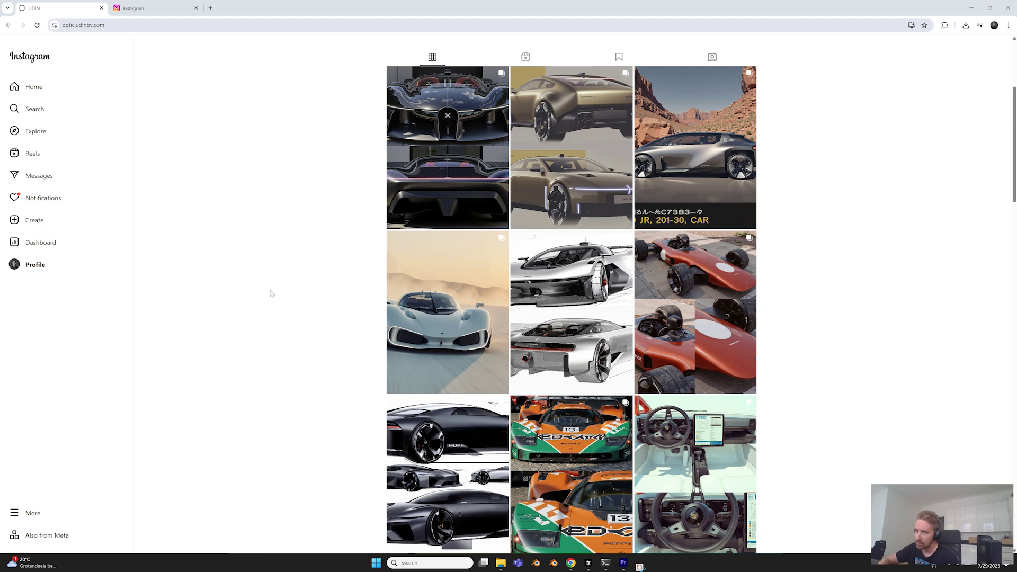
{"action": "scroll", "coordinate": [333, 289], "scroll_direction": "down", "scroll_amount": 1}
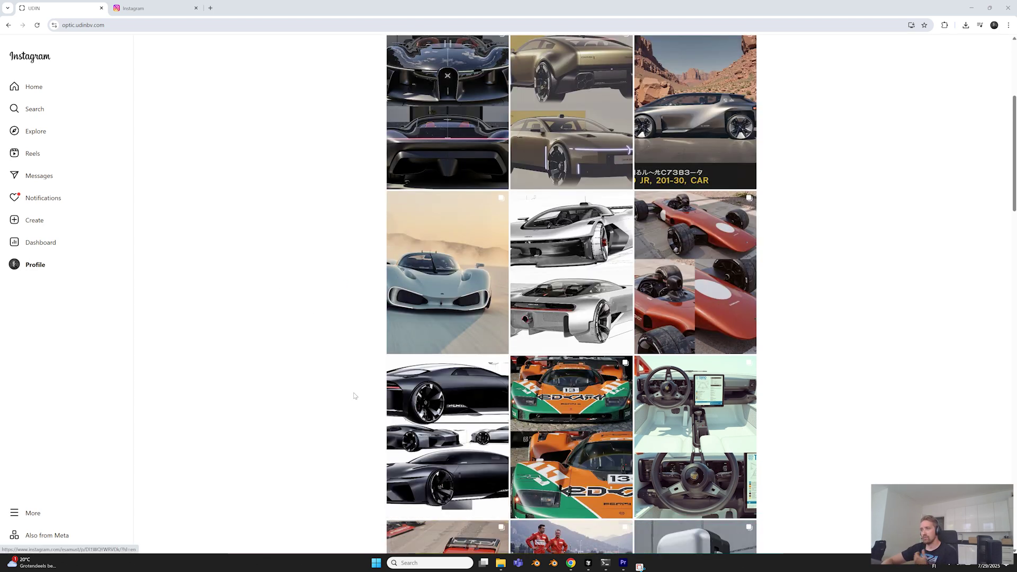
{"action": "scroll", "coordinate": [352, 395], "scroll_direction": "up", "scroll_amount": 2}
{"action": "scroll", "coordinate": [355, 396], "scroll_direction": "down", "scroll_amount": 1}
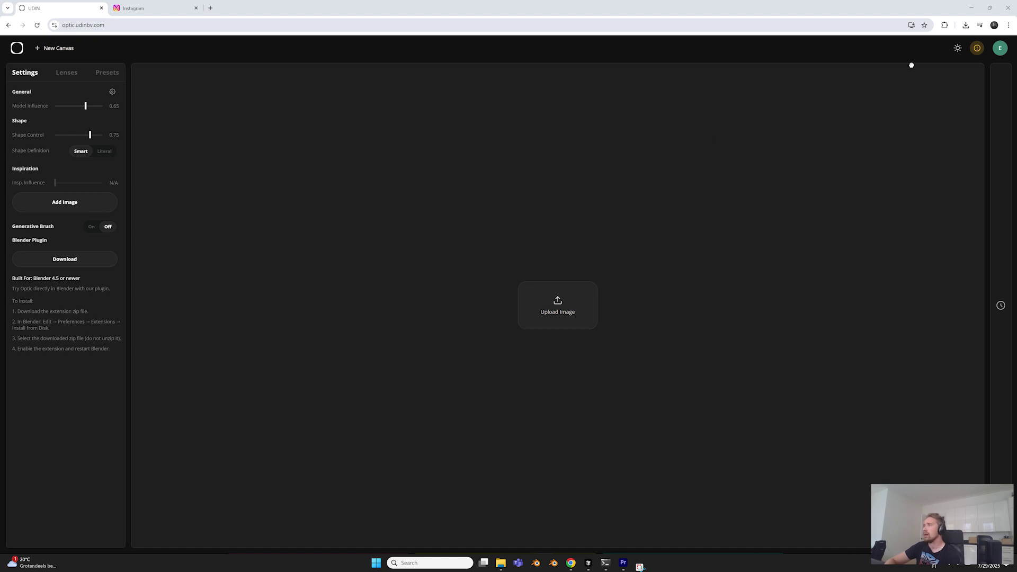
Step: Switch the interface to the light theme and back to the dark theme
{"action": "left_click", "coordinate": [957, 50]}
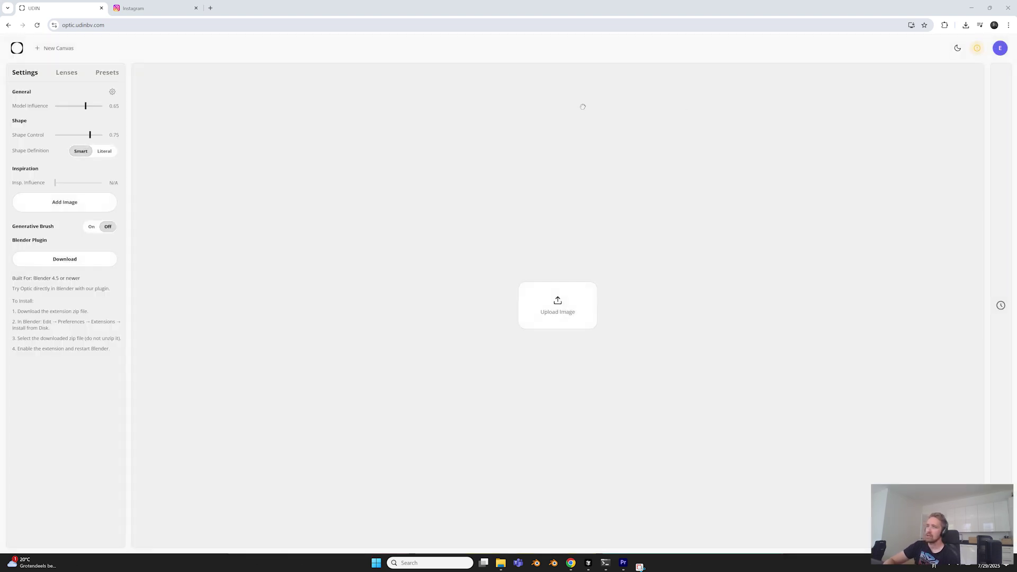
{"action": "left_click", "coordinate": [957, 49]}
{"action": "left_click", "coordinate": [957, 51]}
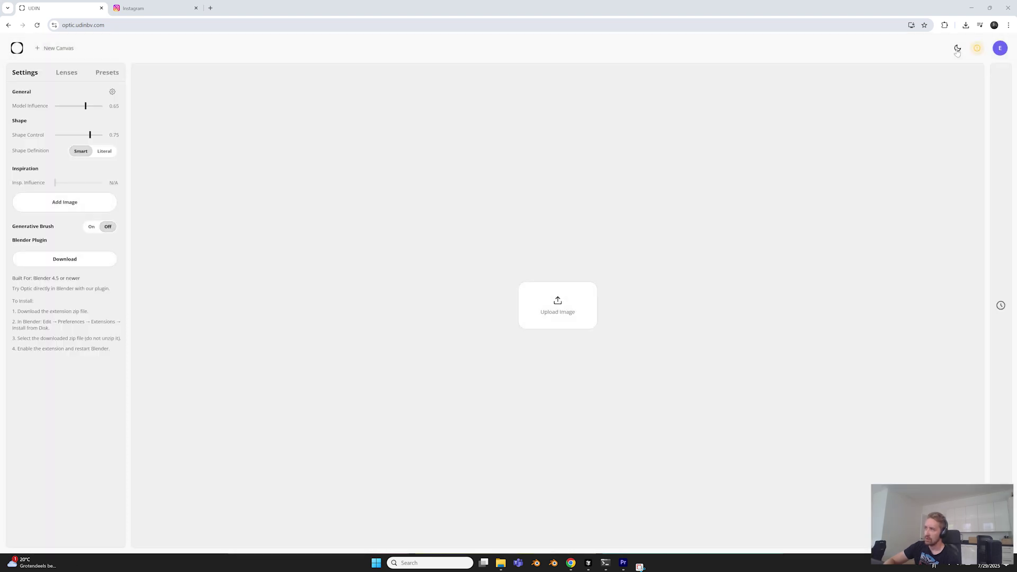
{"action": "left_click", "coordinate": [957, 48]}
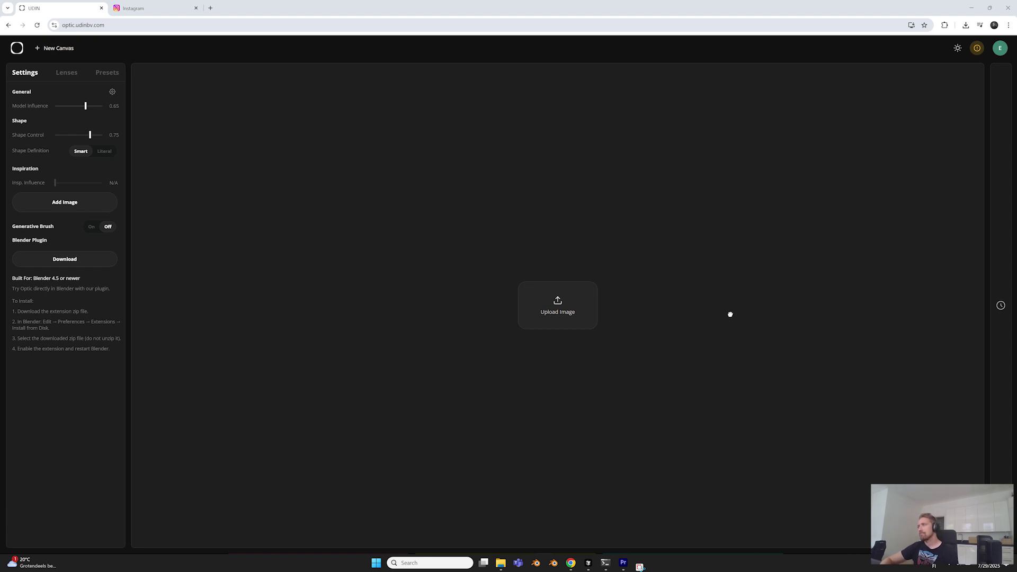
Step: Paste the copied side-view sports car sketch onto the canvas and browse the Assistant's image history
{"action": "key", "text": "ctrl+v"}
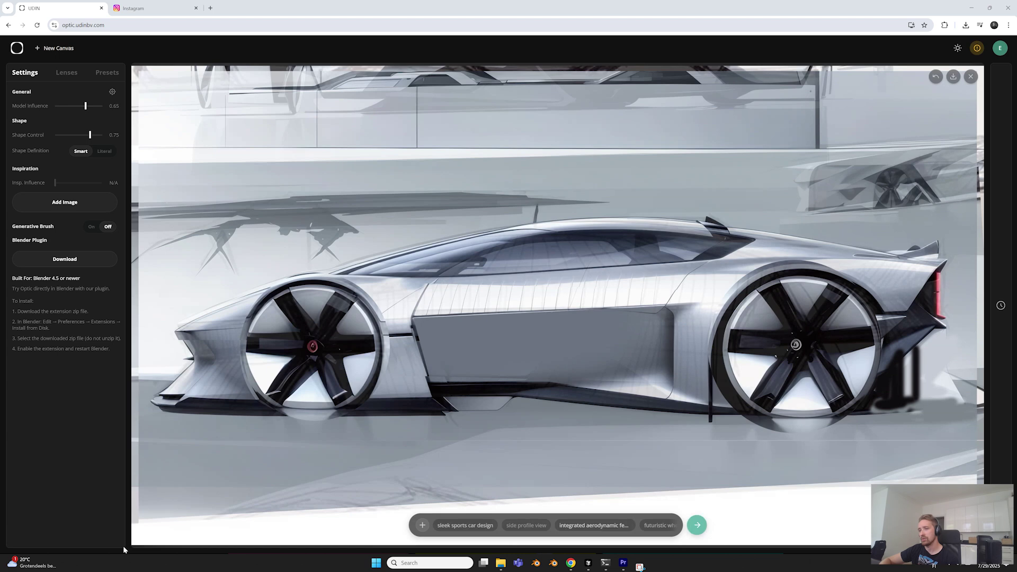
{"action": "left_click", "coordinate": [1000, 305]}
{"action": "scroll", "coordinate": [953, 225], "scroll_direction": "down", "scroll_amount": 10}
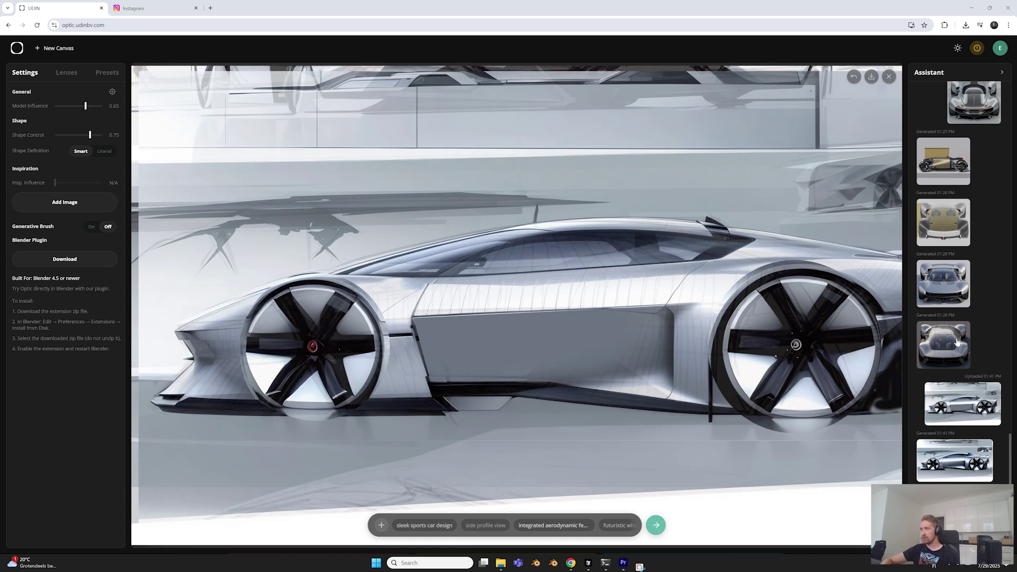
{"action": "left_click", "coordinate": [1002, 72]}
{"action": "left_click", "coordinate": [1001, 72]}
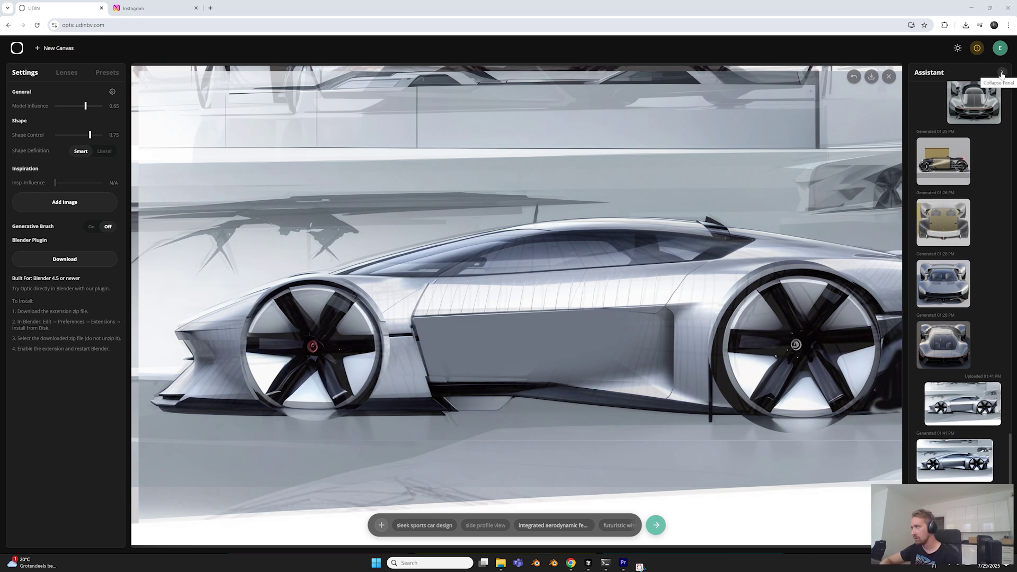
{"action": "left_click", "coordinate": [1002, 72]}
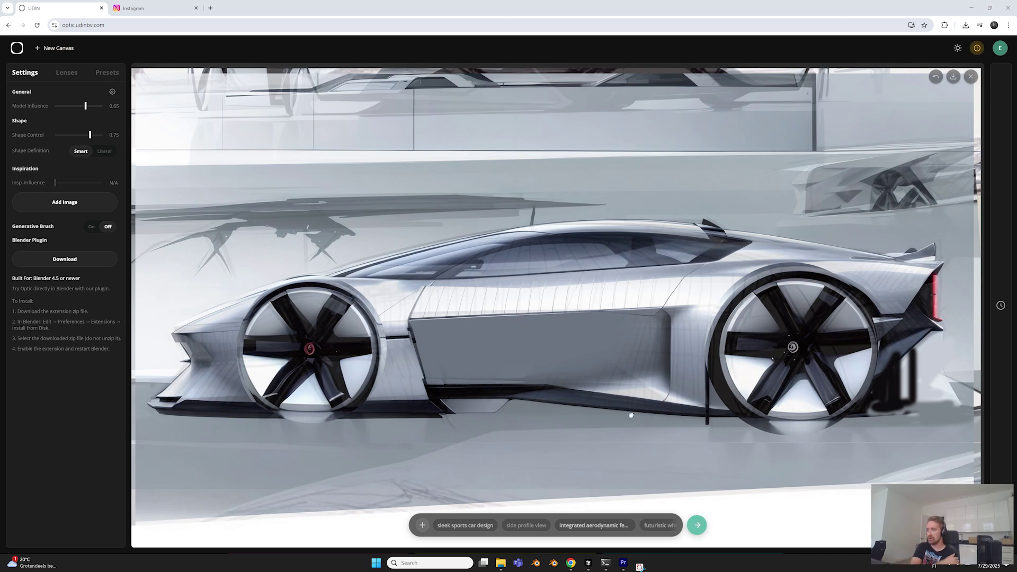
Step: Check the account menu's options and remove the sports car sketch from the canvas
{"action": "scroll", "coordinate": [631, 415], "scroll_direction": "down", "scroll_amount": 2}
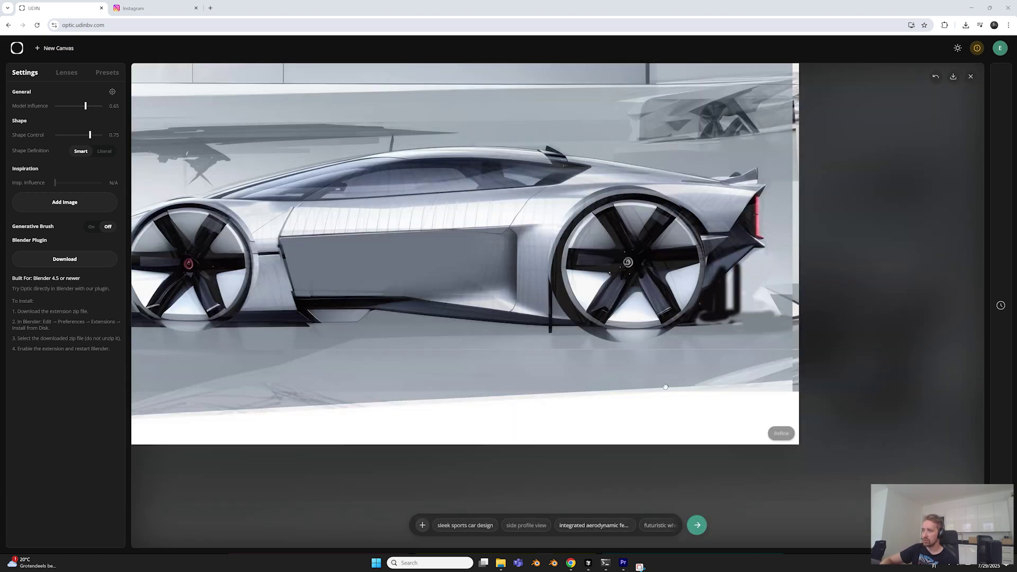
{"action": "scroll", "coordinate": [720, 422], "scroll_direction": "up", "scroll_amount": 3}
{"action": "left_click", "coordinate": [720, 418]}
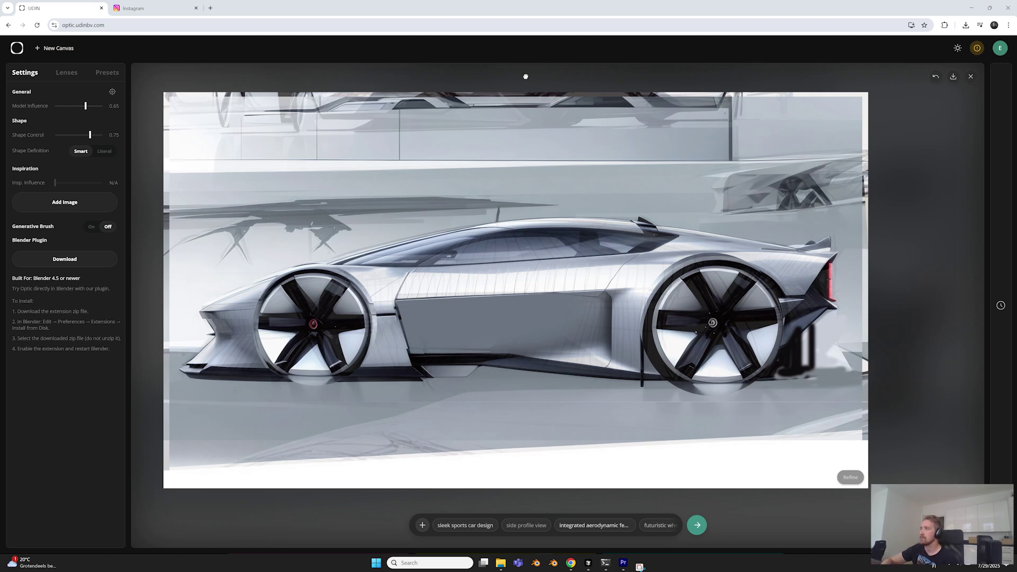
{"action": "left_click", "coordinate": [1000, 50]}
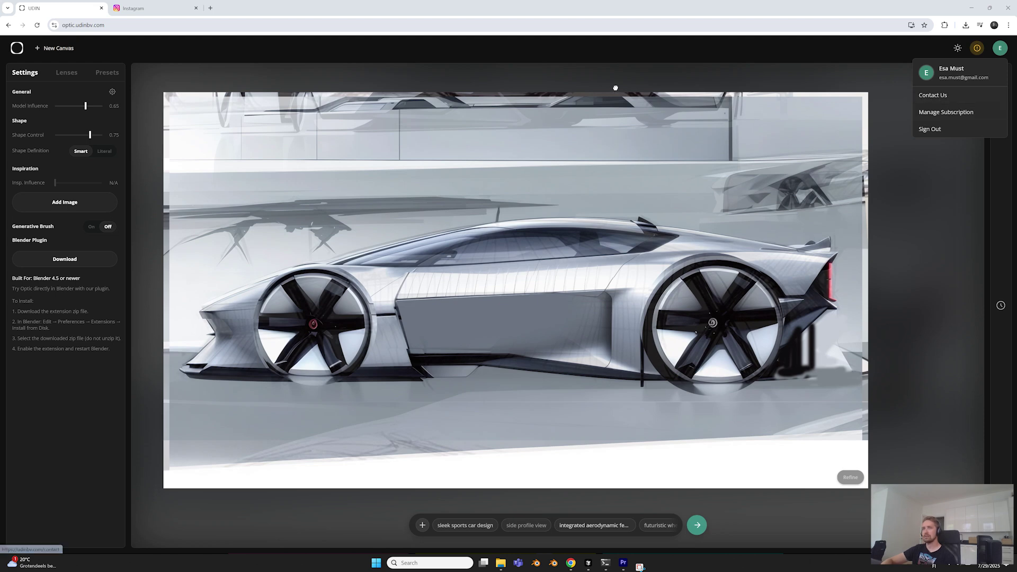
{"action": "left_click", "coordinate": [375, 167]}
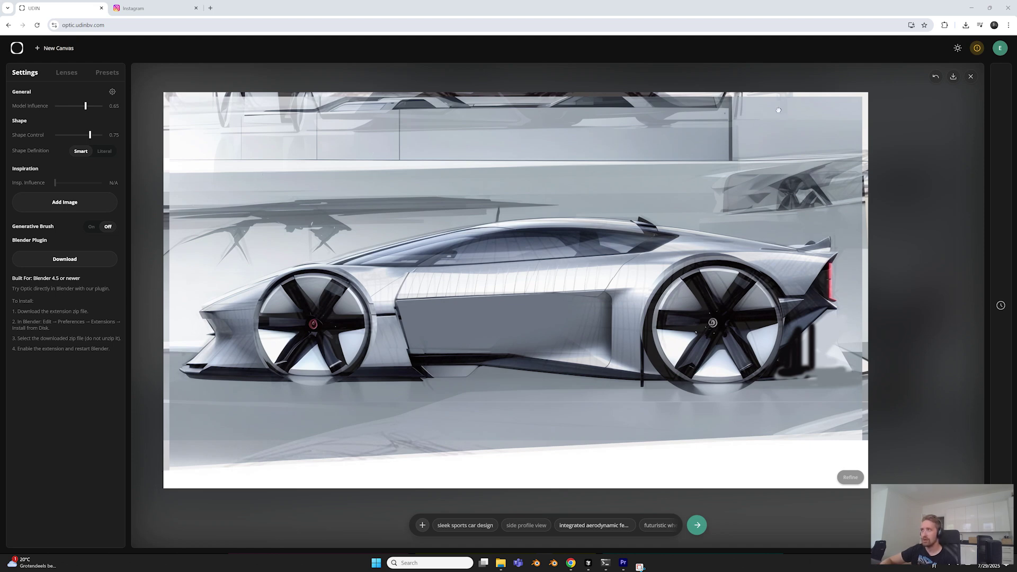
{"action": "left_click", "coordinate": [970, 76]}
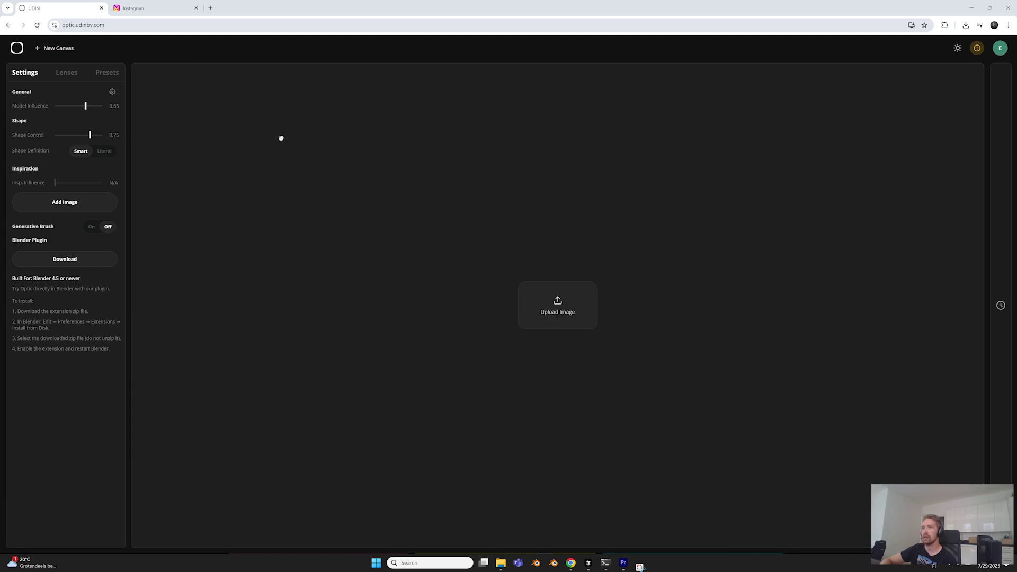
Step: Set the model version to 2.0 Beta in the preferences
{"action": "left_click", "coordinate": [112, 93]}
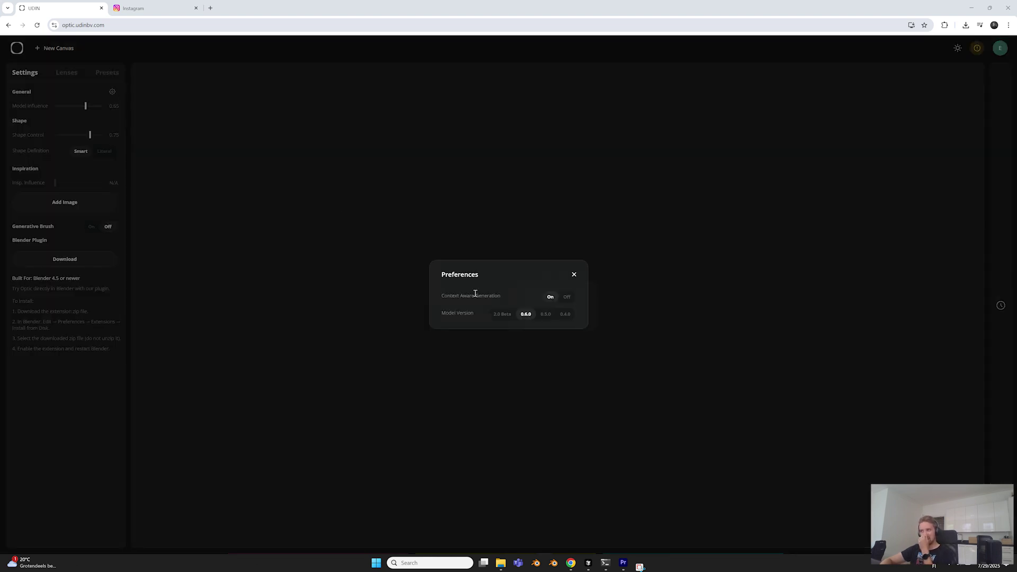
{"action": "left_click", "coordinate": [504, 316]}
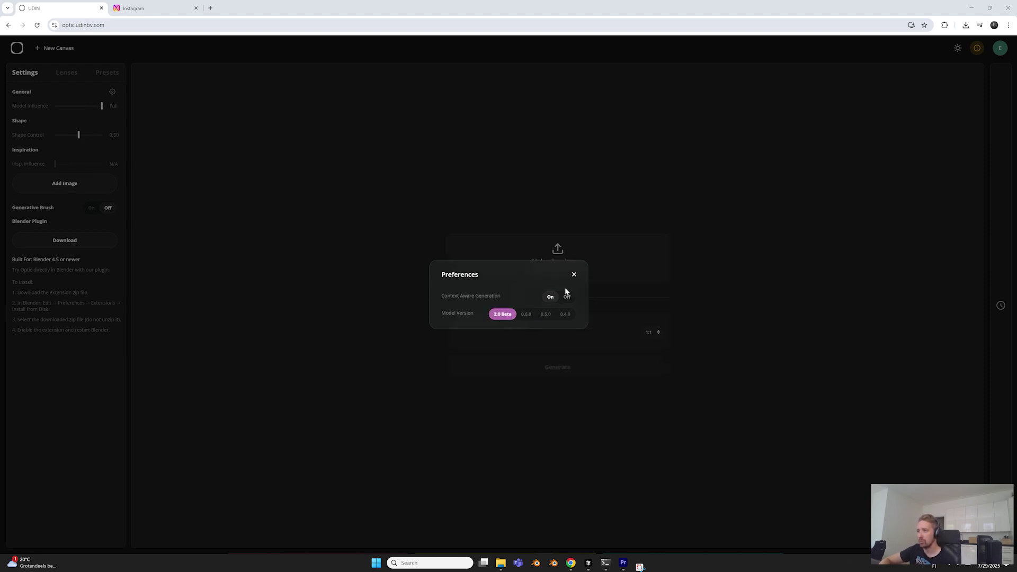
{"action": "left_click", "coordinate": [574, 275]}
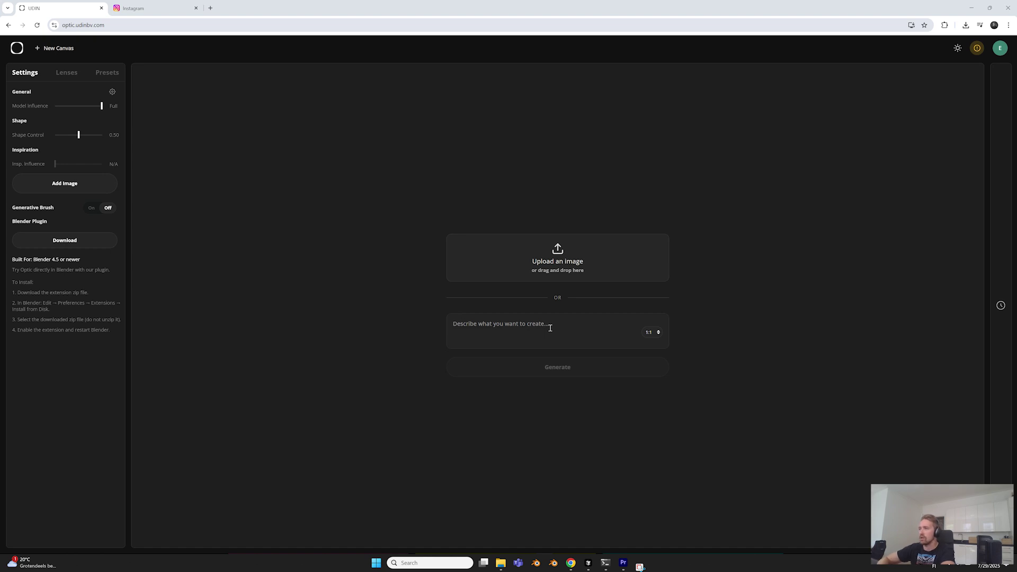
Step: Set the aspect ratio for the text-to-image generation to 16:9
{"action": "left_click", "coordinate": [652, 334]}
{"action": "left_click", "coordinate": [650, 371]}
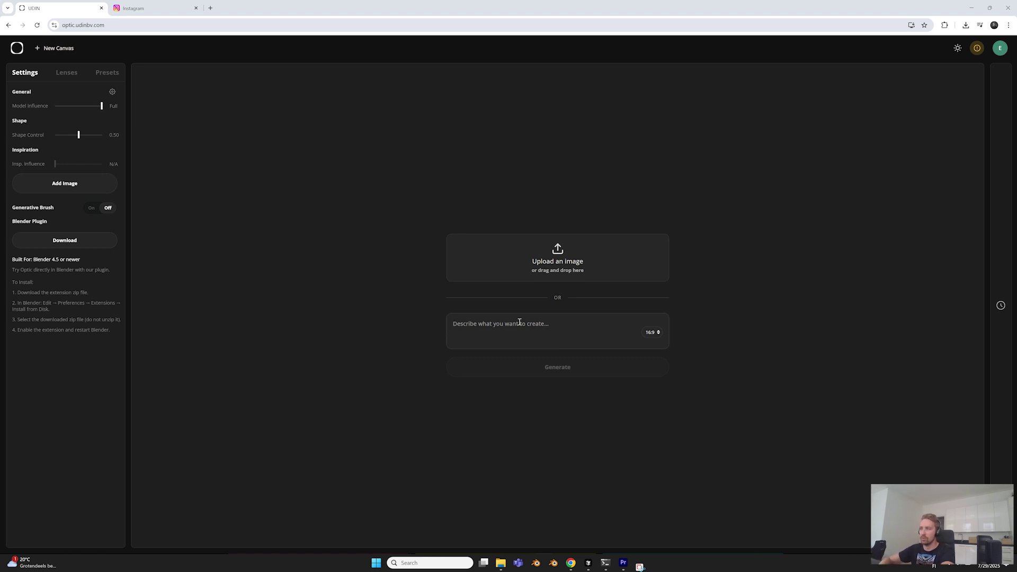
{"action": "left_click", "coordinate": [519, 323]}
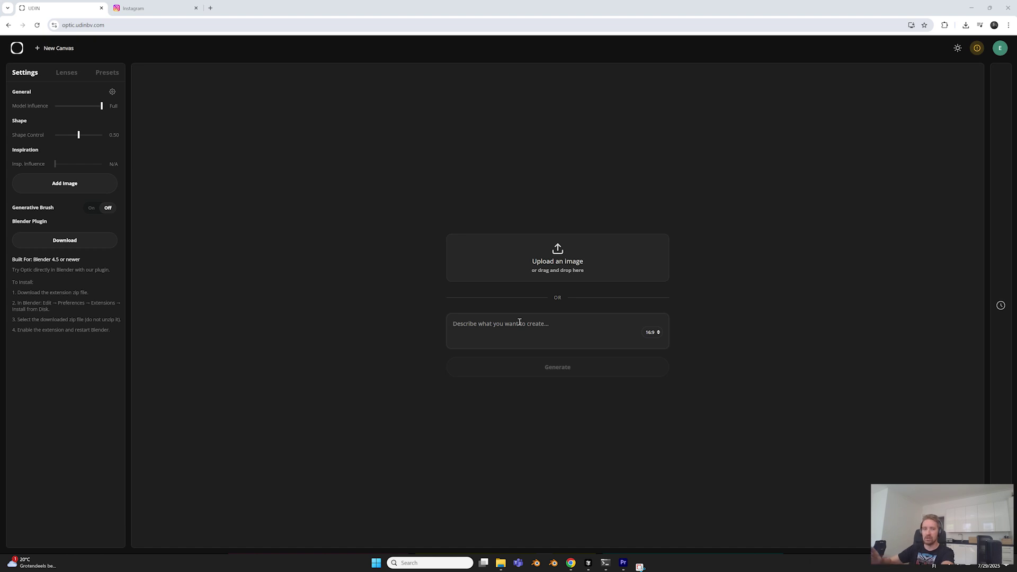
{"action": "left_click", "coordinate": [655, 334]}
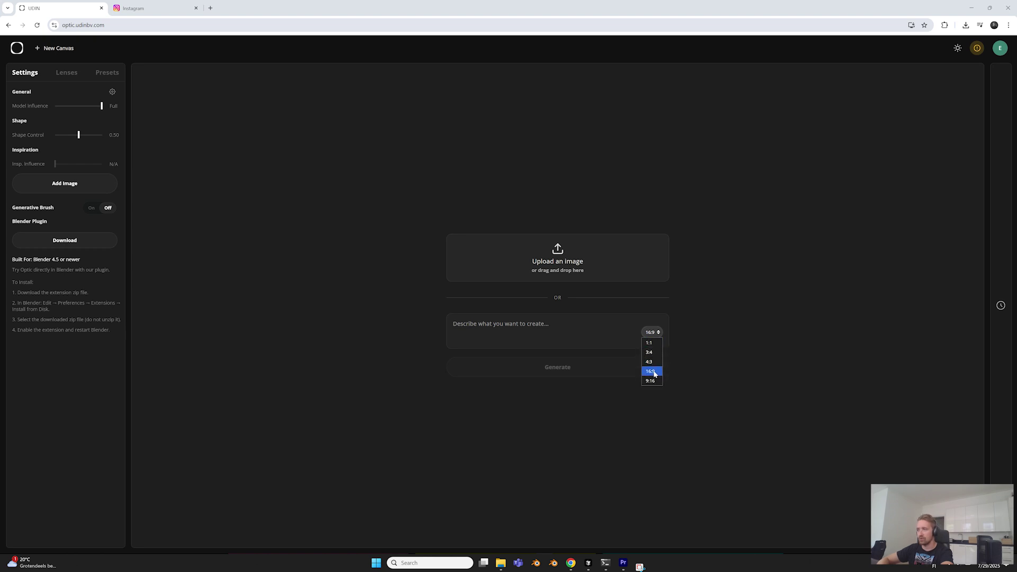
{"action": "left_click", "coordinate": [655, 373]}
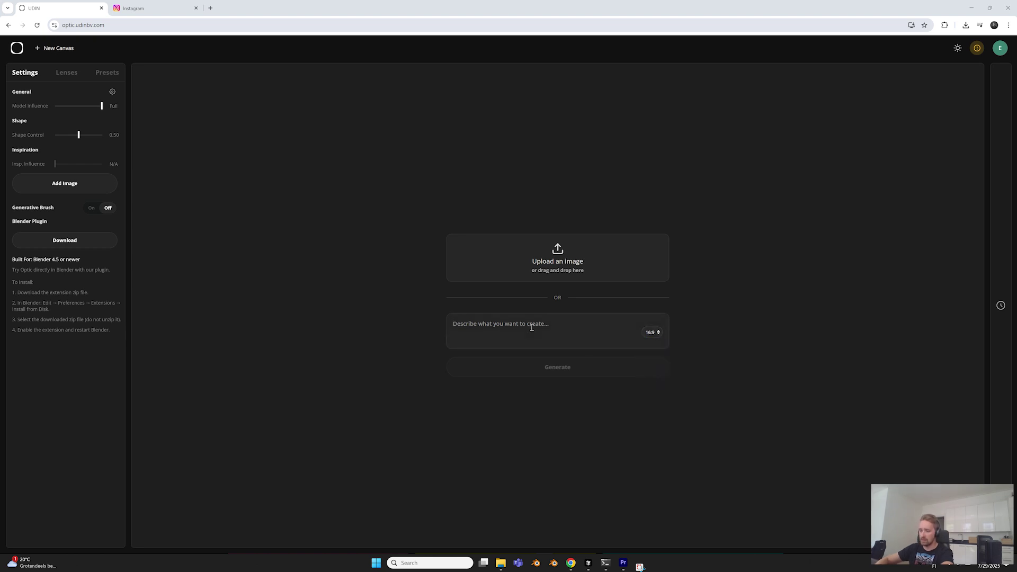
Step: Generate an image from the prompt "A futuristic concept car parked in Paris"
{"action": "left_click", "coordinate": [532, 328]}
{"action": "type", "text": "A futuristic concept car "}
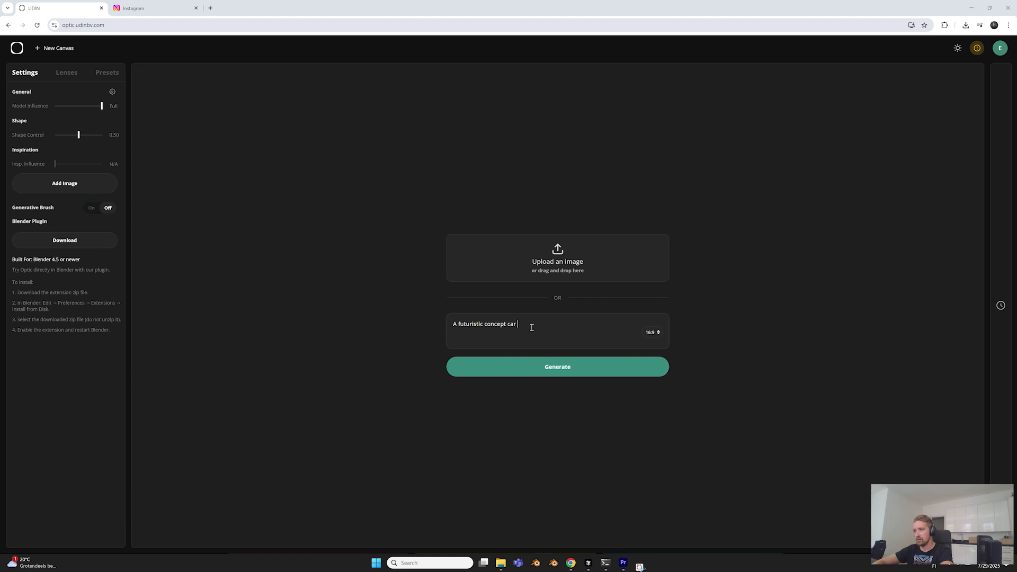
{"action": "type", "text": "parked in Paris"}
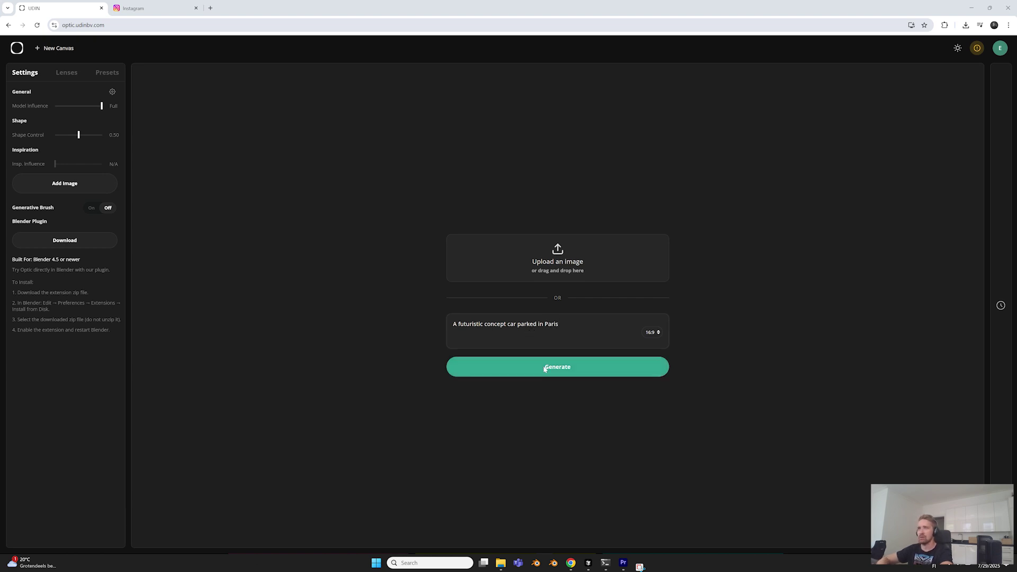
{"action": "left_click", "coordinate": [544, 367]}
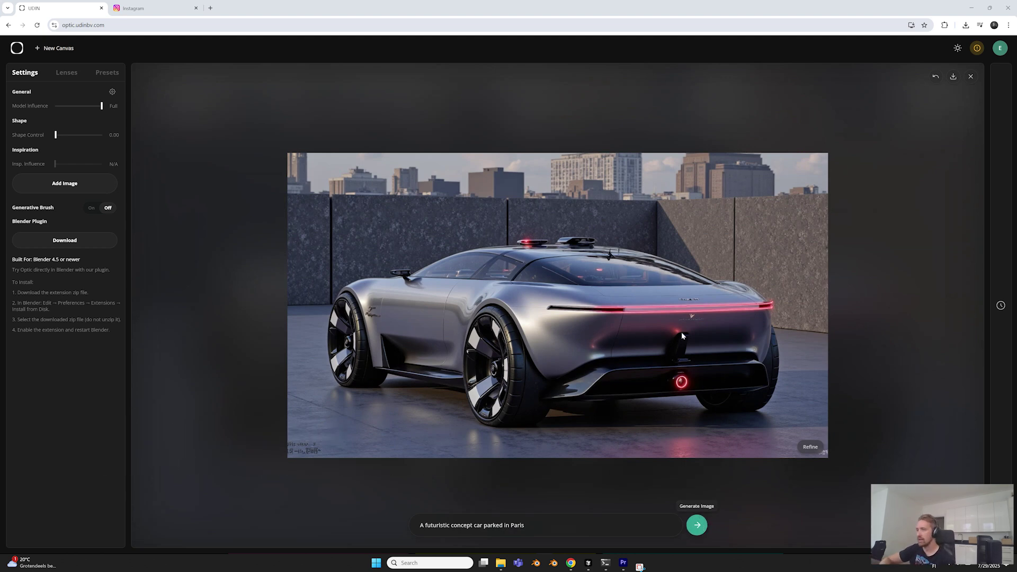
Step: Generate two more variations of the concept car with the same prompt and inspect the last one
{"action": "left_click", "coordinate": [697, 524]}
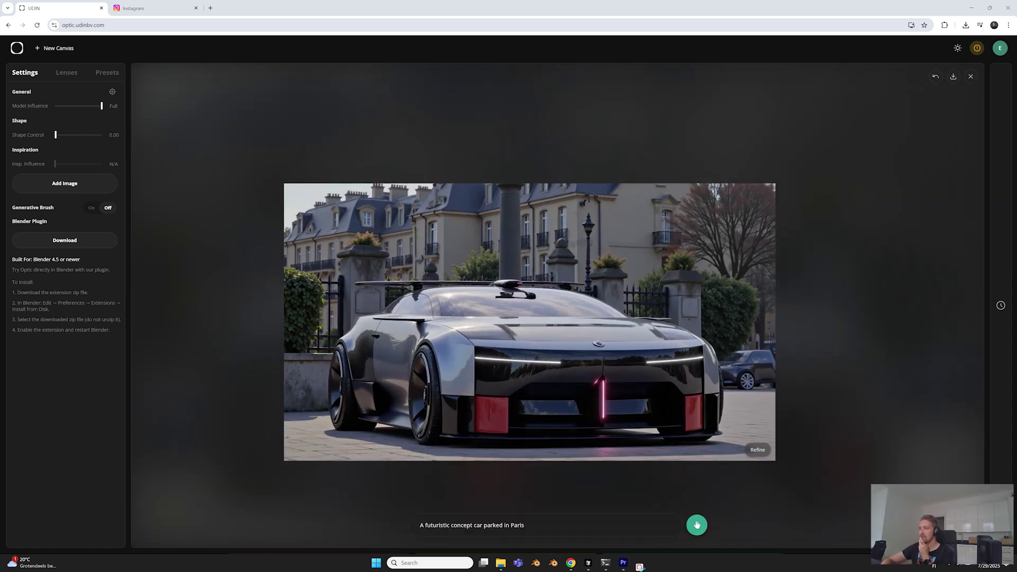
{"action": "left_click", "coordinate": [696, 525]}
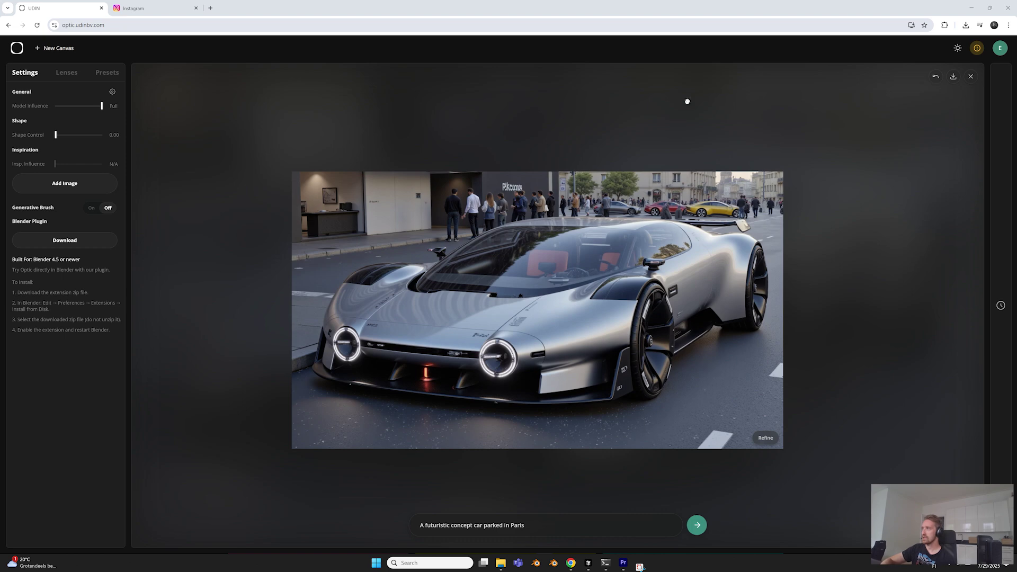
{"action": "scroll", "coordinate": [498, 266], "scroll_direction": "up", "scroll_amount": 2}
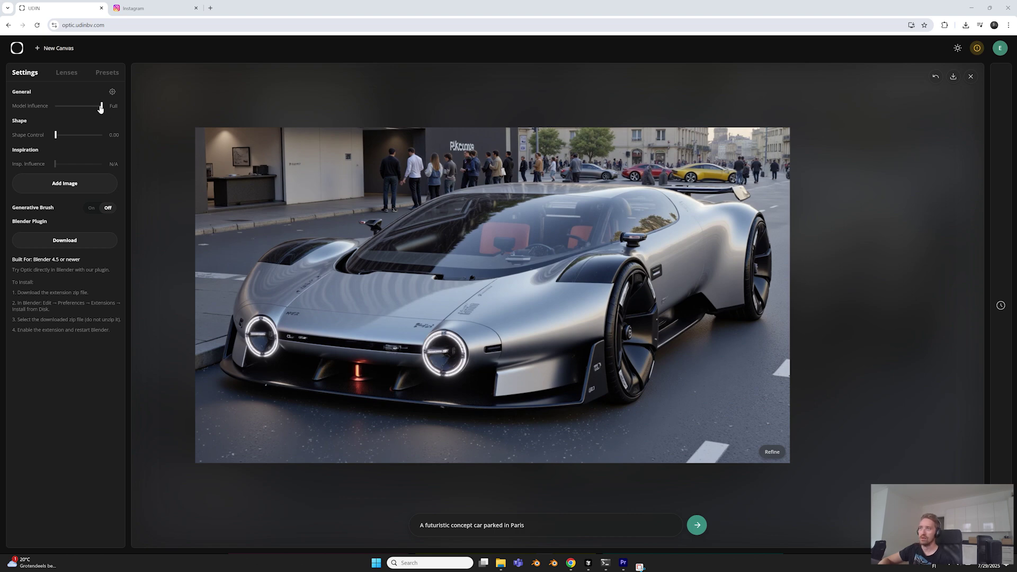
{"action": "scroll", "coordinate": [451, 248], "scroll_direction": "down", "scroll_amount": 2}
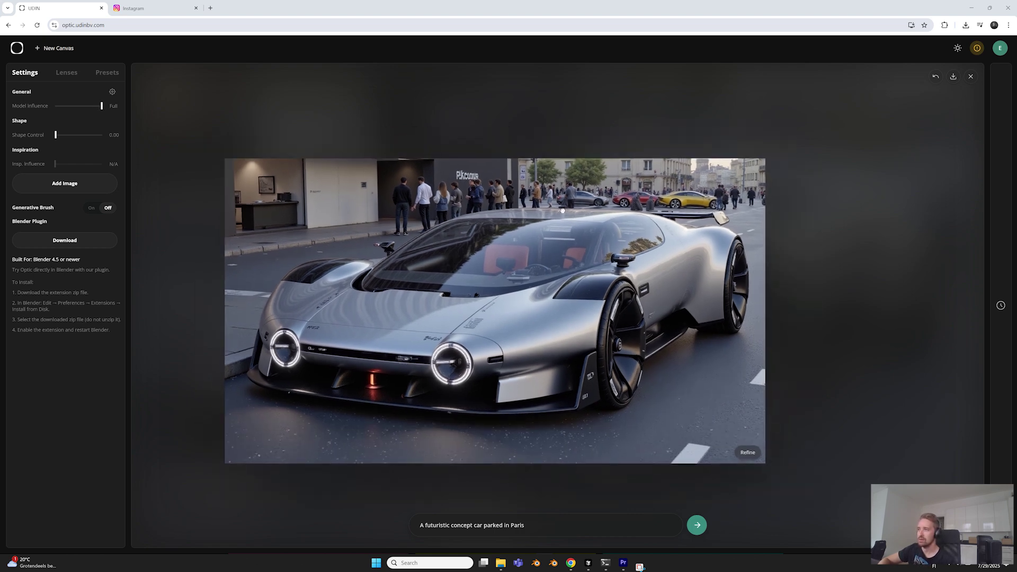
Step: Generate a variation of the current car with Model Influence at 0.60 and Shape Control at 0.50
{"action": "left_click_drag", "start_coordinate": [102, 106], "coordinate": [84, 108]}
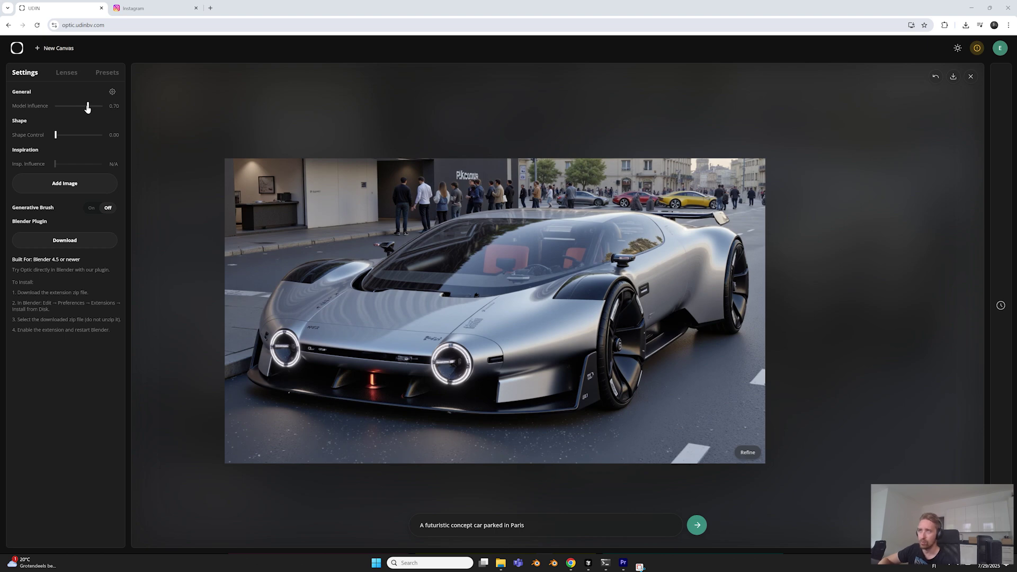
{"action": "left_click", "coordinate": [73, 135]}
{"action": "left_click_drag", "start_coordinate": [73, 136], "coordinate": [79, 137]}
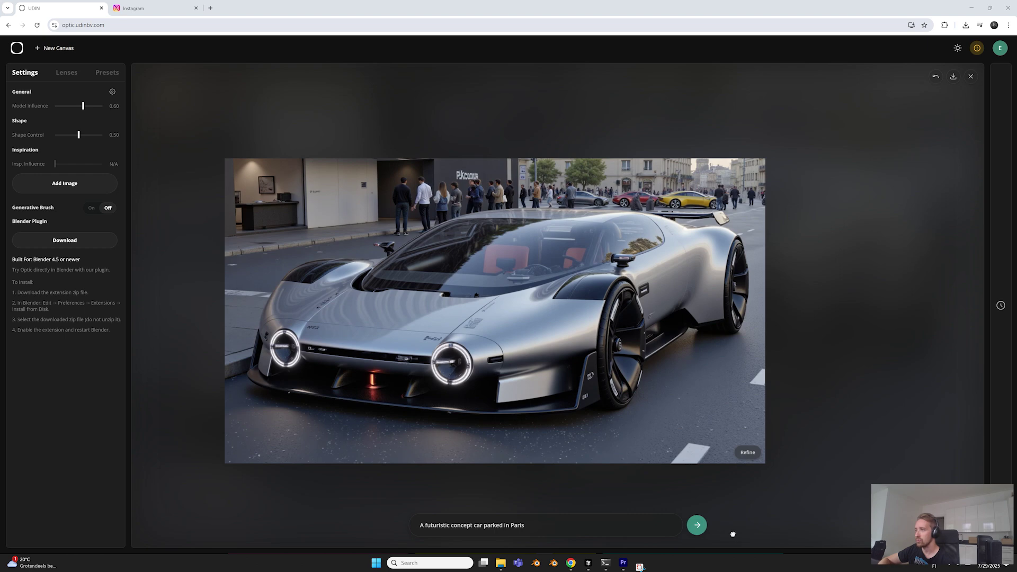
{"action": "left_click", "coordinate": [697, 525]}
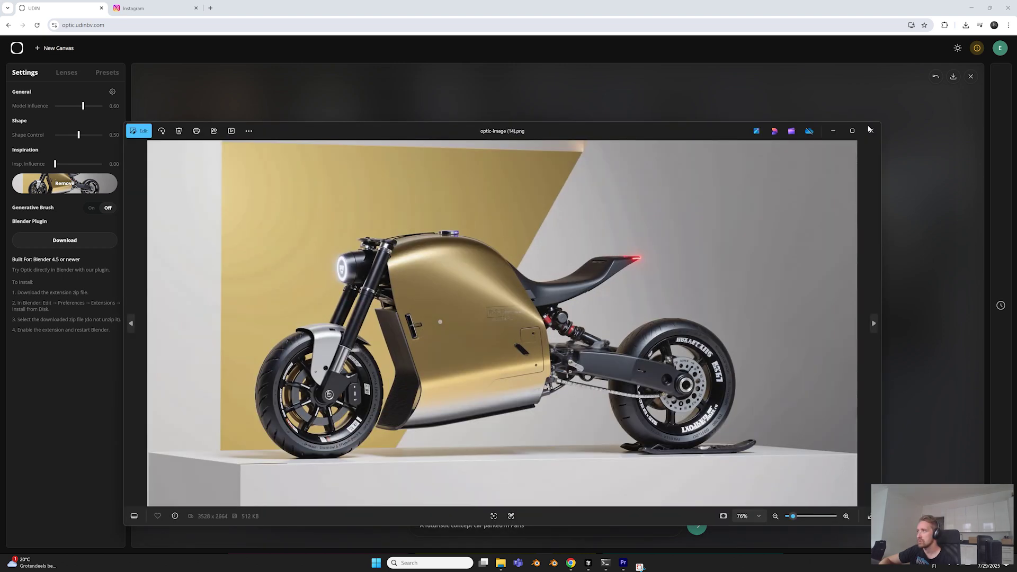
Step: Generate the car with the gold motorcycle as inspiration, using full Model Influence and 0.20 Inspiration Influence
{"action": "left_click", "coordinate": [869, 130]}
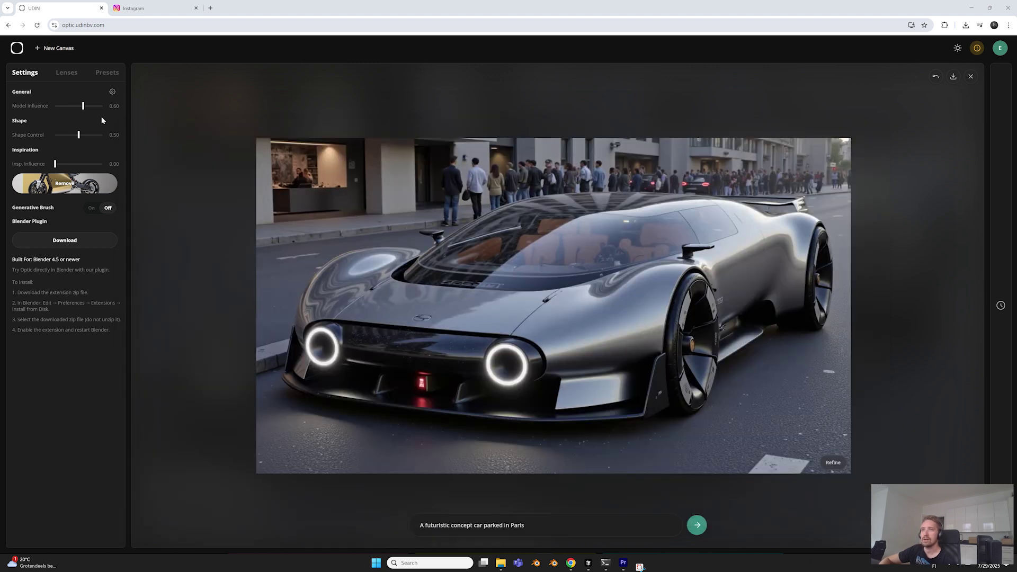
{"action": "left_click_drag", "start_coordinate": [83, 105], "coordinate": [106, 107]}
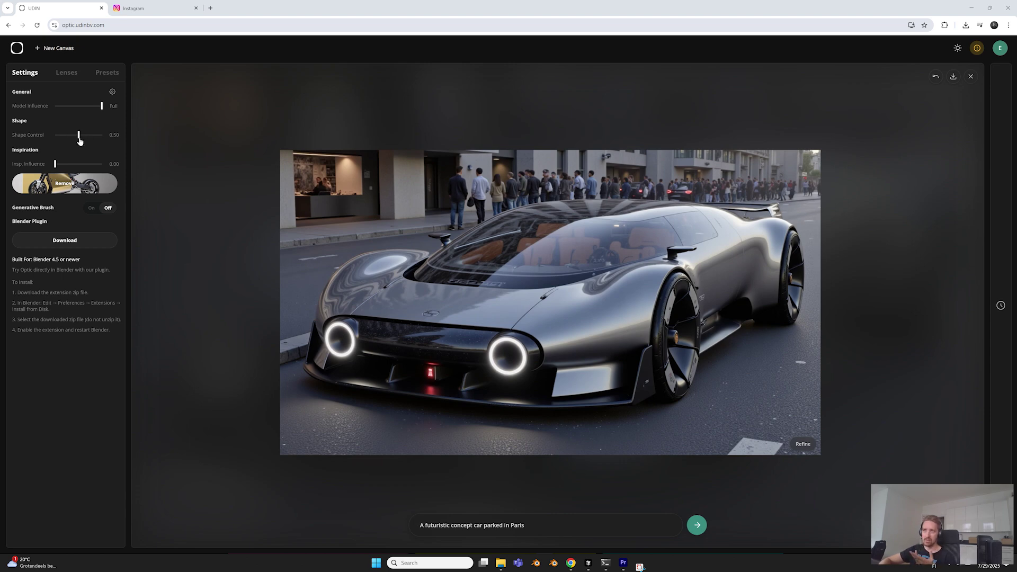
{"action": "left_click_drag", "start_coordinate": [70, 165], "coordinate": [64, 165]}
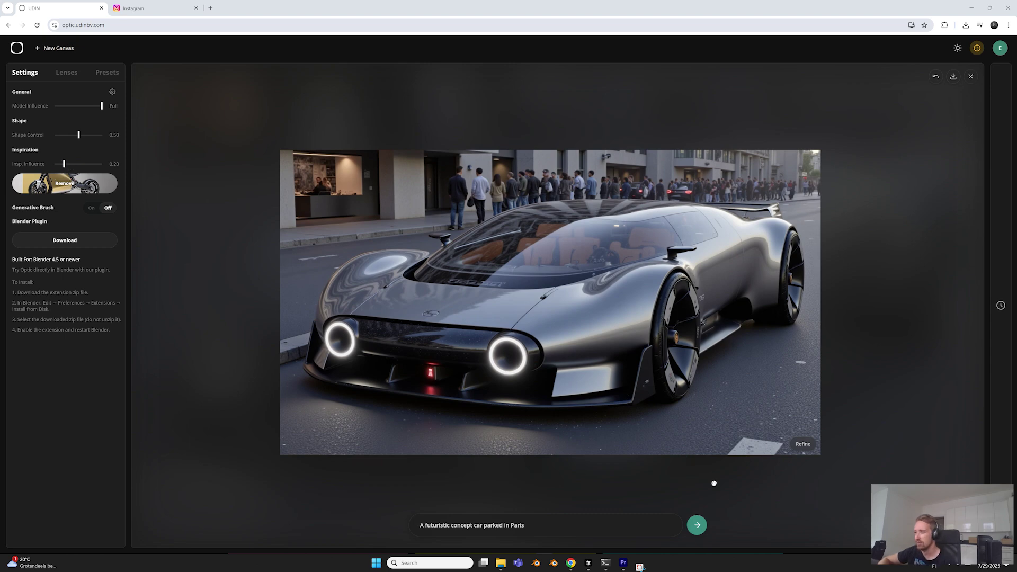
{"action": "left_click", "coordinate": [697, 526]}
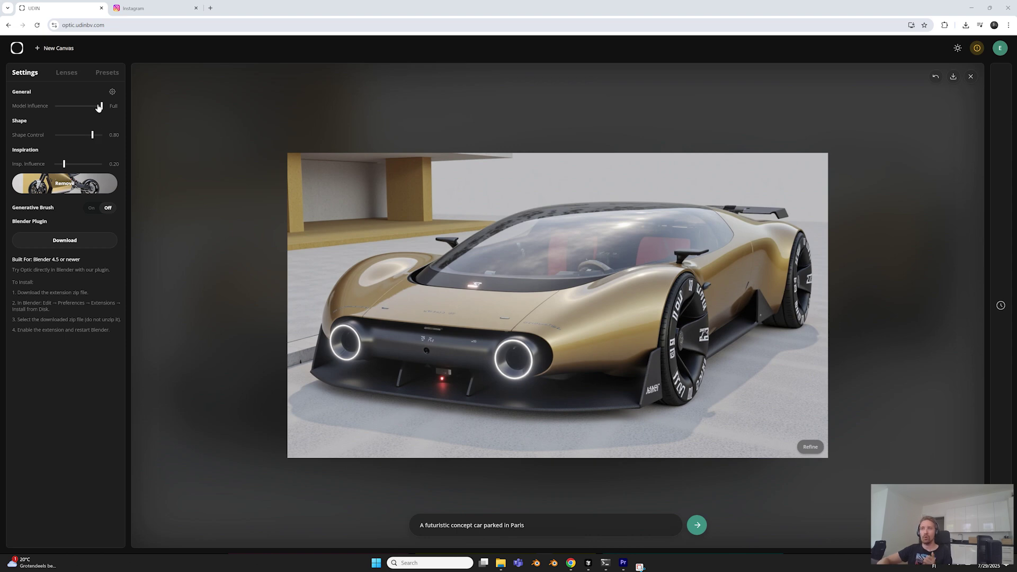
Step: Replace the gold car with the striped wagon sketch and generate from it with Model Influence at 0.70 and Shape Control at 0.30
{"action": "mouse_move", "coordinate": [98, 108]}
{"action": "left_mouse_down"}
{"action": "mouse_move", "coordinate": [86, 134]}
{"action": "mouse_move", "coordinate": [57, 135]}
{"action": "mouse_move", "coordinate": [93, 107]}
{"action": "left_mouse_up"}
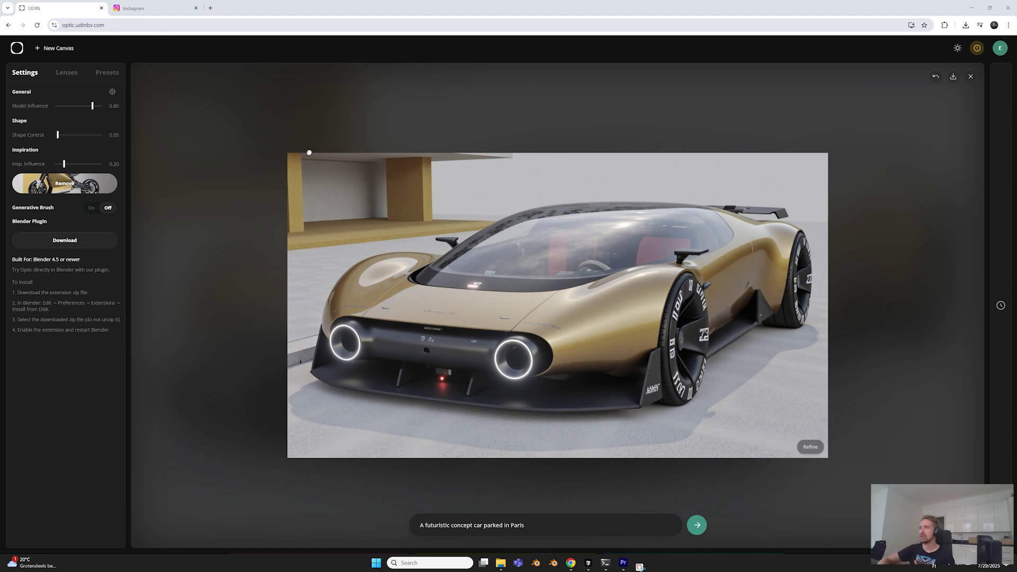
{"action": "left_click", "coordinate": [974, 77]}
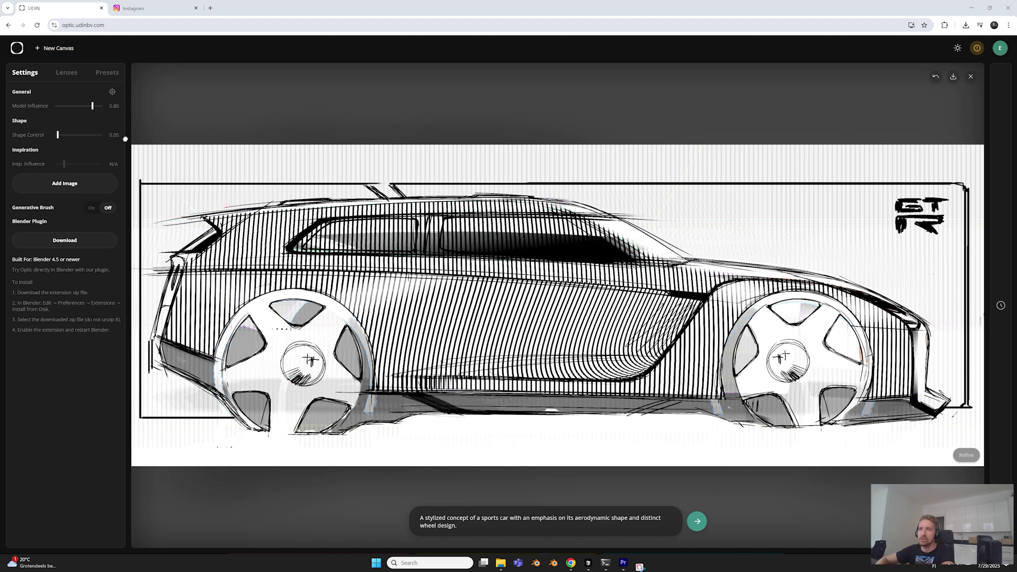
{"action": "left_click_drag", "start_coordinate": [58, 134], "coordinate": [69, 137]}
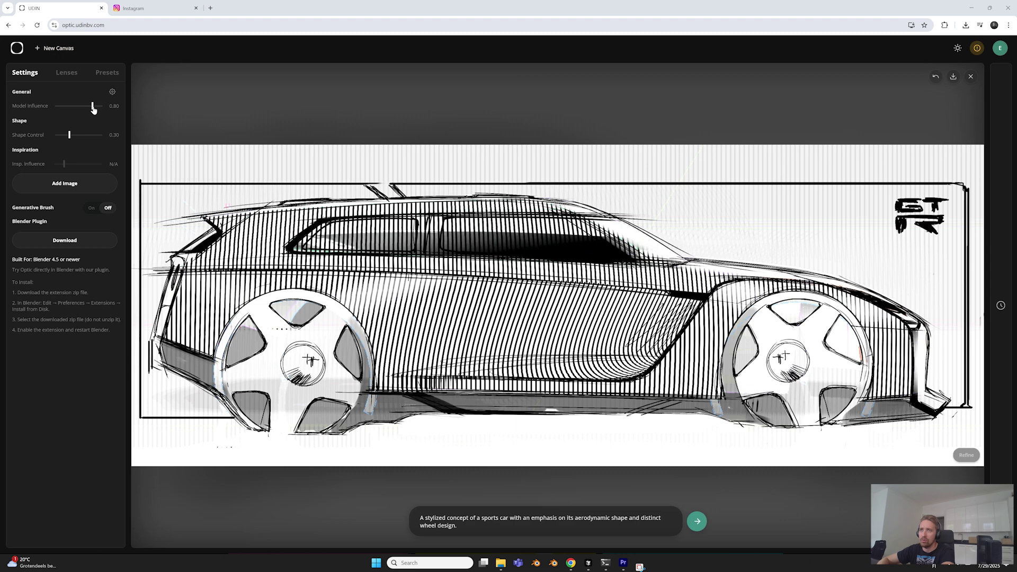
{"action": "left_click_drag", "start_coordinate": [93, 109], "coordinate": [87, 110]}
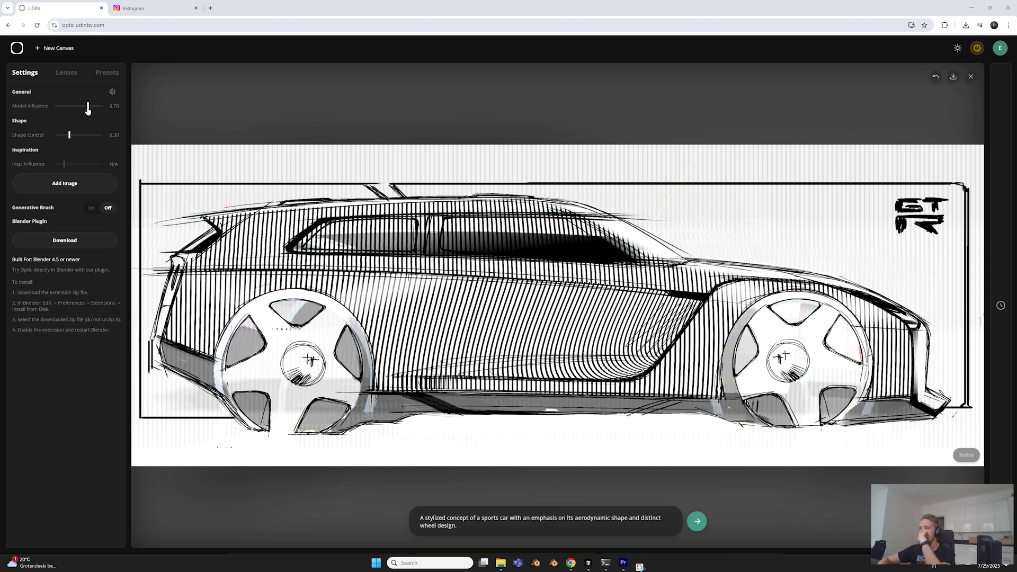
{"action": "left_click", "coordinate": [696, 521]}
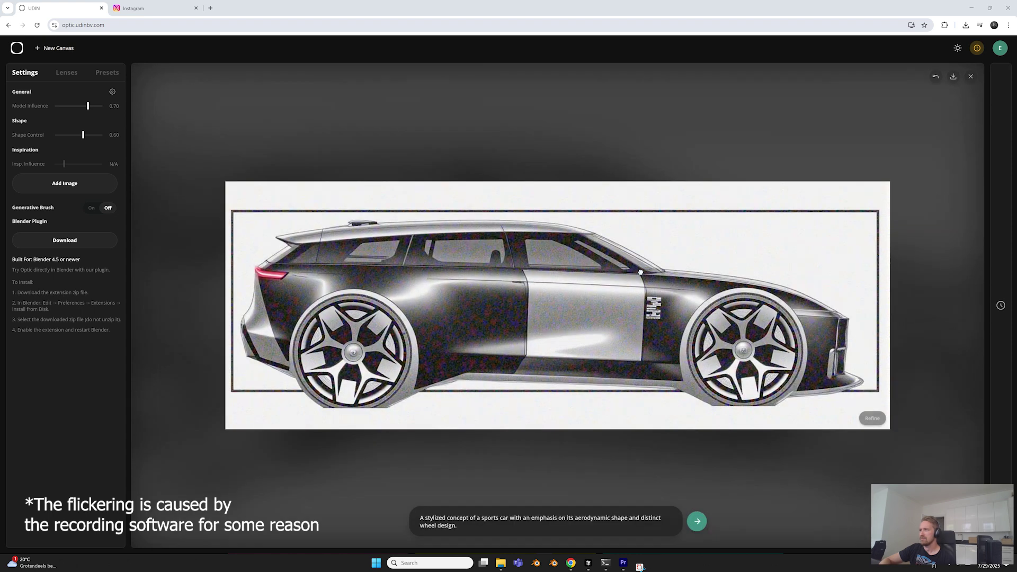
Step: Examine the generated wagon's bodywork, windows, wheels and overall proportions up close
{"action": "scroll", "coordinate": [641, 272], "scroll_direction": "down", "scroll_amount": 3}
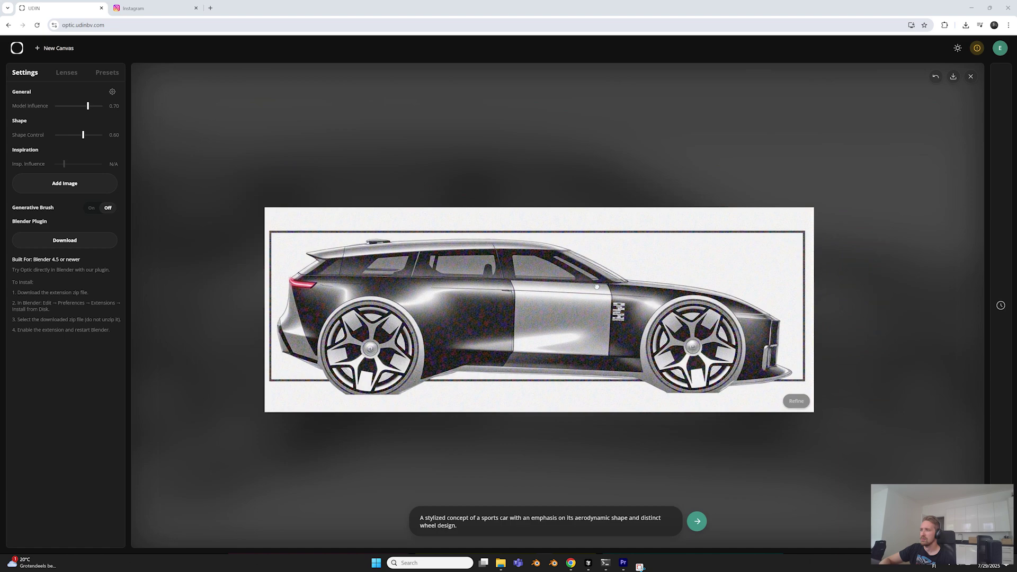
{"action": "scroll", "coordinate": [597, 286], "scroll_direction": "up", "scroll_amount": 3}
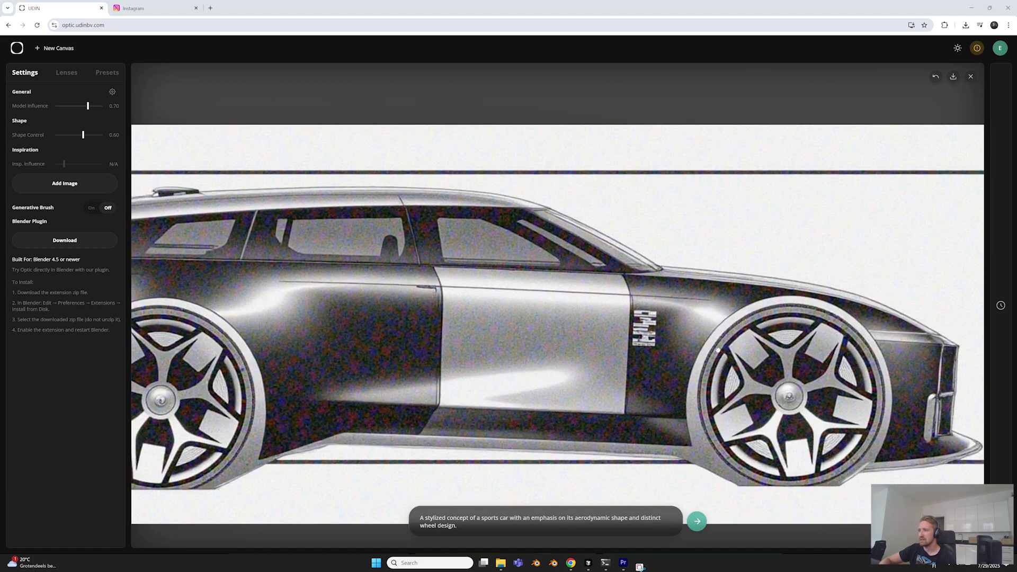
{"action": "scroll", "coordinate": [690, 328], "scroll_direction": "down", "scroll_amount": 3}
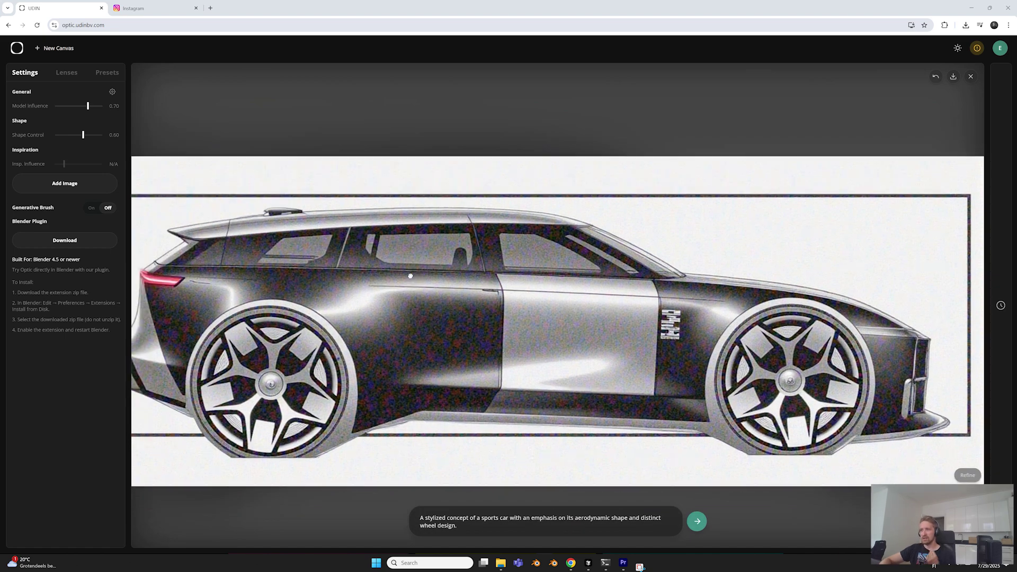
{"action": "scroll", "coordinate": [412, 273], "scroll_direction": "down", "scroll_amount": 1}
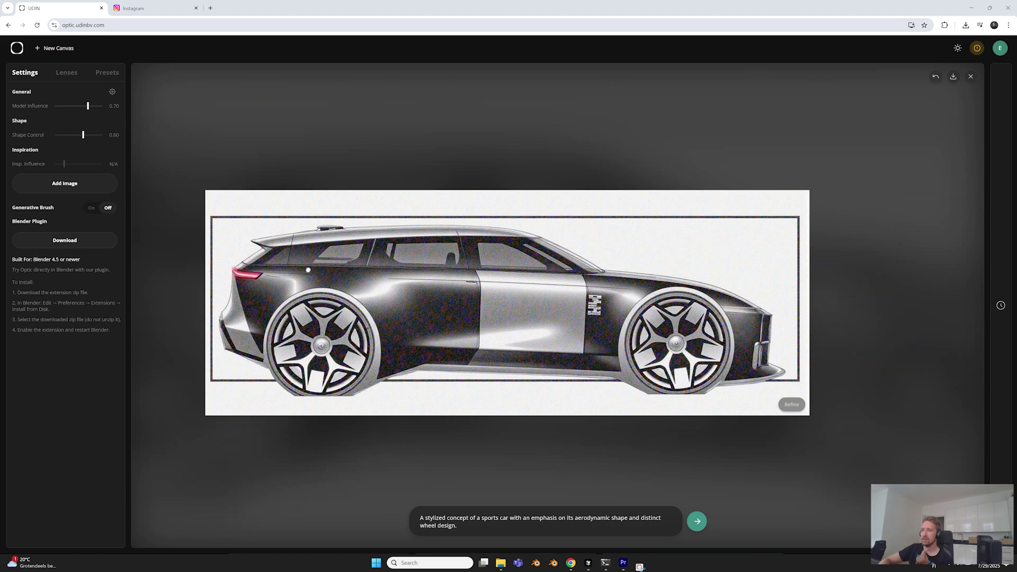
{"action": "scroll", "coordinate": [638, 353], "scroll_direction": "up", "scroll_amount": 2}
{"action": "scroll", "coordinate": [661, 358], "scroll_direction": "down", "scroll_amount": 1}
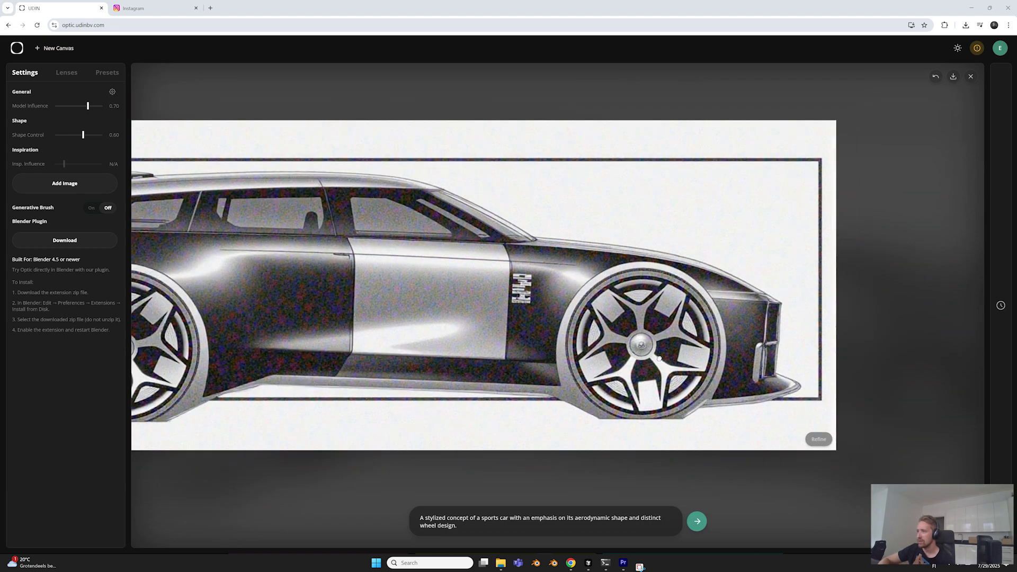
{"action": "scroll", "coordinate": [659, 358], "scroll_direction": "down", "scroll_amount": 2}
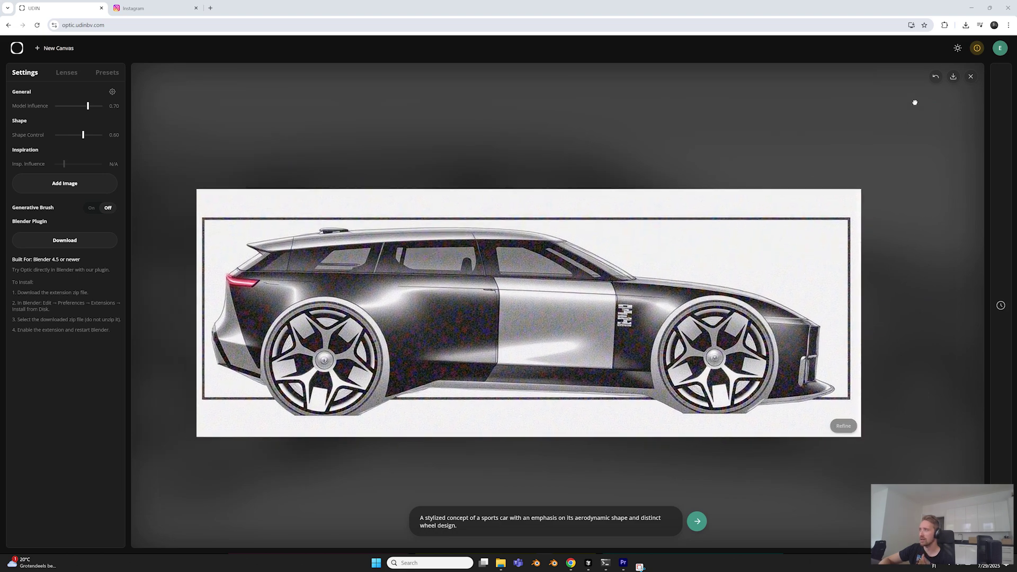
Step: Revert the canvas to the sketch and regenerate the wagon with full Model Influence and Shape Control at 0.65
{"action": "left_click", "coordinate": [935, 78]}
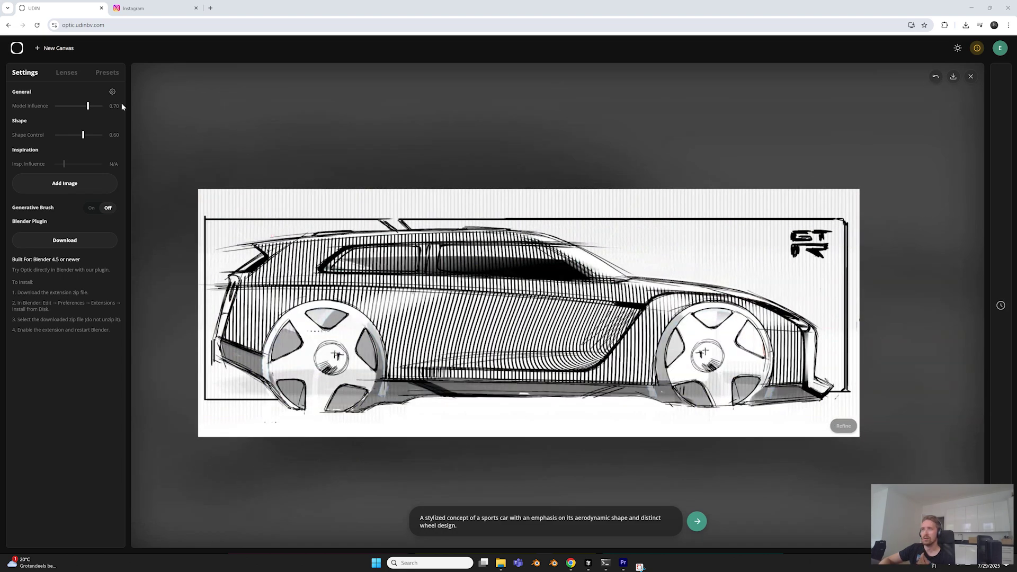
{"action": "left_click_drag", "start_coordinate": [88, 108], "coordinate": [102, 107]}
{"action": "left_click", "coordinate": [86, 136]}
{"action": "left_click", "coordinate": [697, 522]}
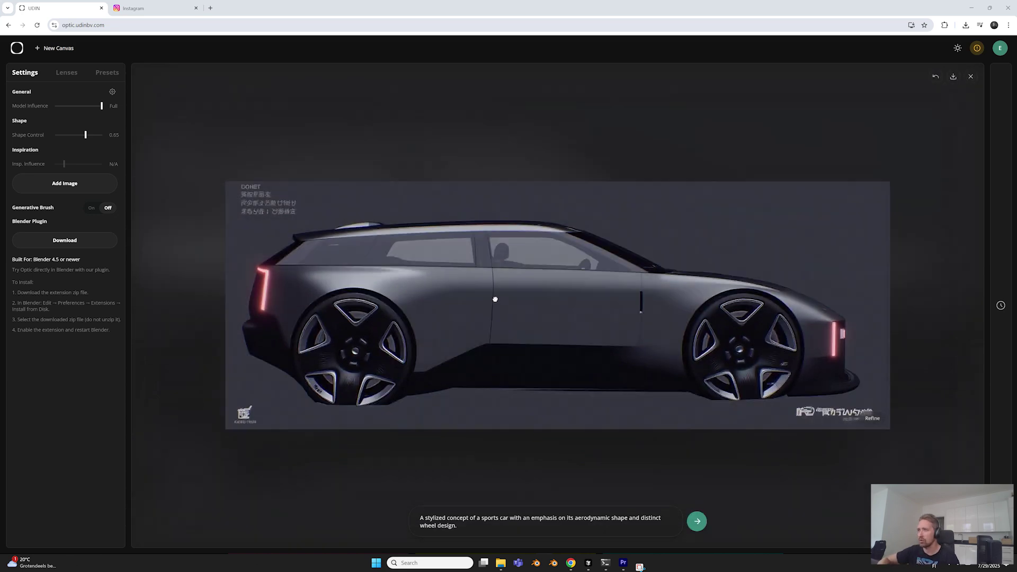
{"action": "scroll", "coordinate": [474, 304], "scroll_direction": "down", "scroll_amount": 1}
{"action": "scroll", "coordinate": [475, 304], "scroll_direction": "up", "scroll_amount": 2}
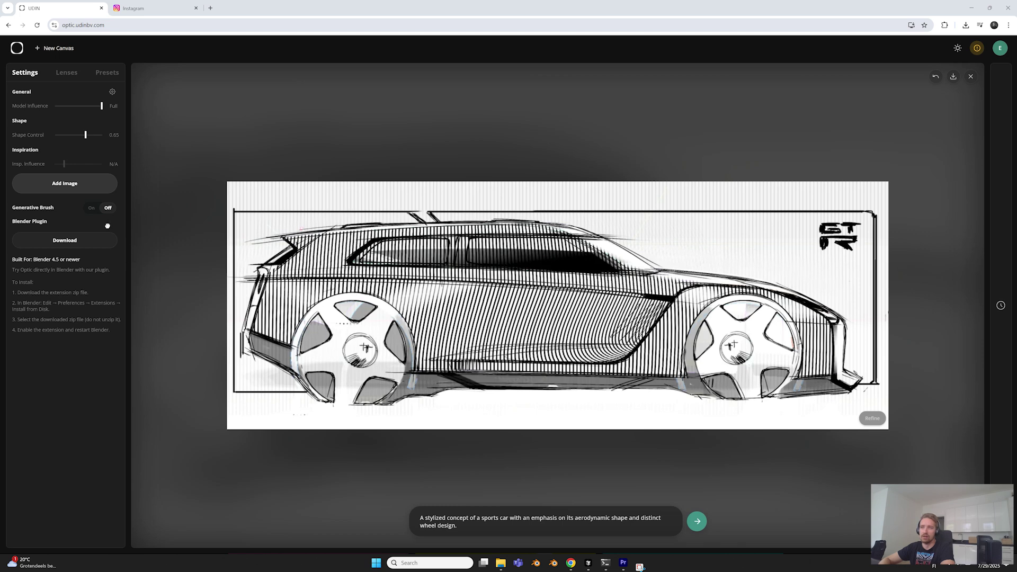
Step: Add the blue sports car as inspiration at 0.50 influence, generate the wagon from the sketch and inspect the result
{"action": "left_click", "coordinate": [78, 183]}
{"action": "left_click_drag", "start_coordinate": [73, 168], "coordinate": [79, 167]}
{"action": "left_click", "coordinate": [697, 521]}
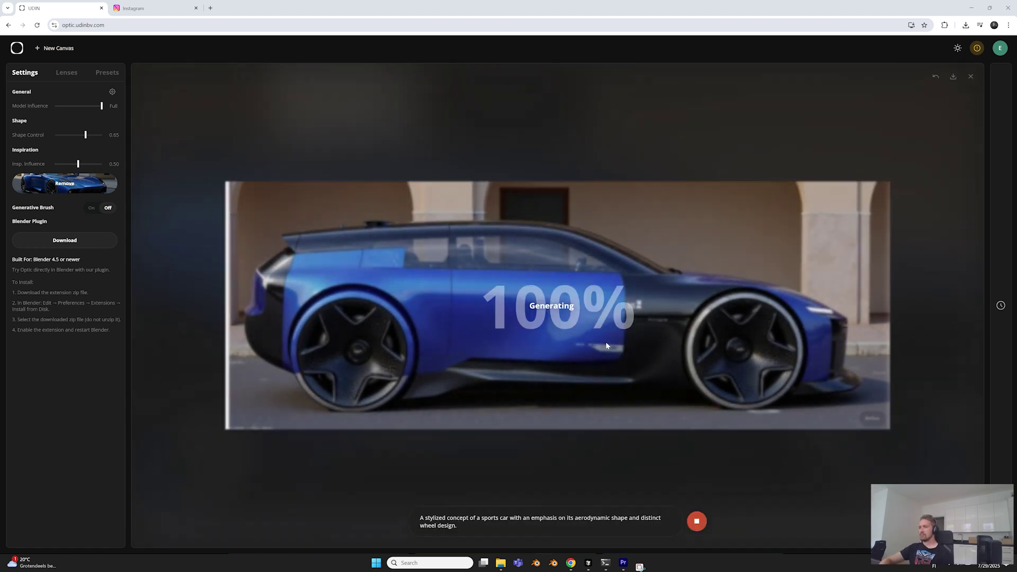
{"action": "scroll", "coordinate": [615, 341], "scroll_direction": "down", "scroll_amount": 4}
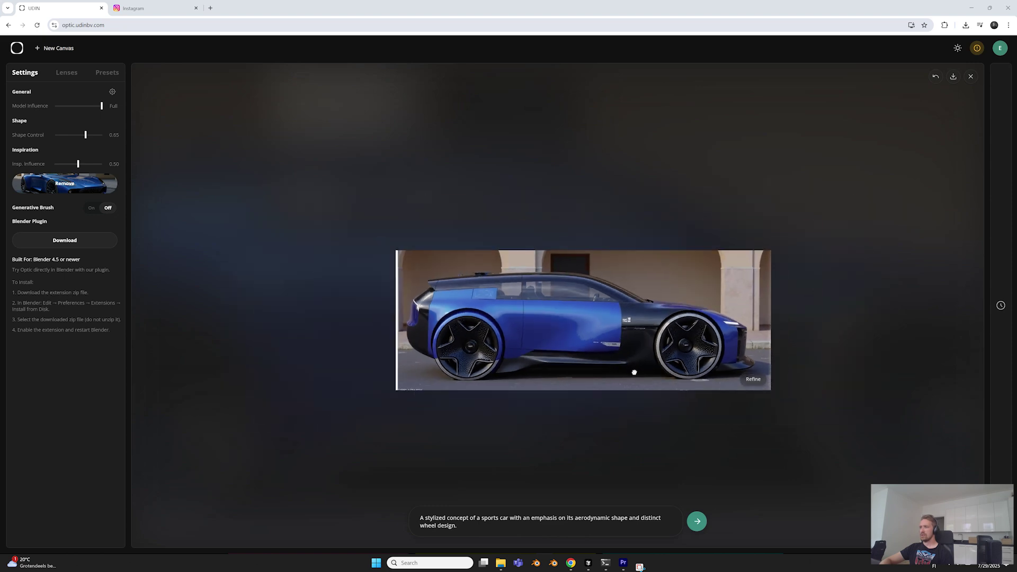
{"action": "left_click_drag", "start_coordinate": [701, 322], "coordinate": [680, 324]}
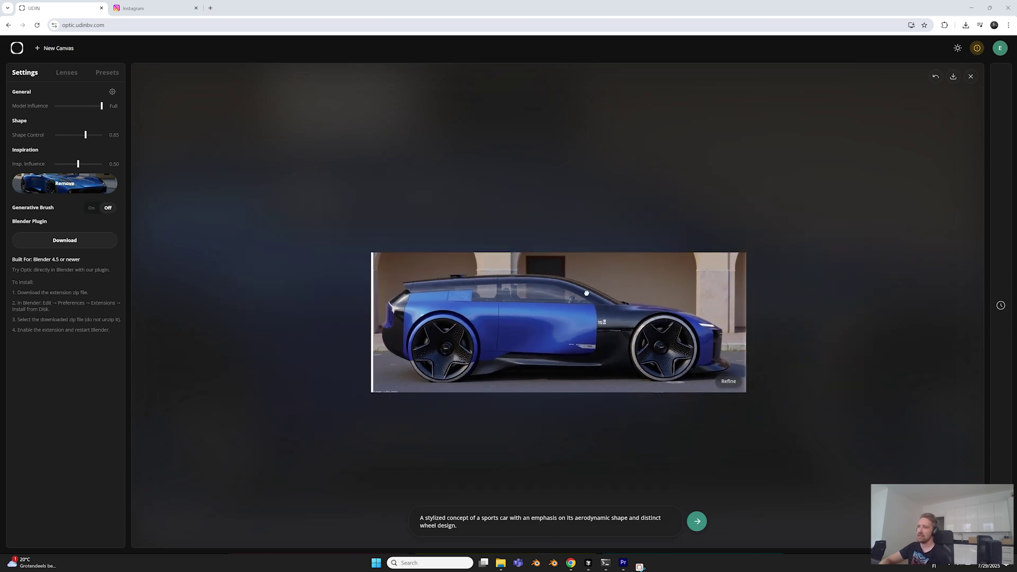
{"action": "scroll", "coordinate": [657, 279], "scroll_direction": "up", "scroll_amount": 3}
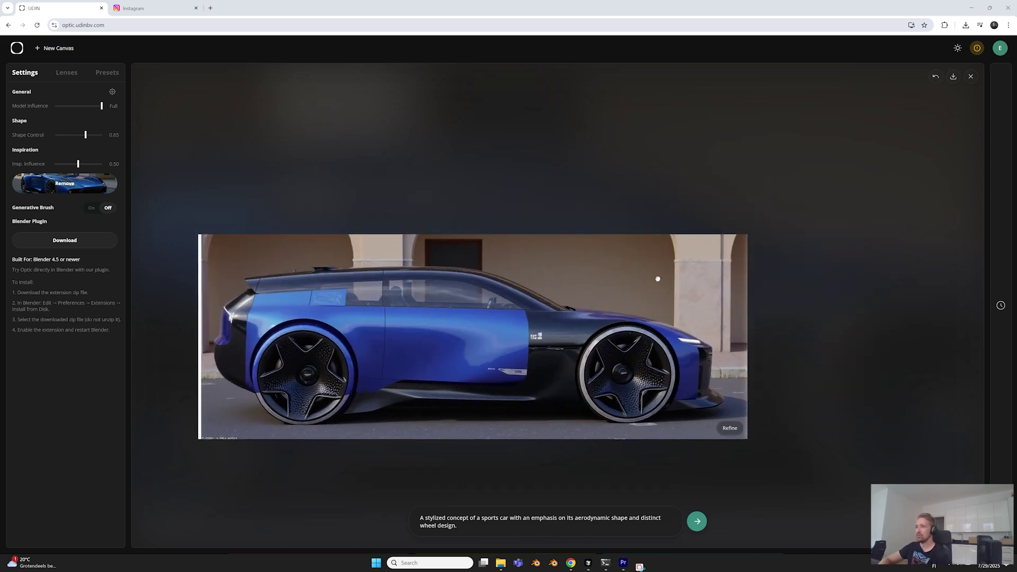
{"action": "scroll", "coordinate": [612, 326], "scroll_direction": "down", "scroll_amount": 2}
{"action": "scroll", "coordinate": [385, 333], "scroll_direction": "up", "scroll_amount": 2}
Step: Generate a variation of the blue wagon with Model Influence 0.50, Shape Control 0.65 and Inspiration Influence 0.00
{"action": "left_click_drag", "start_coordinate": [101, 105], "coordinate": [88, 106]}
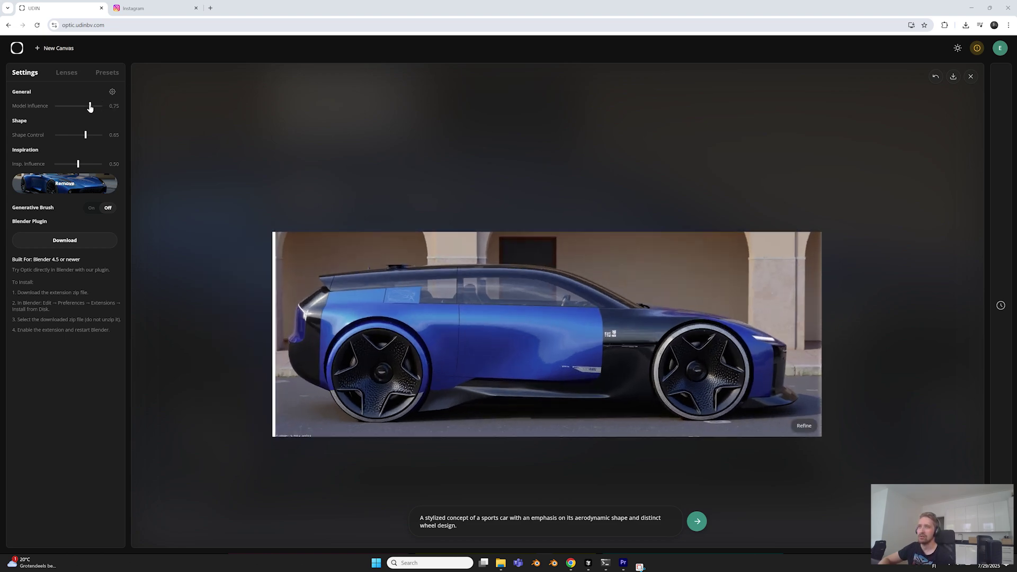
{"action": "left_click_drag", "start_coordinate": [77, 164], "coordinate": [55, 163]}
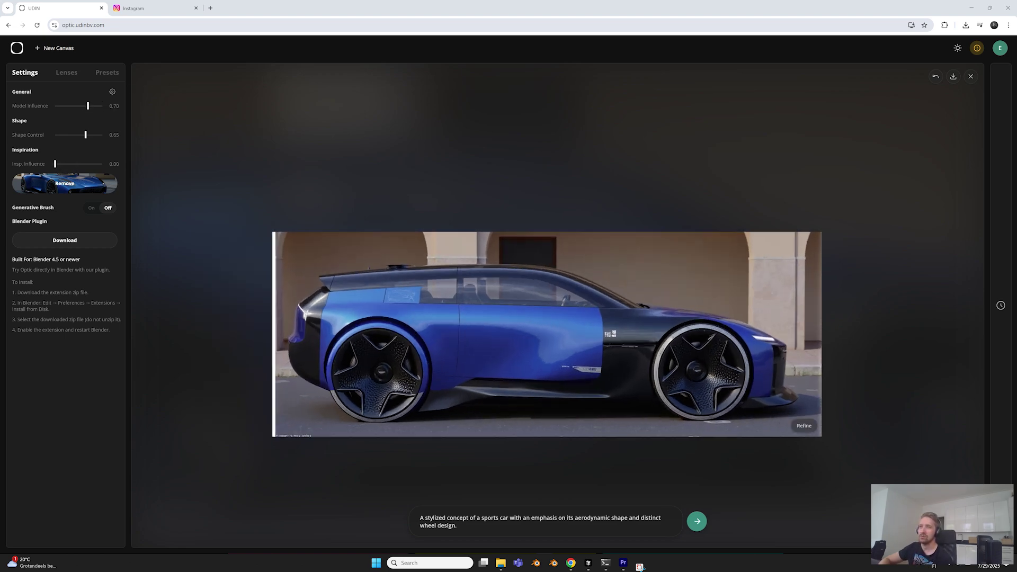
{"action": "left_click", "coordinate": [81, 136]}
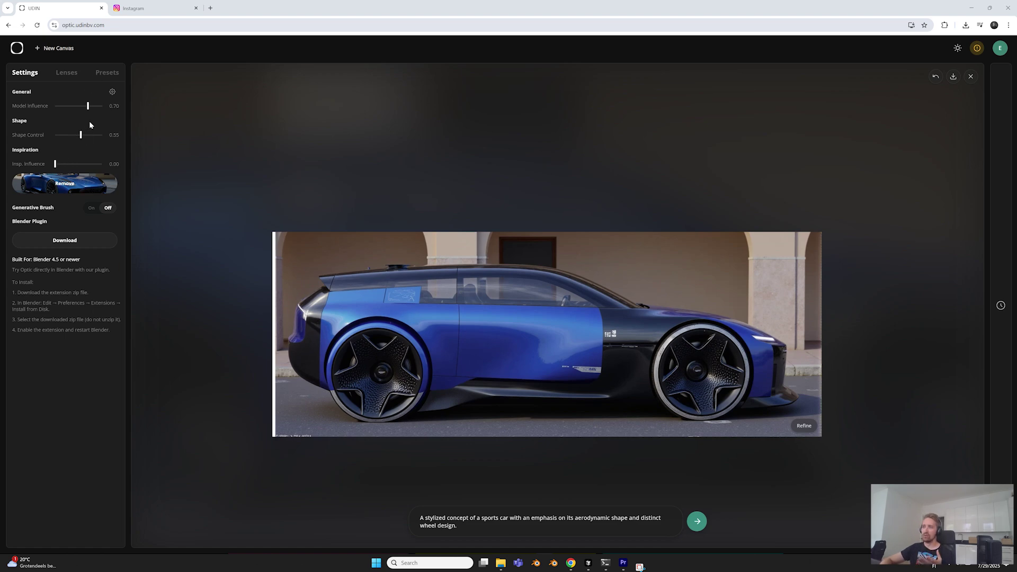
{"action": "left_click_drag", "start_coordinate": [88, 108], "coordinate": [85, 135]}
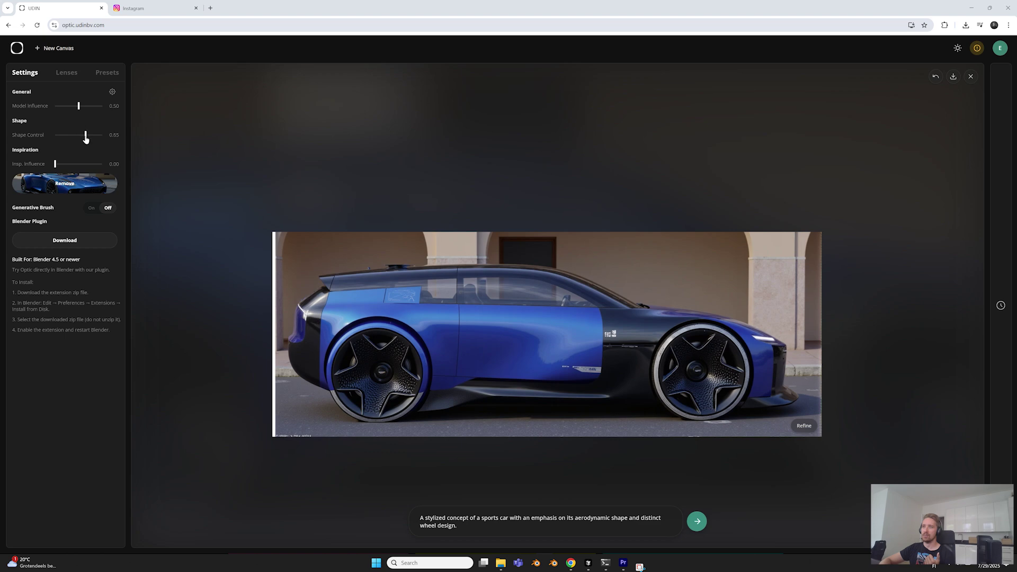
{"action": "left_click", "coordinate": [697, 521]}
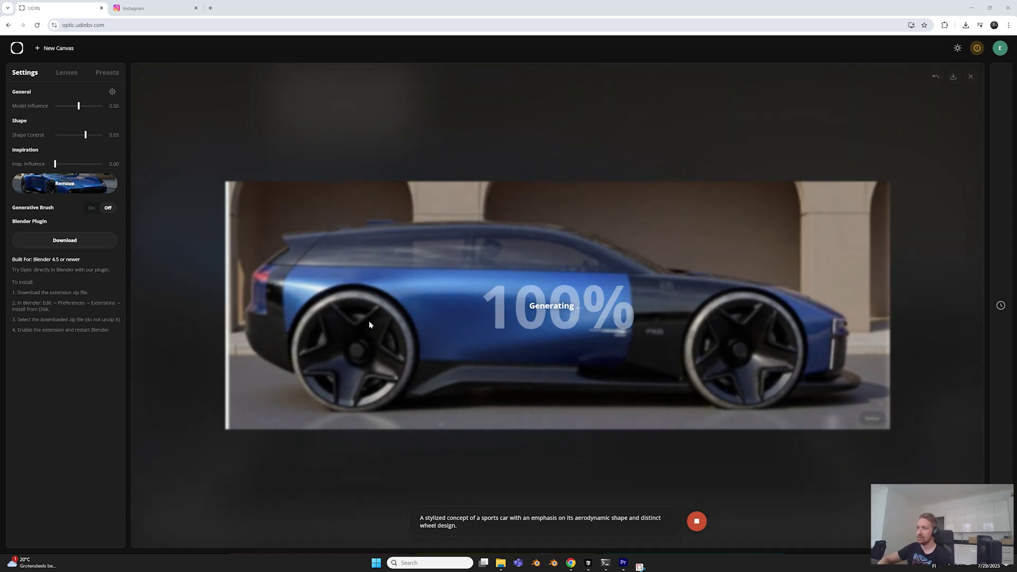
Step: Inspect the new blue wagon's wheels and body, and refine the image
{"action": "scroll", "coordinate": [316, 336], "scroll_direction": "up", "scroll_amount": 3}
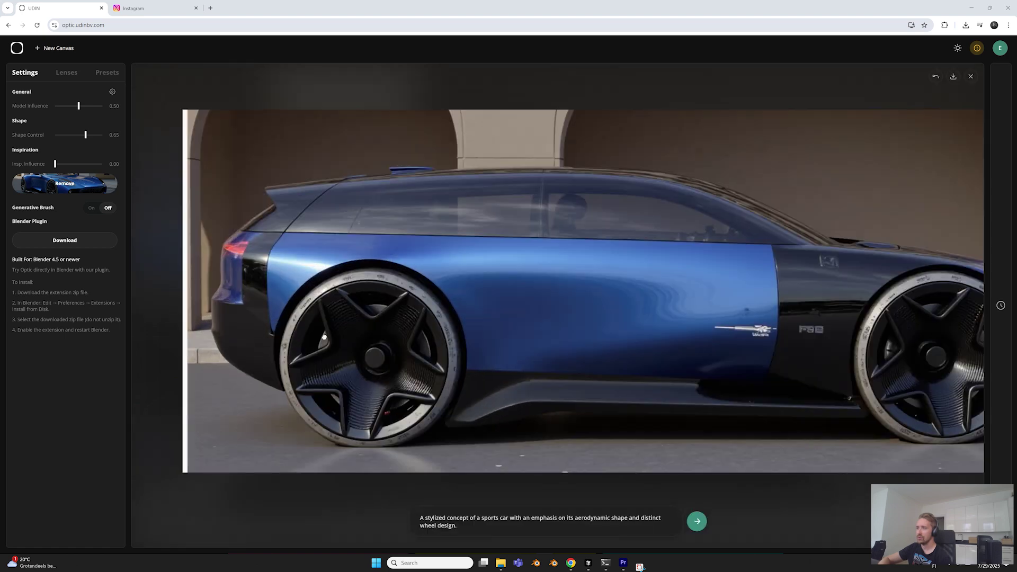
{"action": "scroll", "coordinate": [310, 286], "scroll_direction": "down", "scroll_amount": 6}
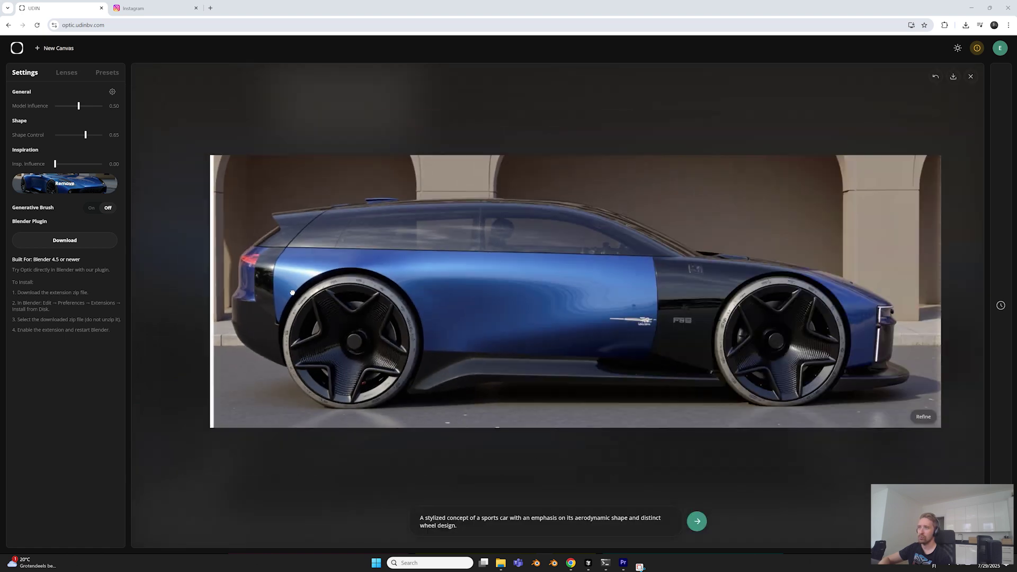
{"action": "scroll", "coordinate": [439, 325], "scroll_direction": "up", "scroll_amount": 3}
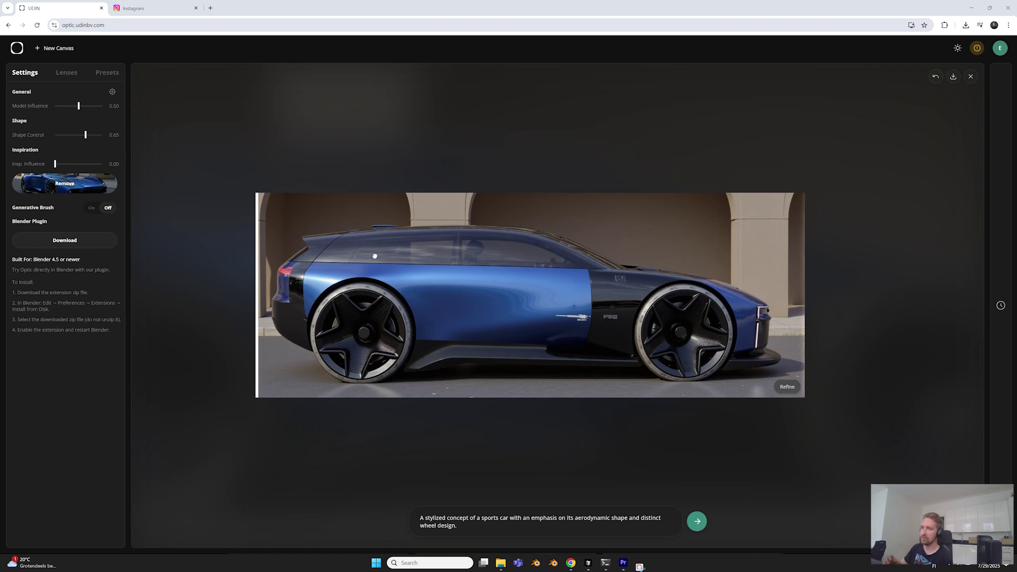
{"action": "scroll", "coordinate": [576, 312], "scroll_direction": "up", "scroll_amount": 1}
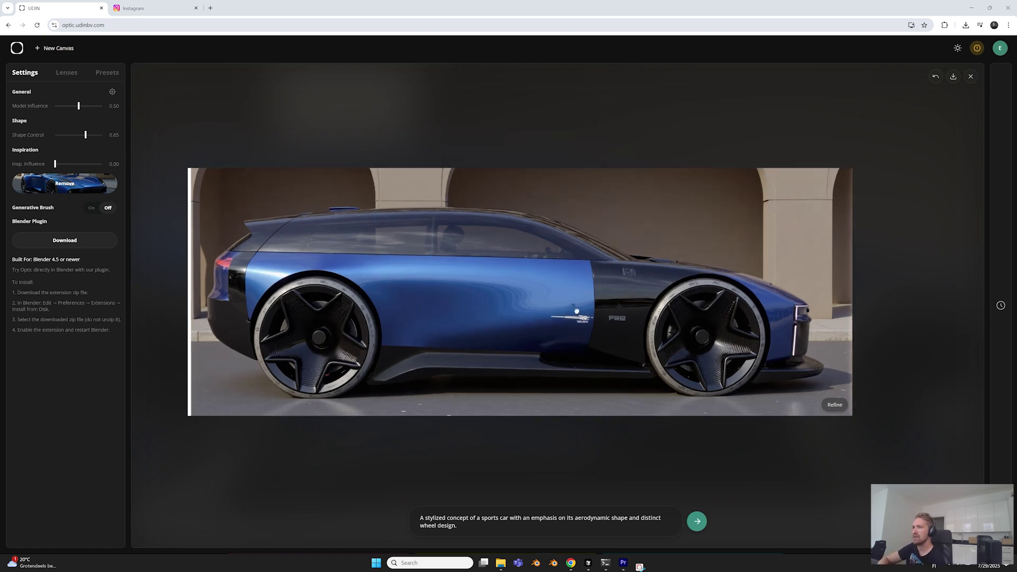
{"action": "left_click", "coordinate": [832, 406]}
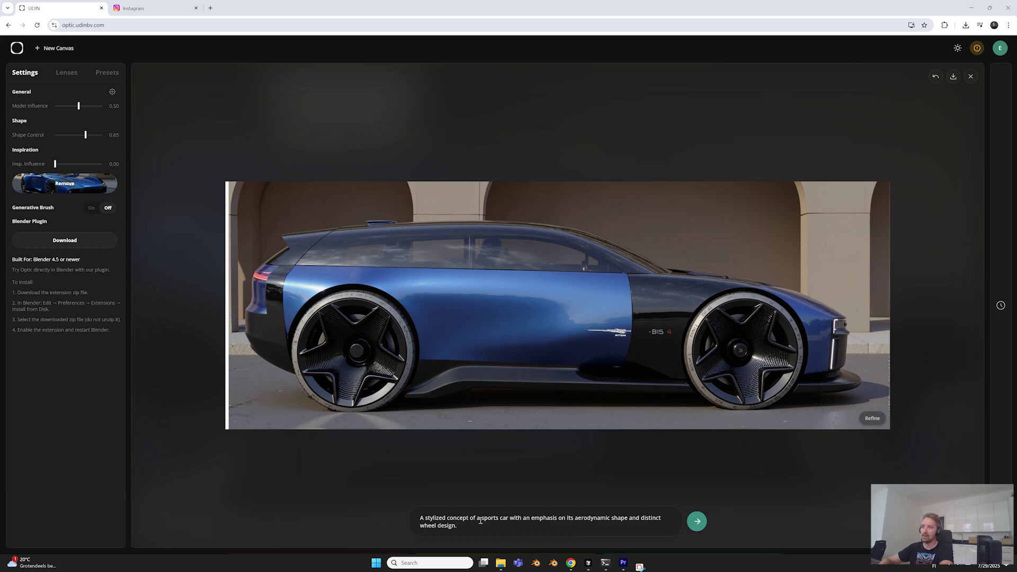
Step: Download the refined wagon image and open the saved file in the image viewer
{"action": "left_click", "coordinate": [485, 528]}
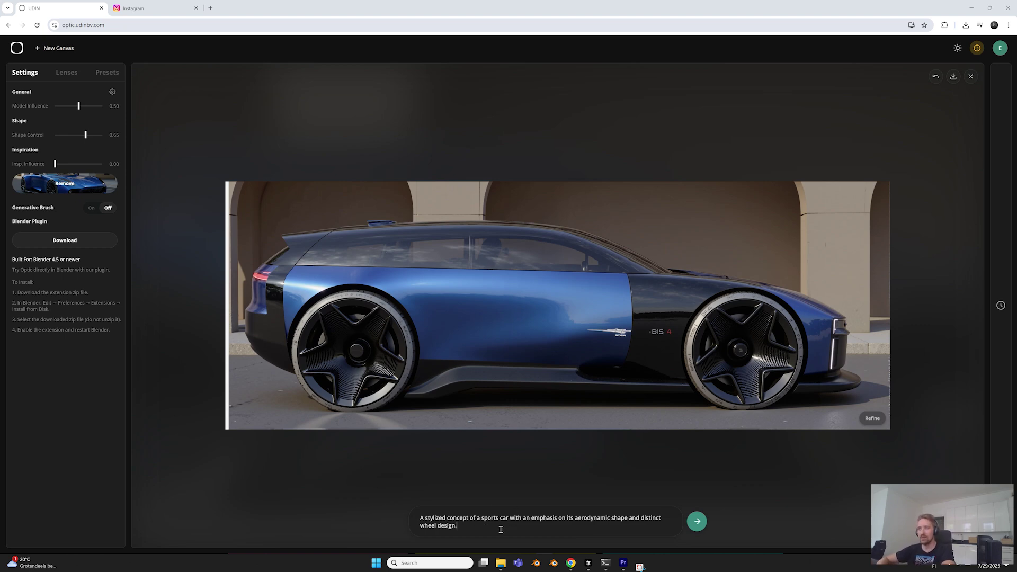
{"action": "left_click", "coordinate": [953, 78]}
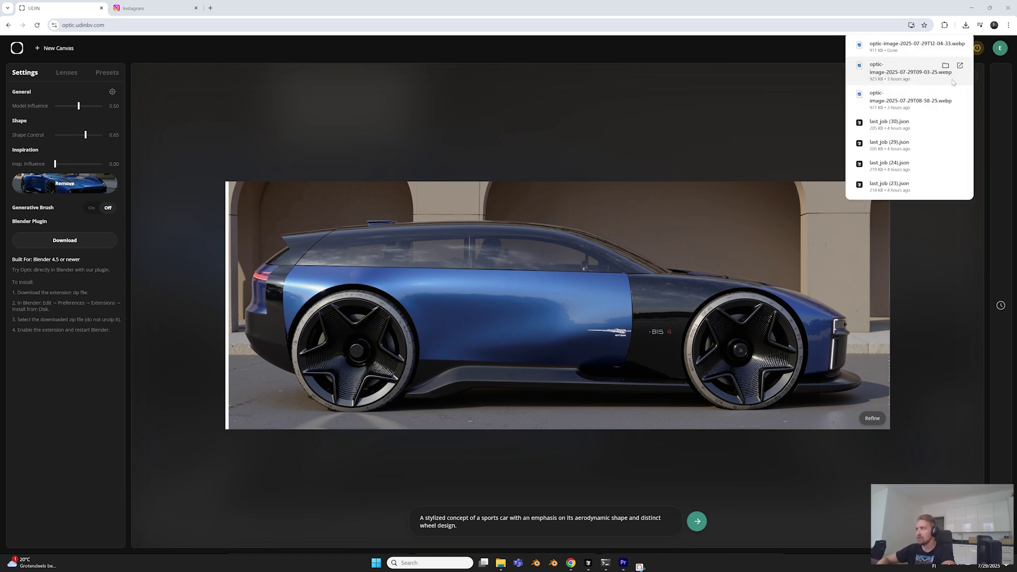
{"action": "left_click", "coordinate": [903, 52]}
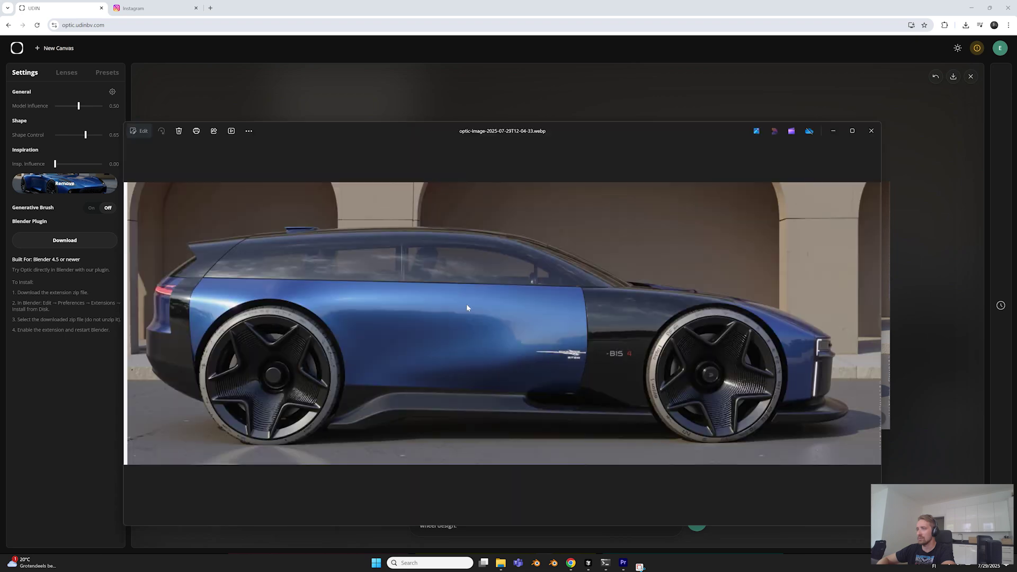
Step: Examine the rear wheel, bodywork and headlight details in the downloaded image, and close the viewer
{"action": "double_click", "coordinate": [244, 317]}
{"action": "scroll", "coordinate": [244, 317], "scroll_direction": "up", "scroll_amount": 2}
{"action": "left_click_drag", "start_coordinate": [245, 317], "coordinate": [459, 310]}
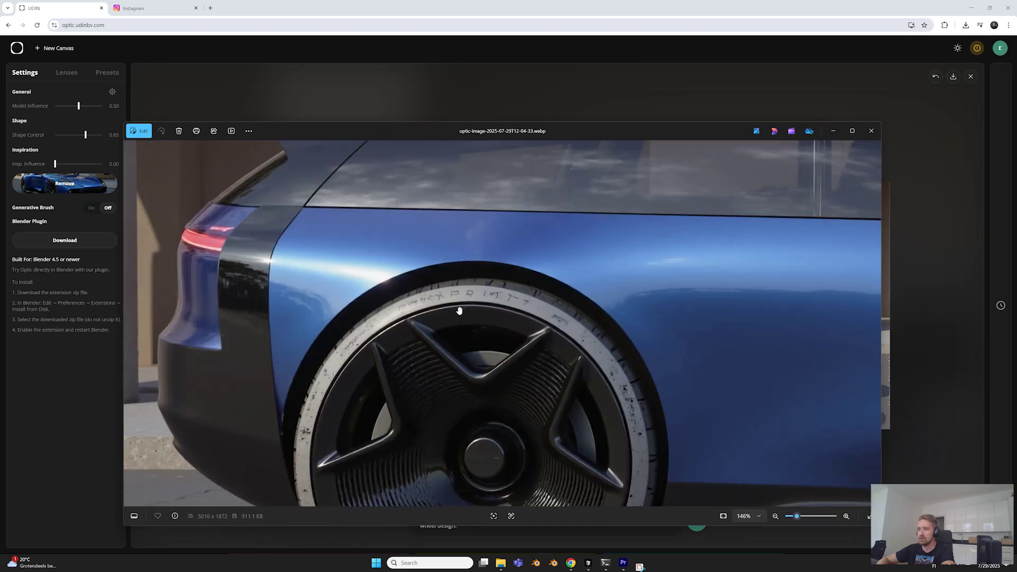
{"action": "left_click_drag", "start_coordinate": [367, 310], "coordinate": [397, 363]}
{"action": "left_click_drag", "start_coordinate": [642, 332], "coordinate": [430, 250]}
{"action": "scroll", "coordinate": [409, 284], "scroll_direction": "down", "scroll_amount": 1}
{"action": "scroll", "coordinate": [675, 319], "scroll_direction": "up", "scroll_amount": 6}
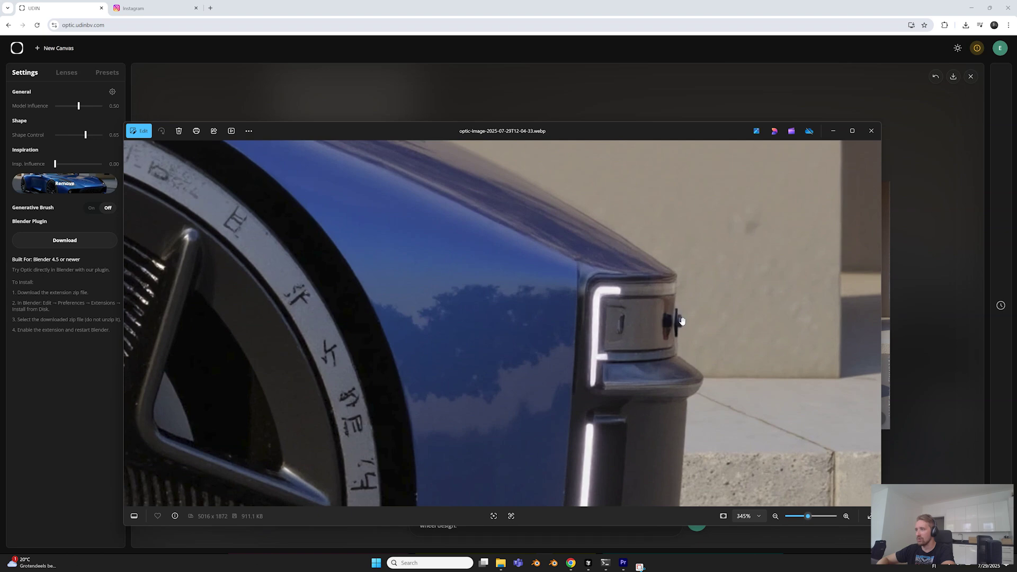
{"action": "scroll", "coordinate": [530, 309], "scroll_direction": "down", "scroll_amount": 8}
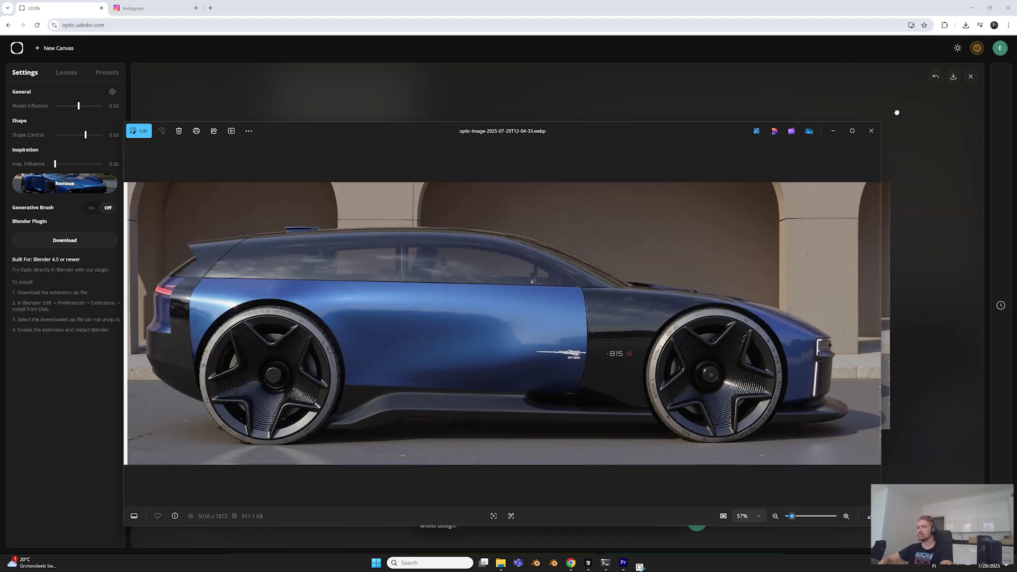
{"action": "left_click", "coordinate": [874, 131]}
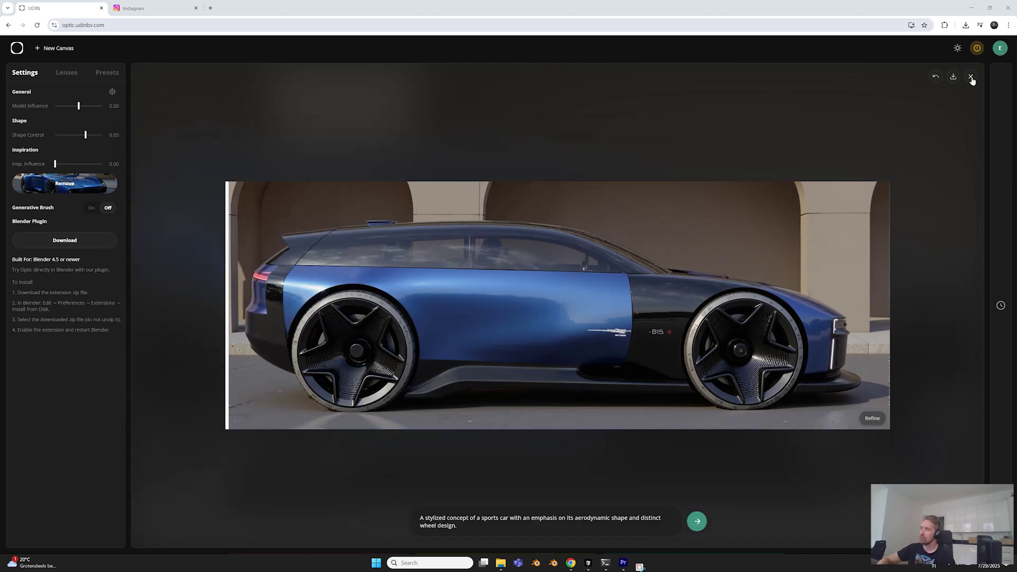
Step: Clear the blue wagon and its inspiration image from the canvas, and keep the 16:9 aspect ratio for a text-only generation
{"action": "left_click", "coordinate": [970, 76]}
{"action": "left_click", "coordinate": [72, 182]}
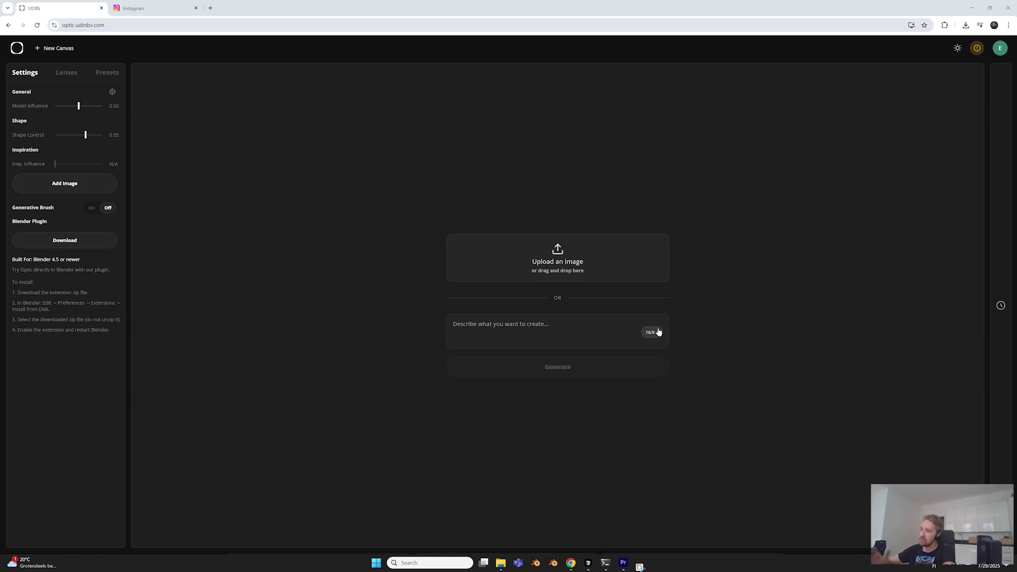
{"action": "left_click", "coordinate": [550, 329]}
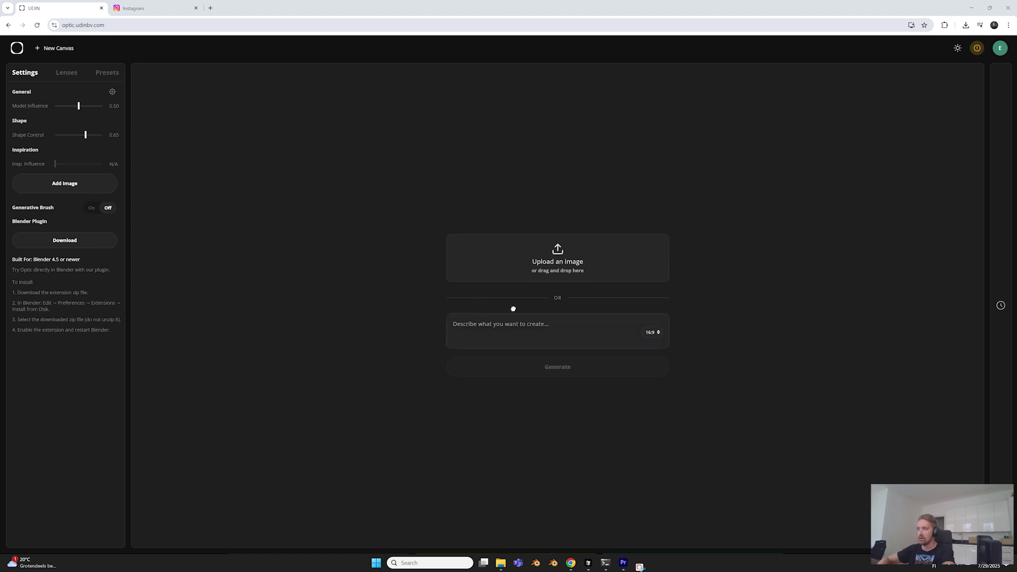
{"action": "left_click", "coordinate": [652, 332]}
{"action": "left_click", "coordinate": [653, 370]}
Step: Generate an image from the prompt "A futuristic car interior concept sketch, minimalistic"
{"action": "type", "text": "A futuristic car"}
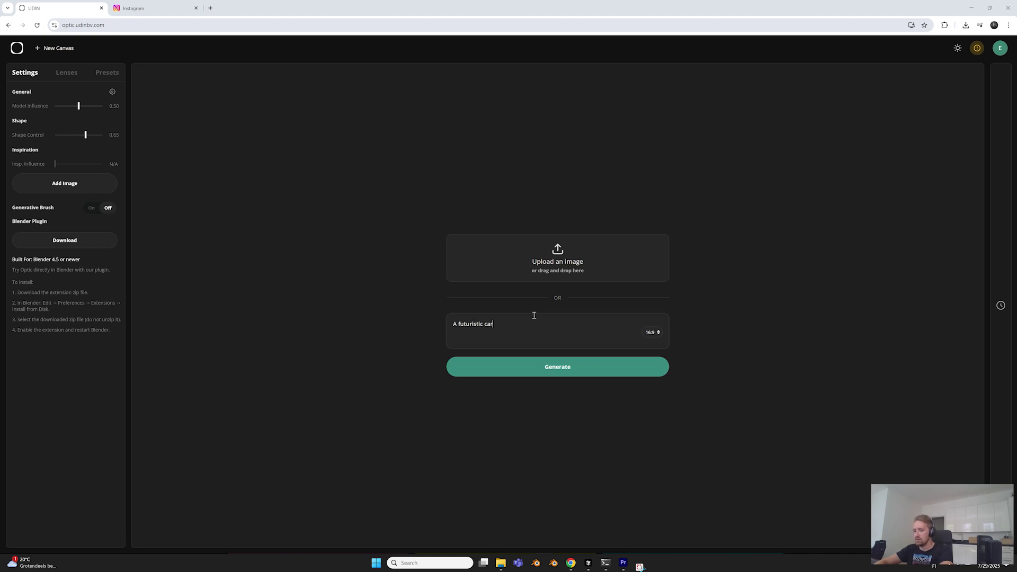
{"action": "type", "text": " interior concept sketch, minimalistic"}
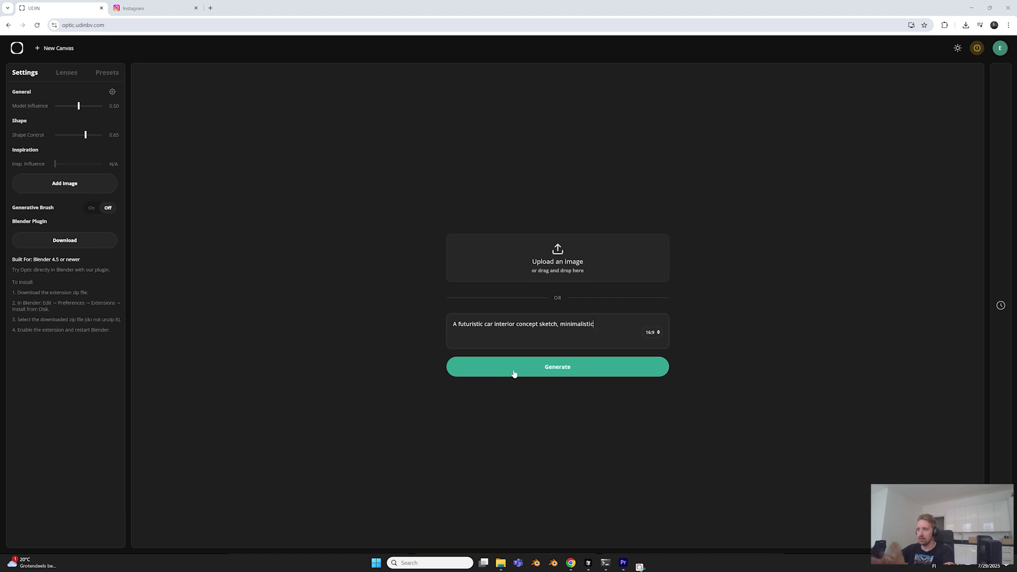
{"action": "left_click_drag", "start_coordinate": [539, 325], "coordinate": [559, 324]}
{"action": "left_click", "coordinate": [560, 324]}
{"action": "left_click", "coordinate": [543, 373]}
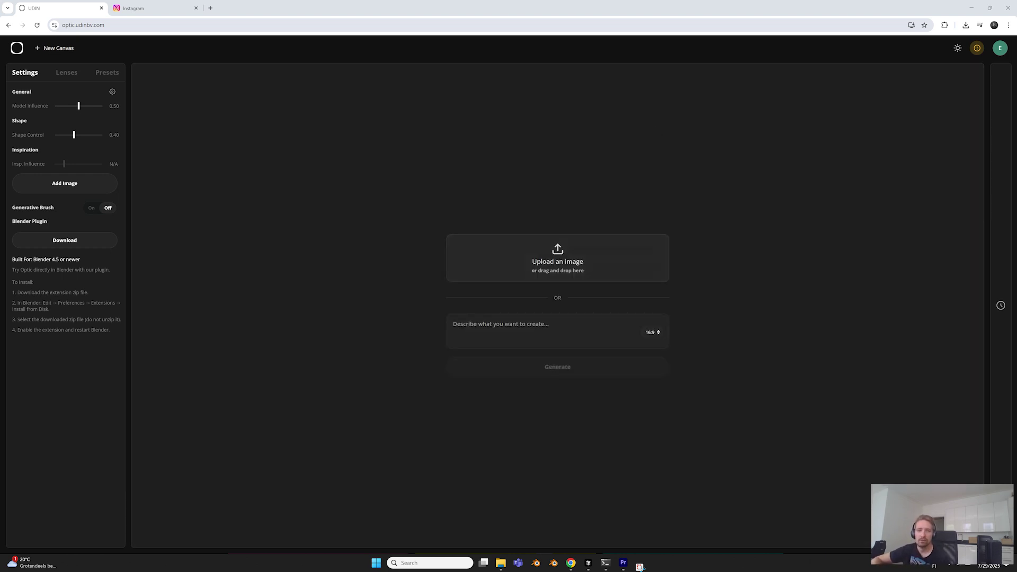
Step: Load the yellow concept car image onto the empty canvas and look over its front and side
{"action": "left_click_drag", "start_coordinate": [253, 430], "coordinate": [261, 391]}
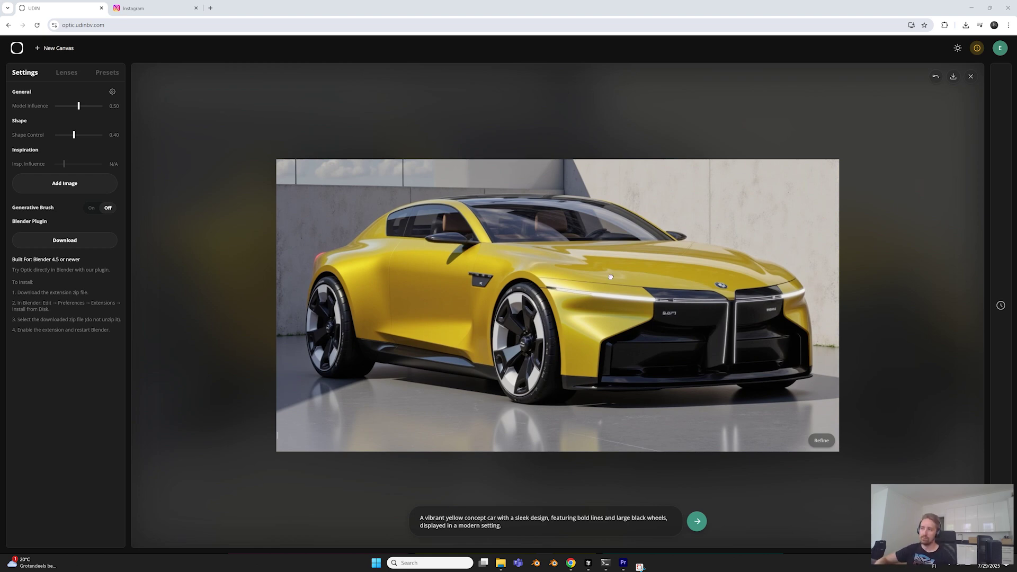
{"action": "scroll", "coordinate": [664, 278], "scroll_direction": "up", "scroll_amount": 1}
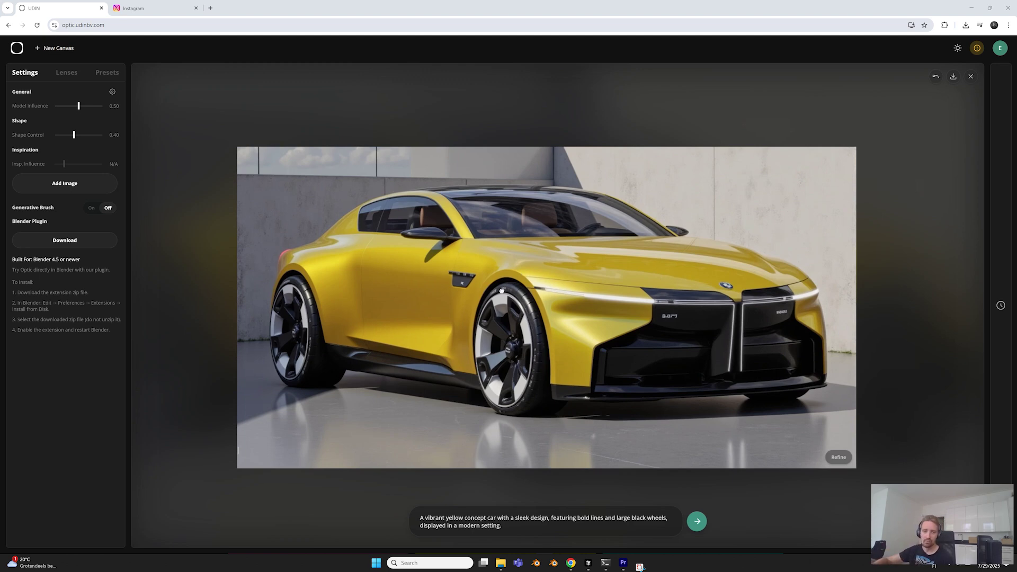
{"action": "scroll", "coordinate": [479, 297], "scroll_direction": "down", "scroll_amount": 1}
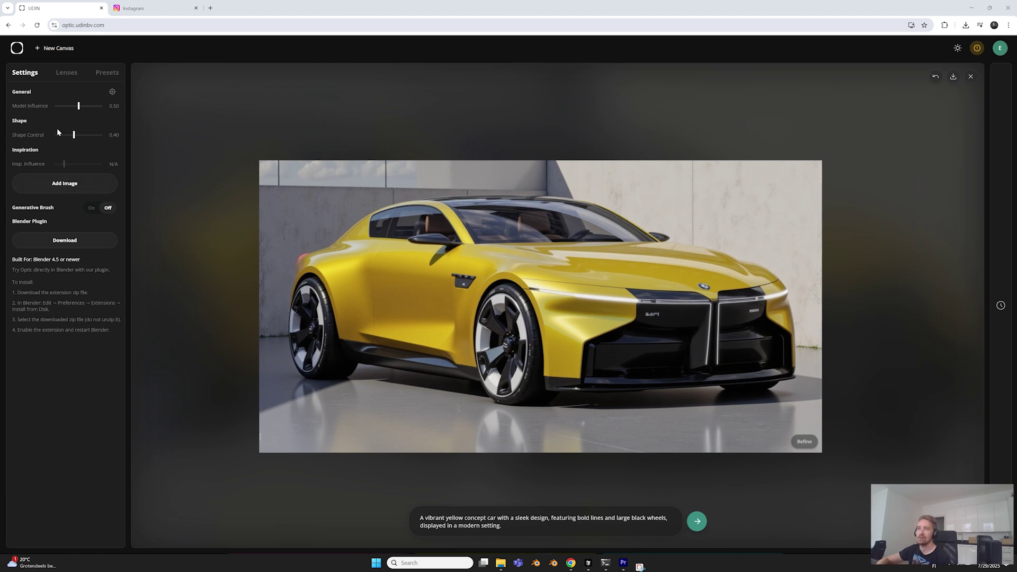
Step: Generate a variation of the yellow car with Model Influence Full and Shape Control 0.50, and inspect its front end
{"action": "left_click_drag", "start_coordinate": [79, 106], "coordinate": [182, 107]}
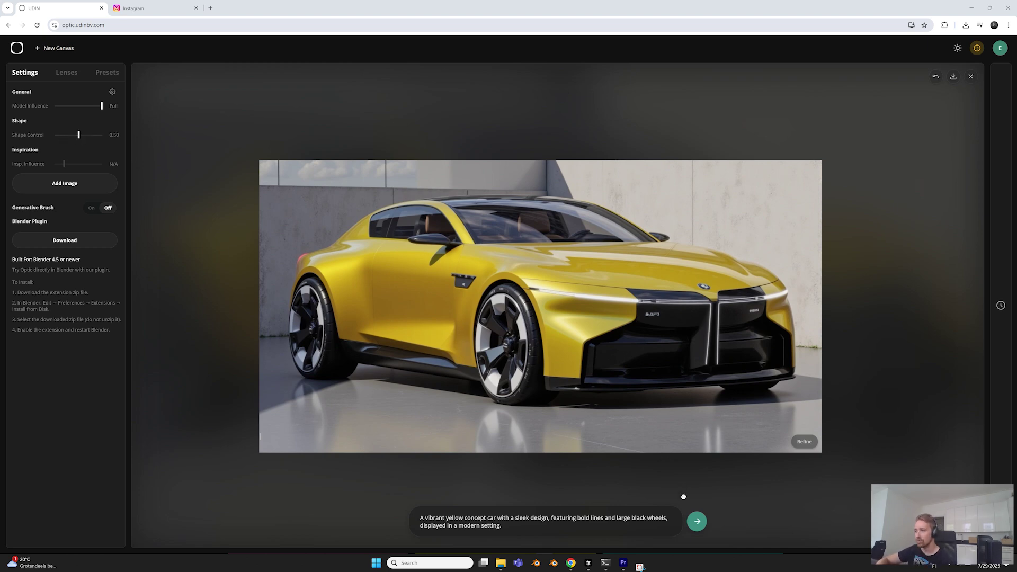
{"action": "left_click", "coordinate": [693, 524]}
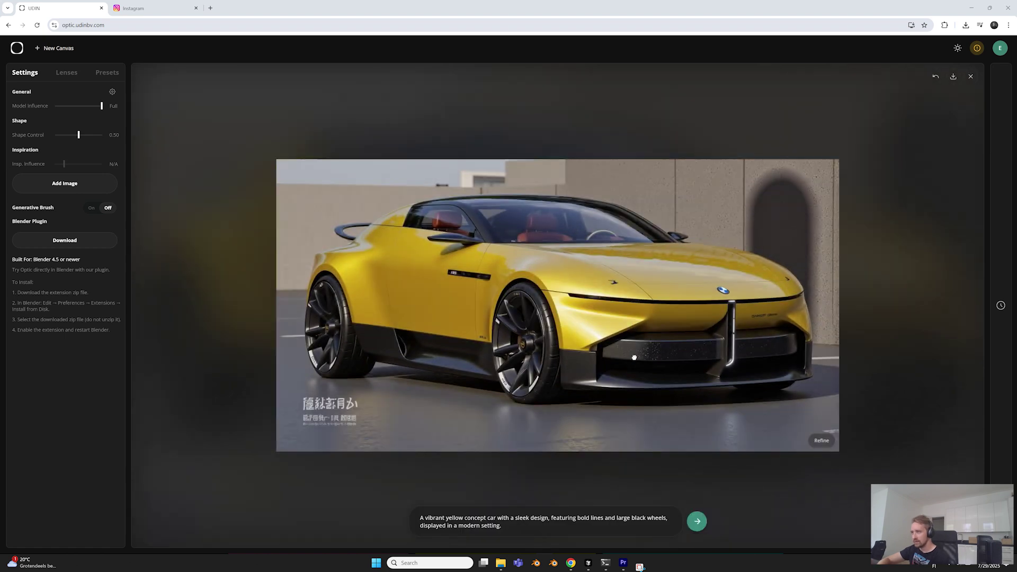
{"action": "scroll", "coordinate": [713, 312], "scroll_direction": "up", "scroll_amount": 5}
{"action": "left_click_drag", "start_coordinate": [694, 308], "coordinate": [675, 309]}
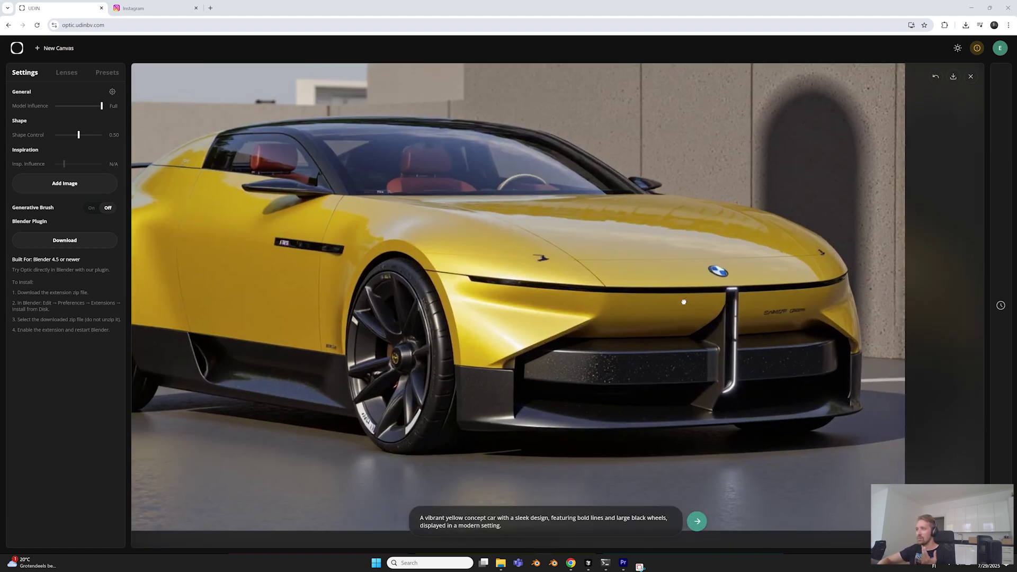
{"action": "scroll", "coordinate": [379, 246], "scroll_direction": "down", "scroll_amount": 5}
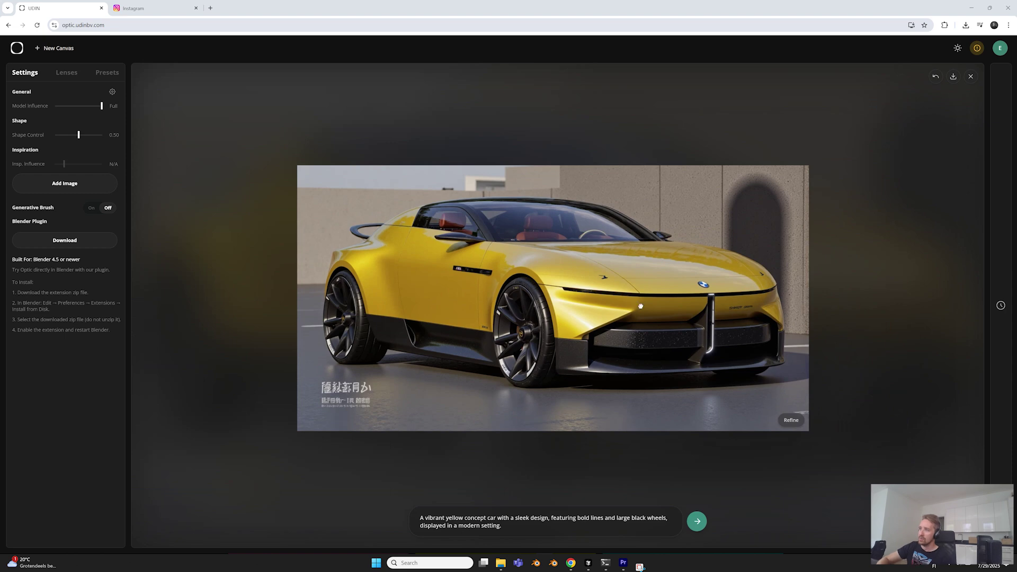
Step: Undo the last generation and add the dark blue sports car as the inspiration image with Inspiration Influence 0.40
{"action": "left_click", "coordinate": [937, 78]}
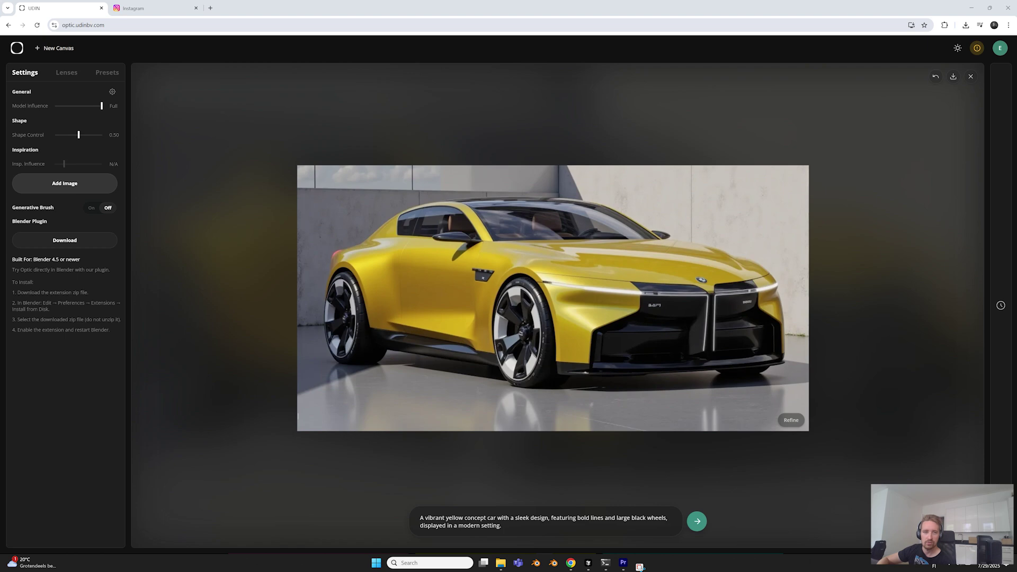
{"action": "left_click", "coordinate": [65, 183]}
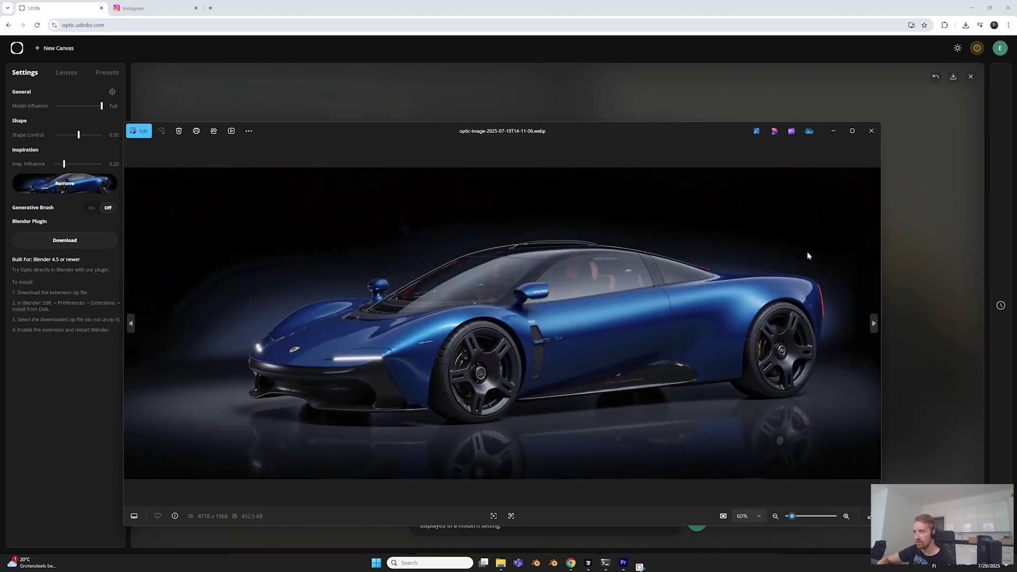
{"action": "left_click_drag", "start_coordinate": [63, 164], "coordinate": [73, 165]}
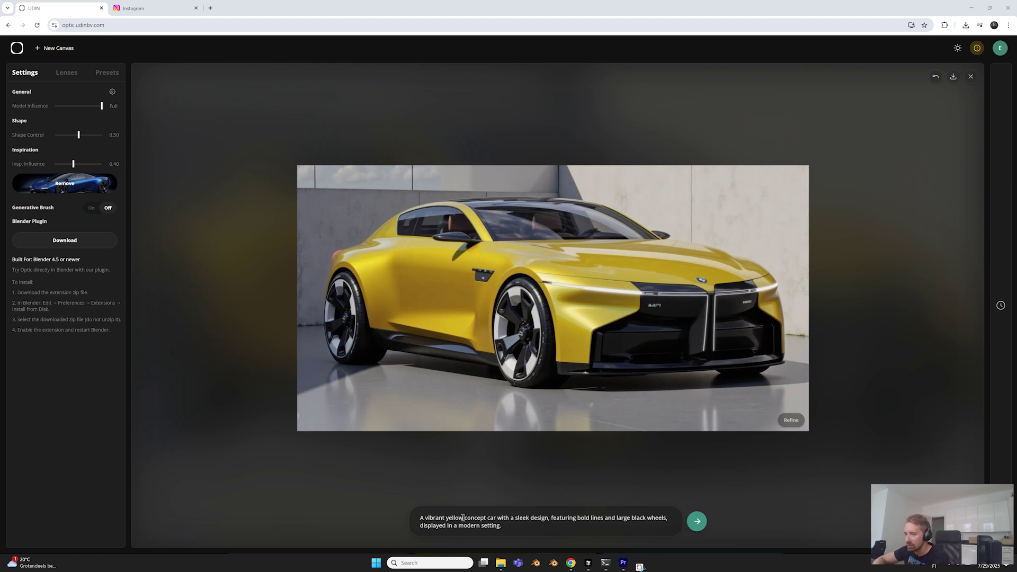
Step: Replace "yellow" with "blue" in the prompt and generate the restyled car
{"action": "left_click_drag", "start_coordinate": [465, 517], "coordinate": [445, 517]}
{"action": "type", "text": "blue"}
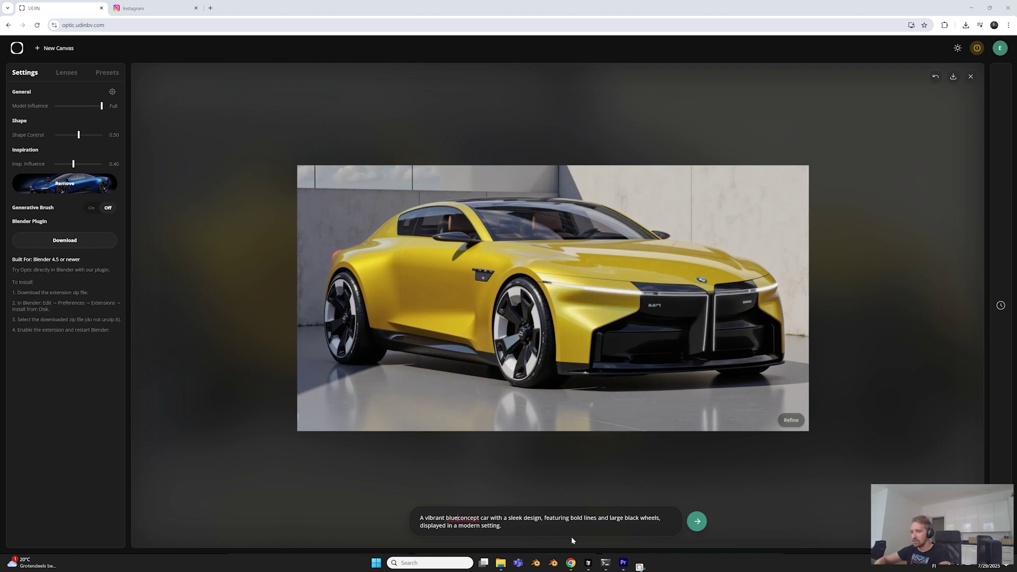
{"action": "left_click", "coordinate": [695, 522]}
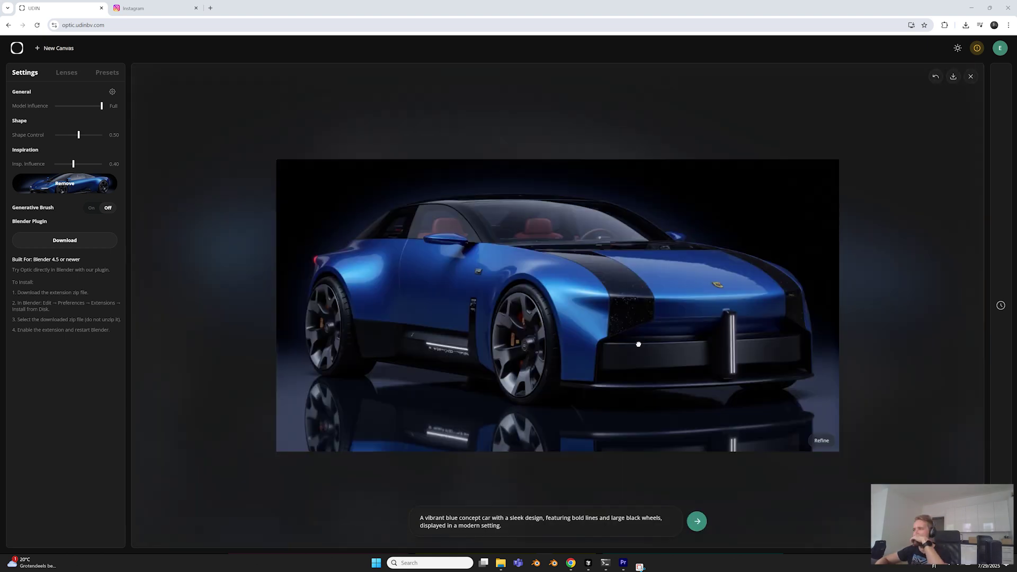
{"action": "scroll", "coordinate": [609, 325], "scroll_direction": "down", "scroll_amount": 3}
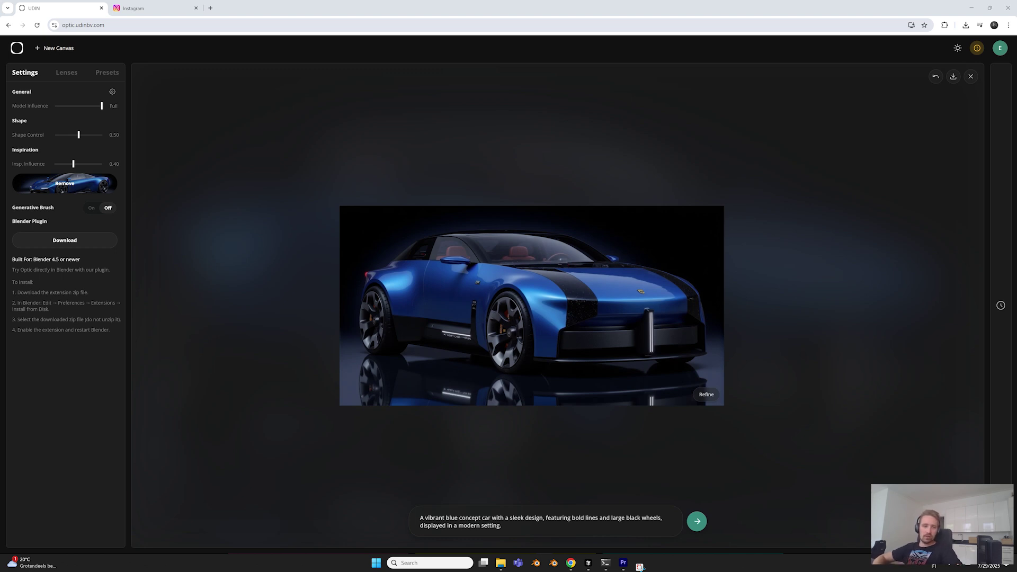
Step: Load the silver sports car side-view sketch onto the canvas and replace the inspiration with the gold motorcycle image optic-image (14).png
{"action": "mouse_move", "coordinate": [313, 251]}
{"action": "left_click_drag", "start_coordinate": [314, 252], "coordinate": [302, 260]}
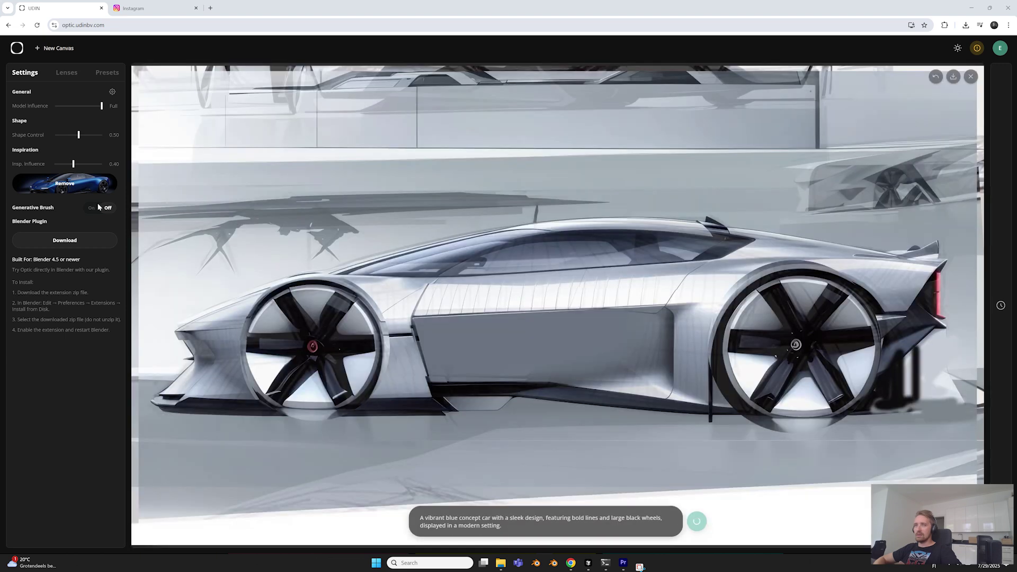
{"action": "left_click", "coordinate": [100, 183]}
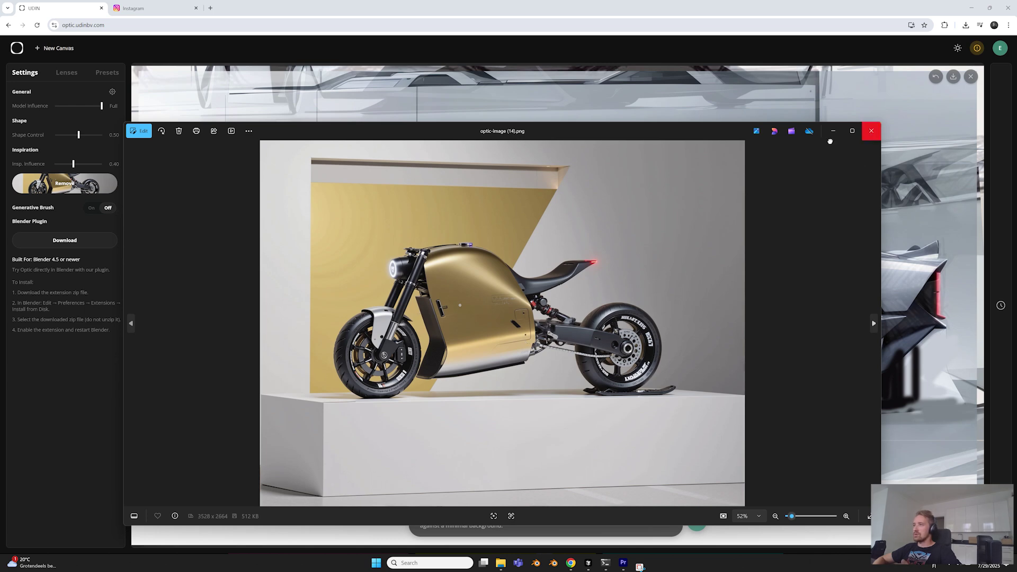
{"action": "left_click", "coordinate": [870, 131]}
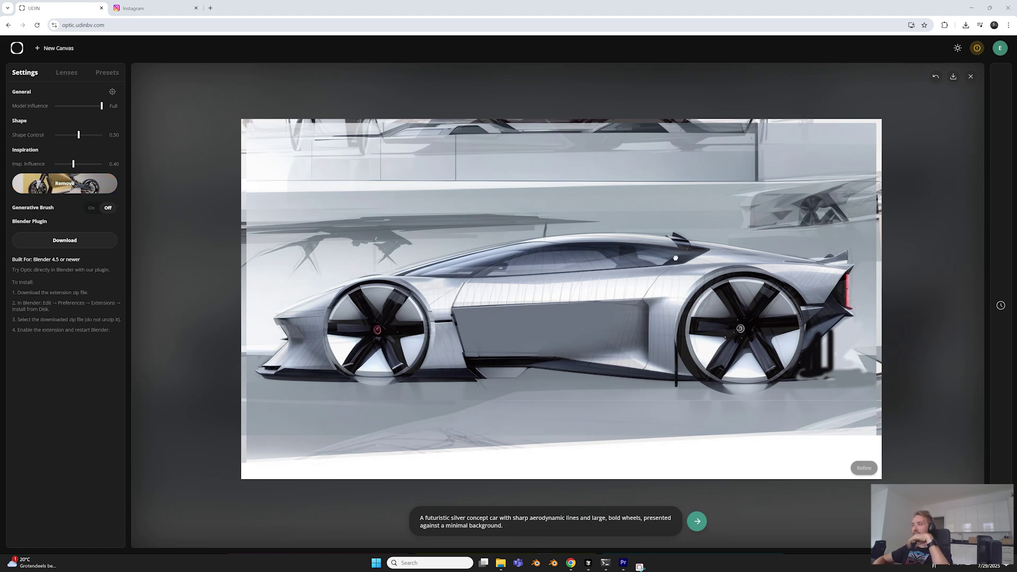
Step: Examine the gold motorcycle's bodywork and wheels in the image viewer, and close the viewer
{"action": "left_click", "coordinate": [95, 183]}
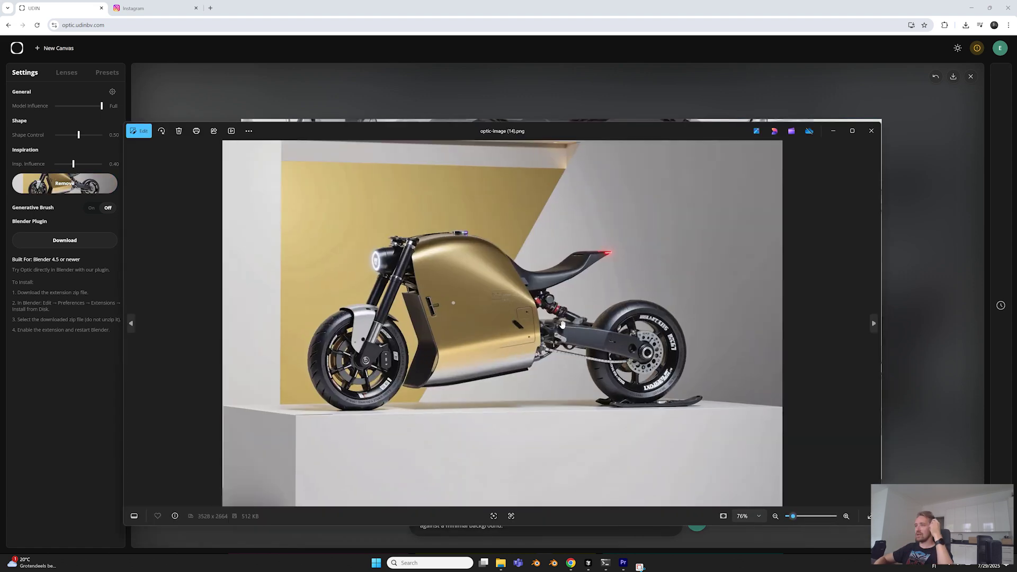
{"action": "scroll", "coordinate": [563, 324], "scroll_direction": "up", "scroll_amount": 1}
{"action": "scroll", "coordinate": [569, 322], "scroll_direction": "up", "scroll_amount": 4}
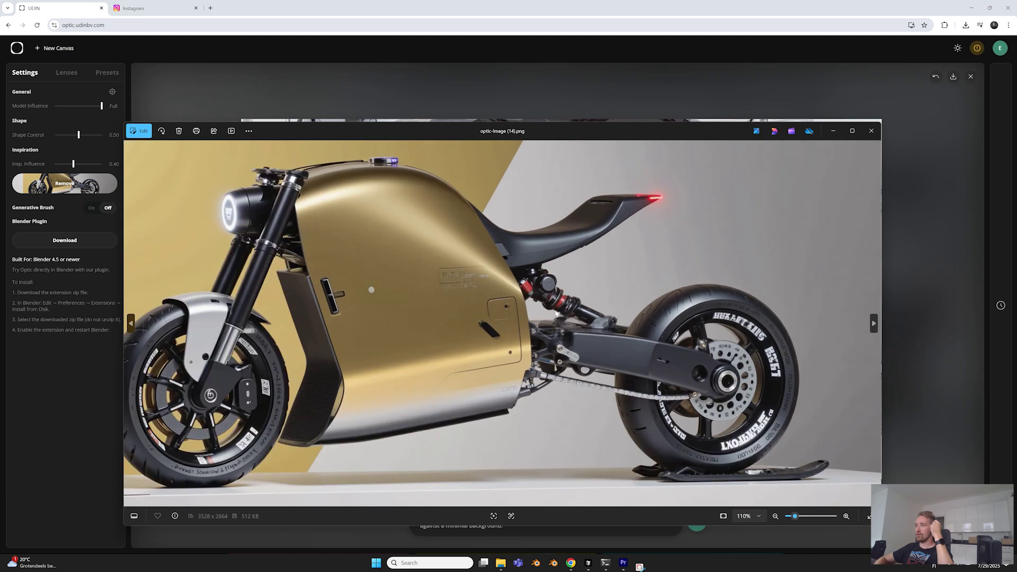
{"action": "scroll", "coordinate": [559, 312], "scroll_direction": "down", "scroll_amount": 8}
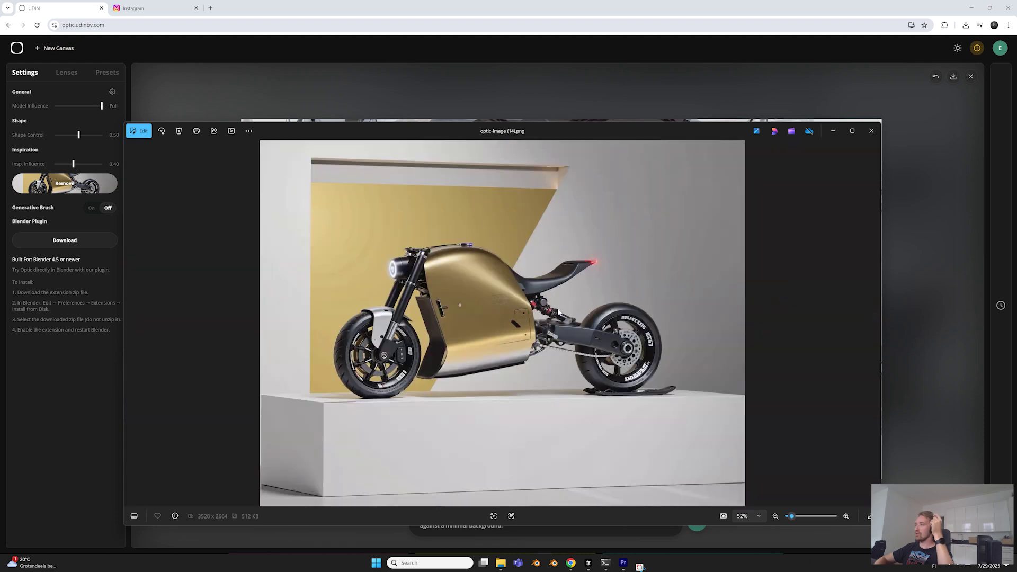
{"action": "left_click", "coordinate": [871, 131]}
Step: Try generating the silver car sketch with the motorcycle inspiration at Shape Control 0.50 and Inspiration Influence 0.40, and undo it
{"action": "scroll", "coordinate": [717, 298], "scroll_direction": "down", "scroll_amount": 1}
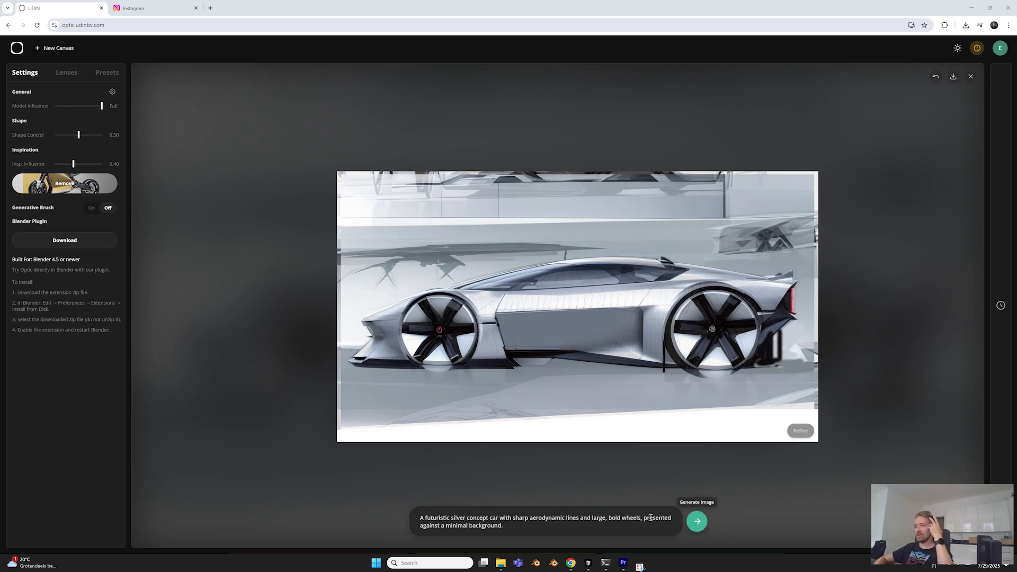
{"action": "left_click", "coordinate": [698, 522]}
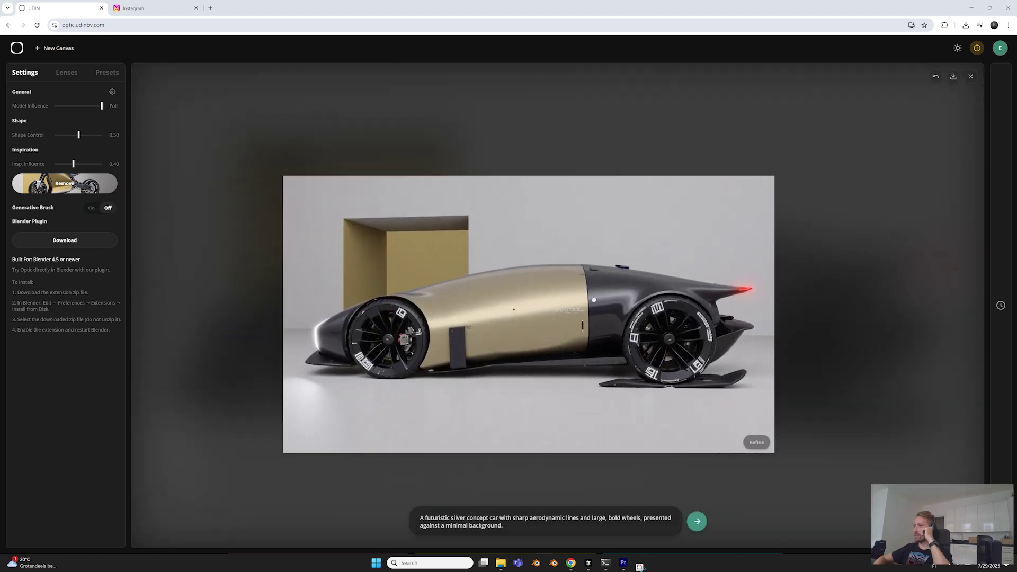
{"action": "left_click", "coordinate": [934, 78]}
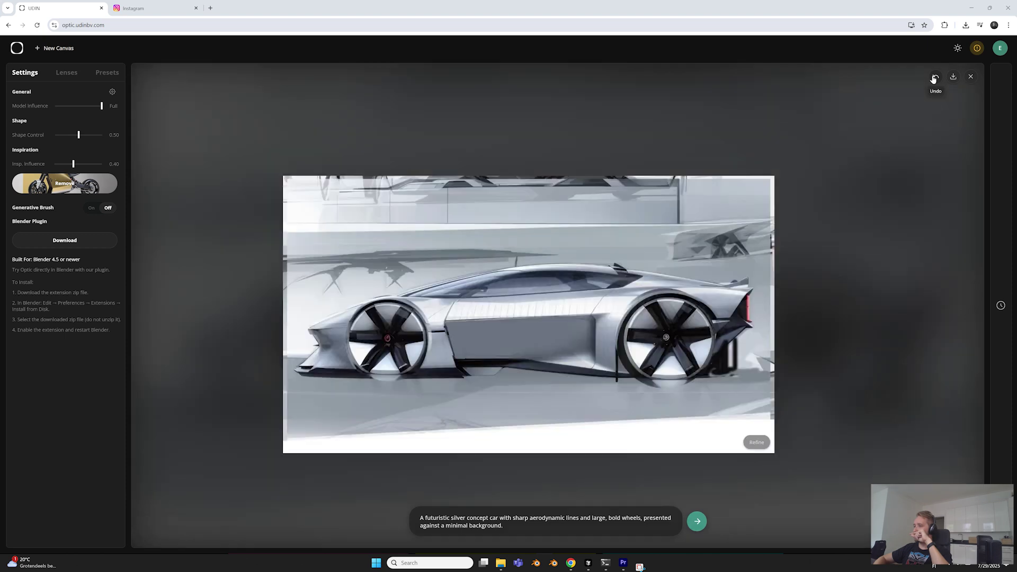
Step: Try generating the sketch with Shape Control 0.30 and Inspiration Influence 0.50, and undo the generation
{"action": "left_click", "coordinate": [80, 165]}
{"action": "left_click", "coordinate": [72, 135]}
{"action": "left_click", "coordinate": [69, 135]}
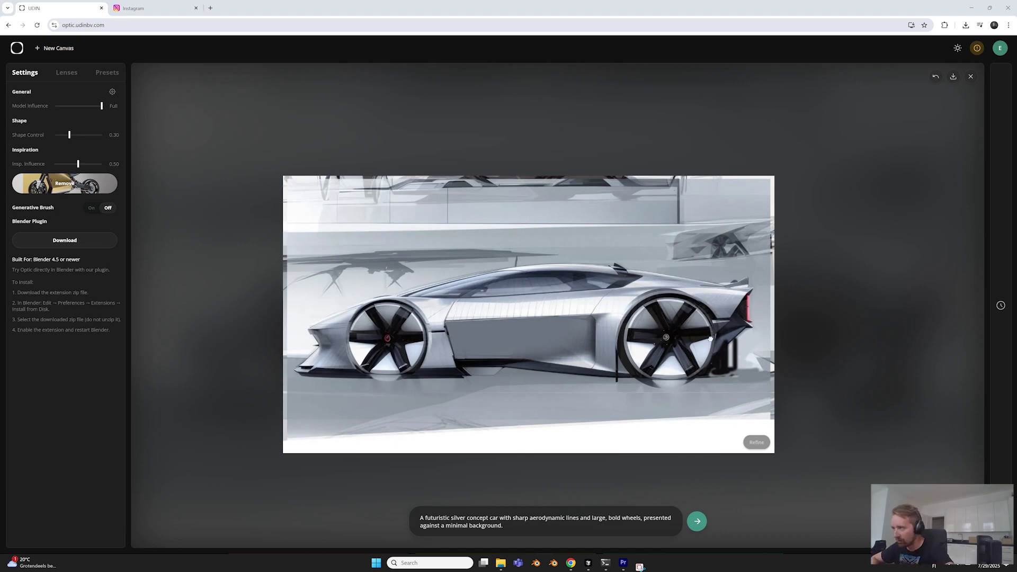
{"action": "left_click", "coordinate": [697, 521]}
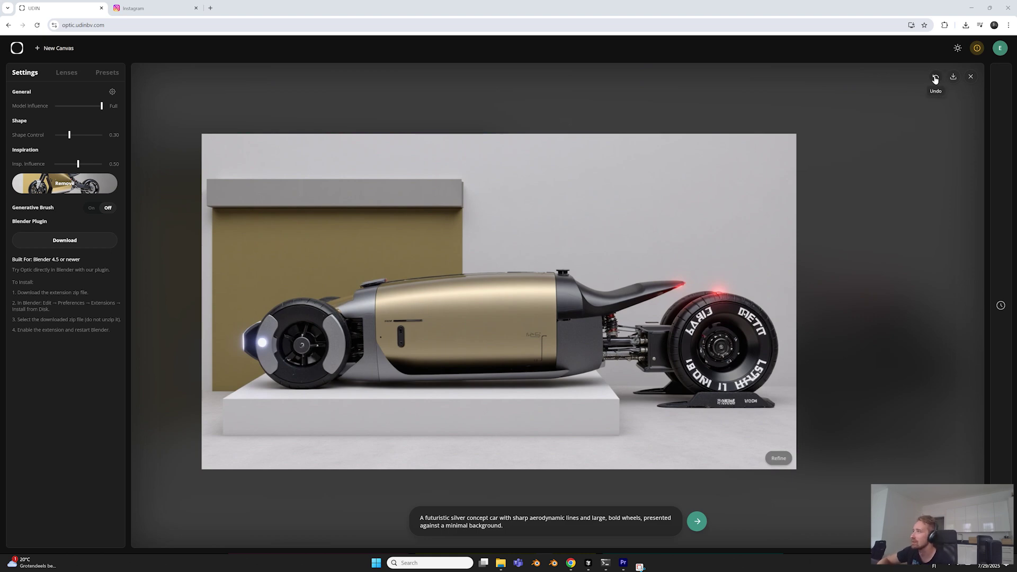
{"action": "left_click", "coordinate": [935, 77]}
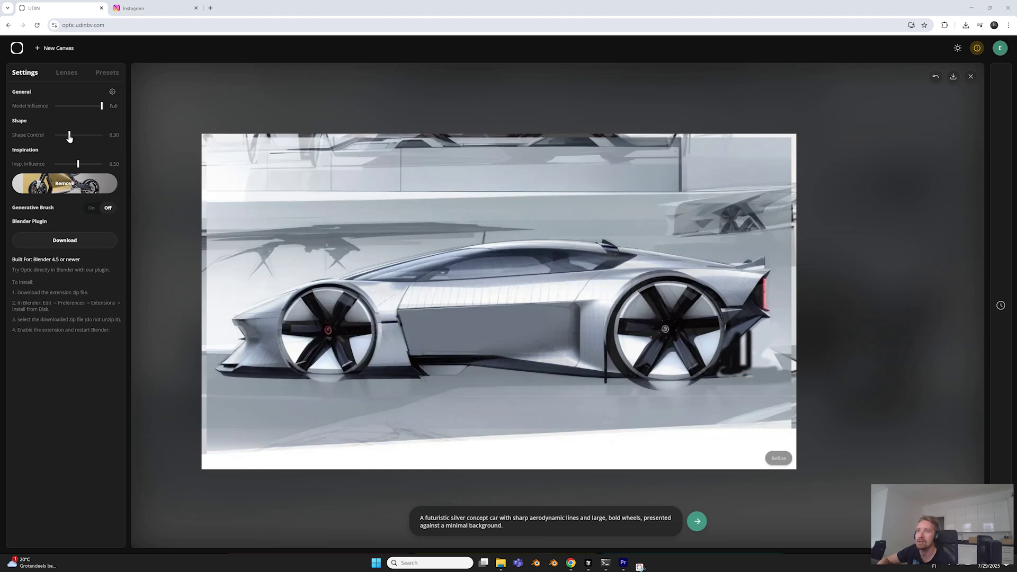
Step: Remove "silver" from the prompt, generate the sketch with Shape Control 0.50 and Inspiration Influence 0.40, and undo the generation
{"action": "left_click_drag", "start_coordinate": [71, 137], "coordinate": [73, 164]}
{"action": "left_click", "coordinate": [697, 521]}
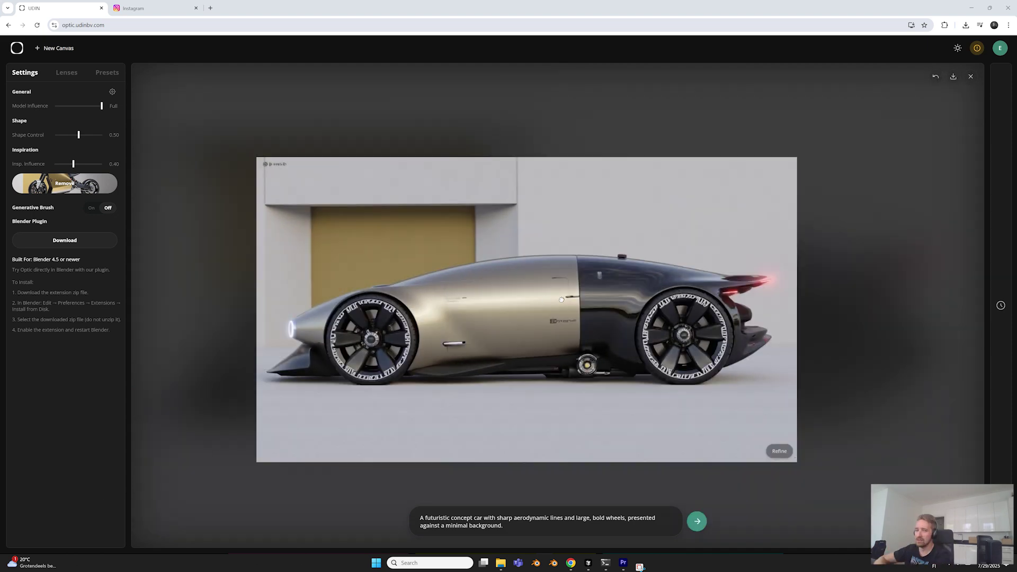
{"action": "left_click", "coordinate": [937, 77]}
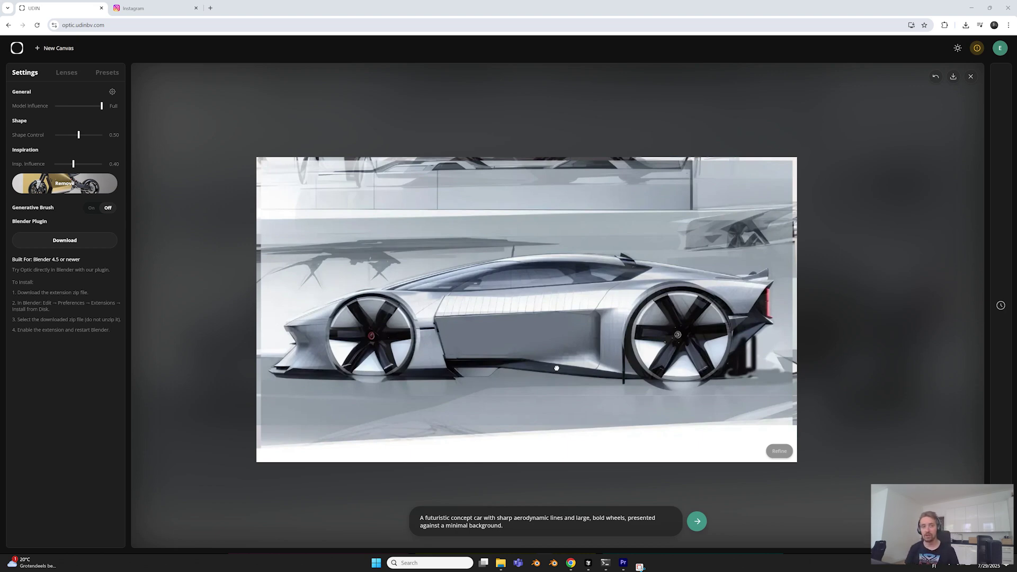
Step: Turn on the Generative Brush with brush size 299 and mask the car's front wheel
{"action": "left_click", "coordinate": [88, 209]}
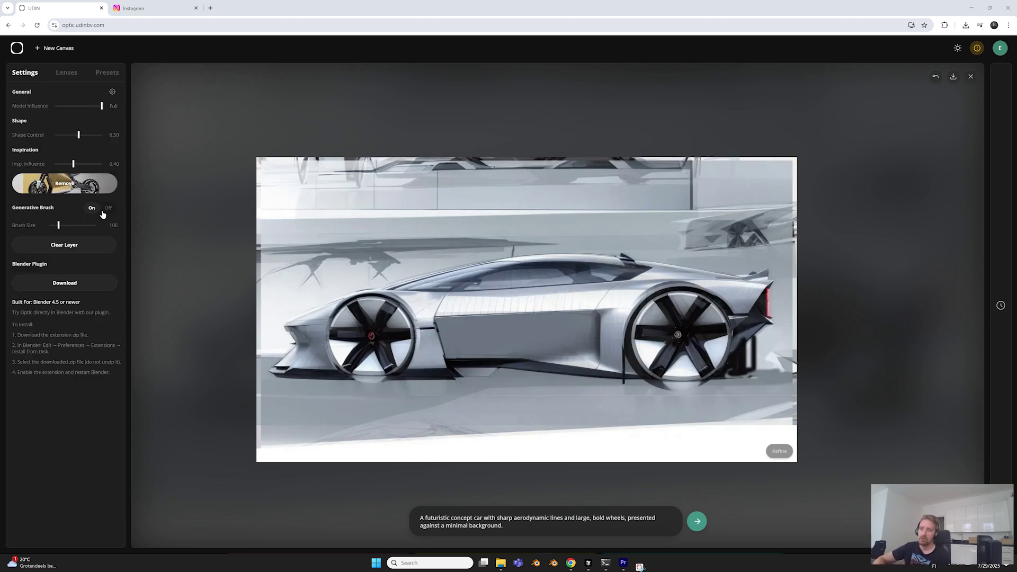
{"action": "left_click", "coordinate": [365, 339]}
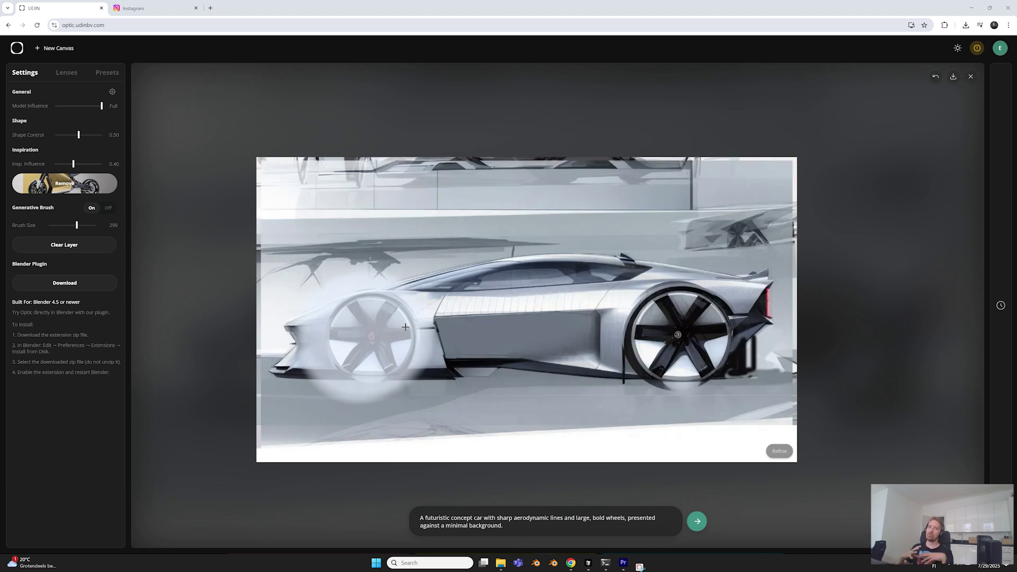
{"action": "mouse_move", "coordinate": [371, 228]}
{"action": "left_mouse_down"}
{"action": "mouse_move", "coordinate": [393, 220]}
{"action": "mouse_move", "coordinate": [423, 303]}
{"action": "mouse_move", "coordinate": [445, 459]}
{"action": "mouse_move", "coordinate": [443, 275]}
{"action": "left_mouse_up"}
{"action": "left_click_drag", "start_coordinate": [327, 241], "coordinate": [313, 201]}
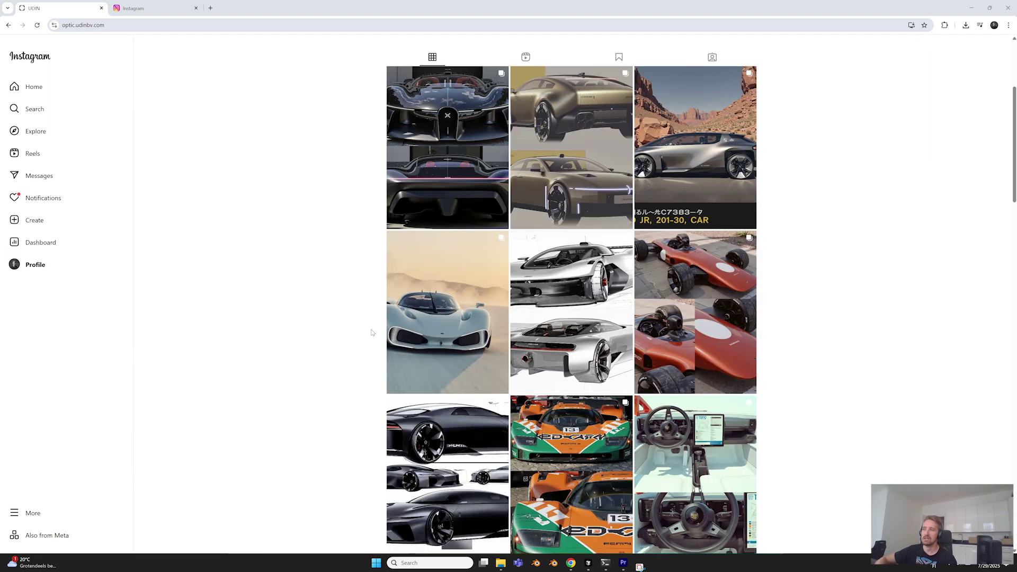
Step: Open the Optic V2 testing post of the white sports car in the desert, view all its carousel images, and close it
{"action": "left_click", "coordinate": [443, 262]}
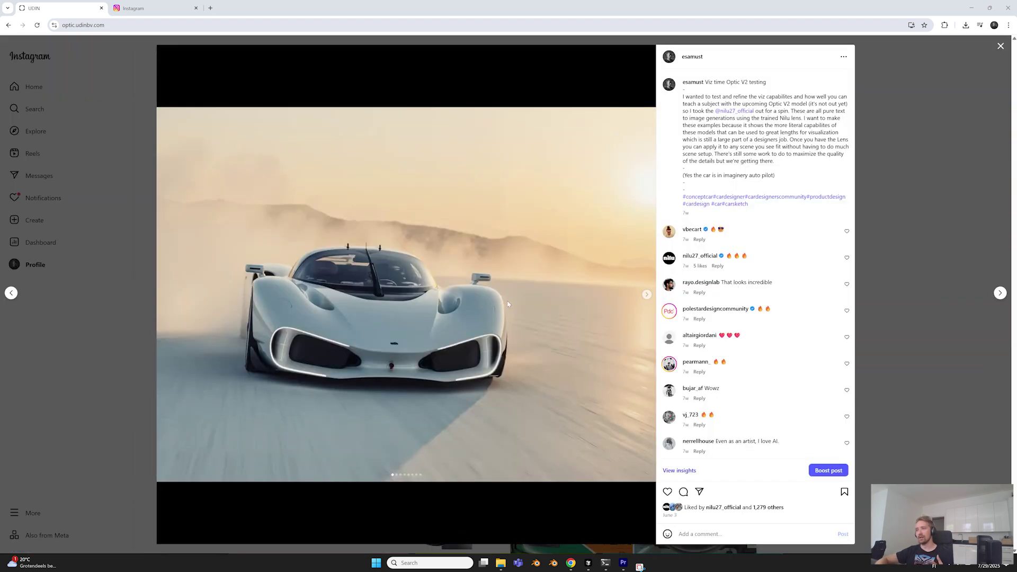
{"action": "left_click", "coordinate": [647, 297]}
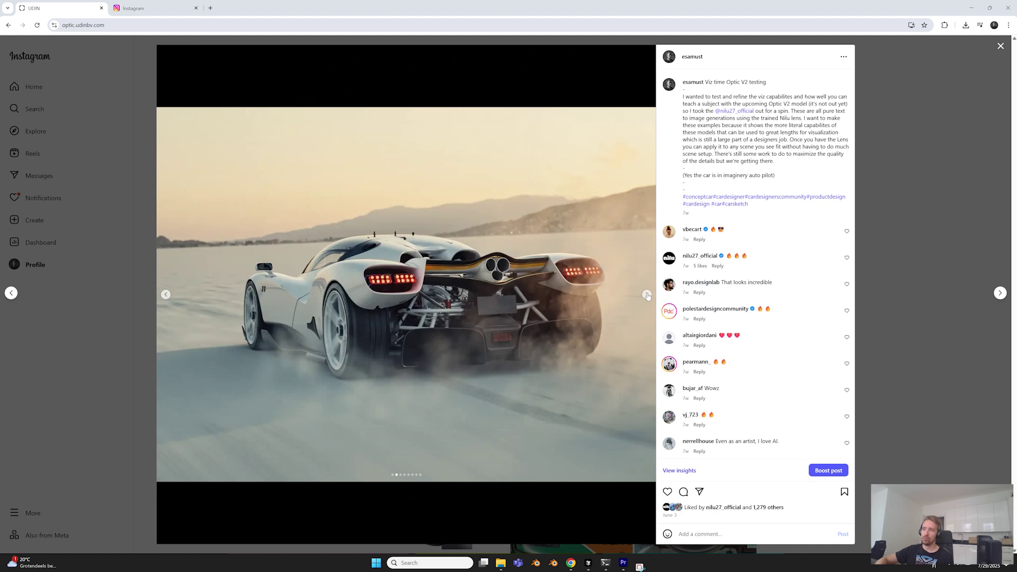
{"action": "left_click", "coordinate": [647, 296]}
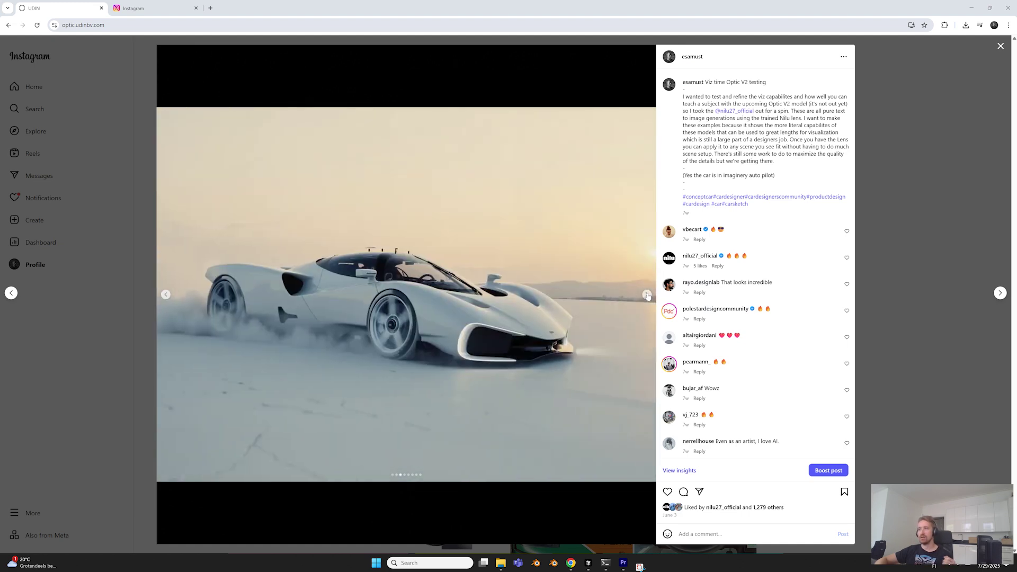
{"action": "left_click", "coordinate": [647, 296]}
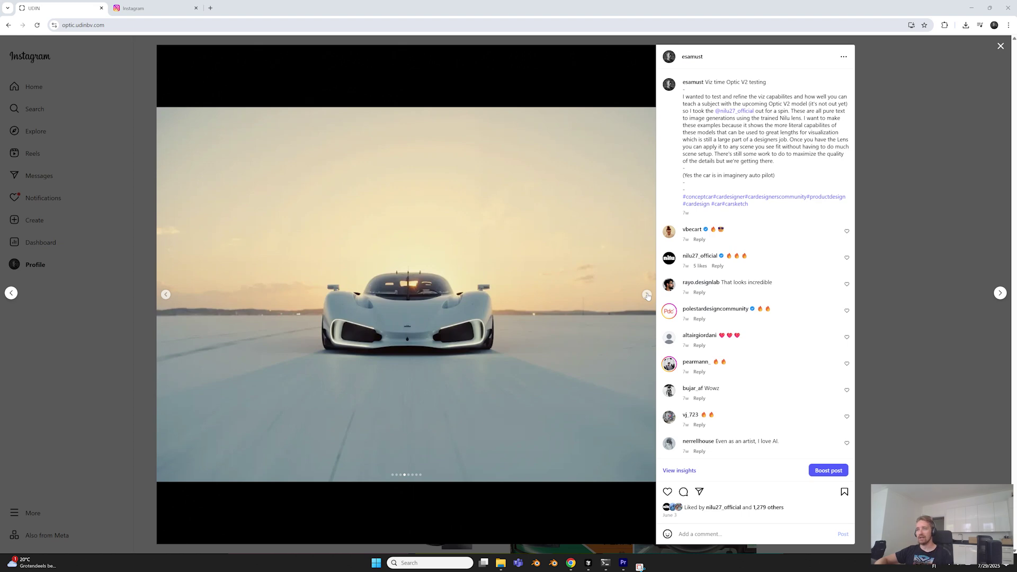
{"action": "left_click", "coordinate": [647, 297]}
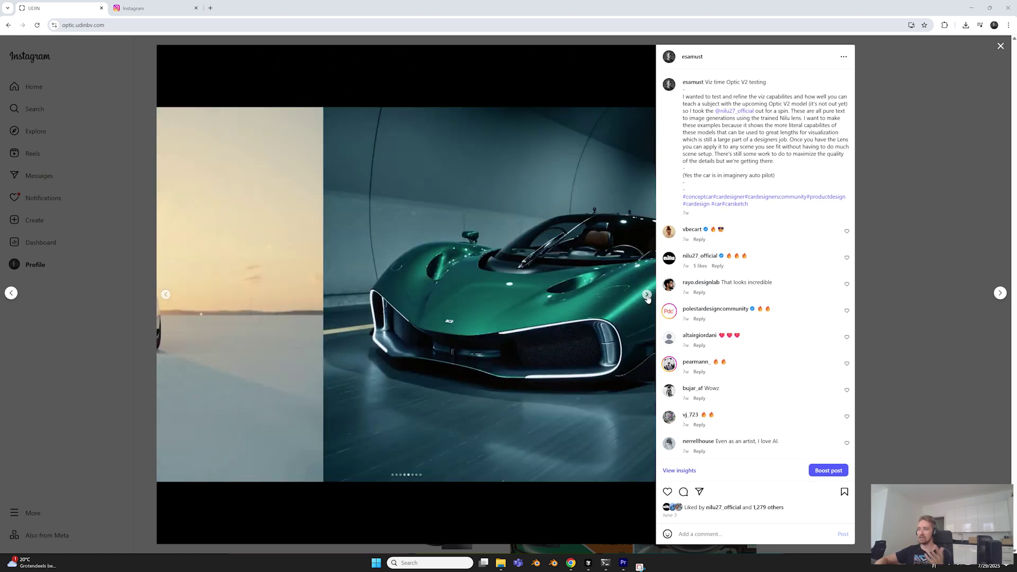
{"action": "left_click", "coordinate": [647, 295]}
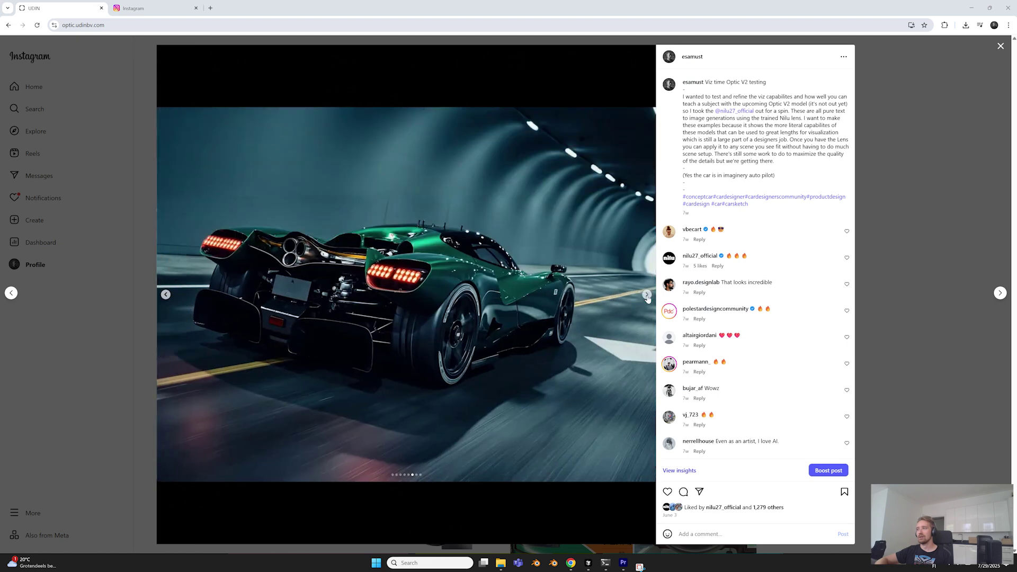
{"action": "left_click", "coordinate": [647, 295]}
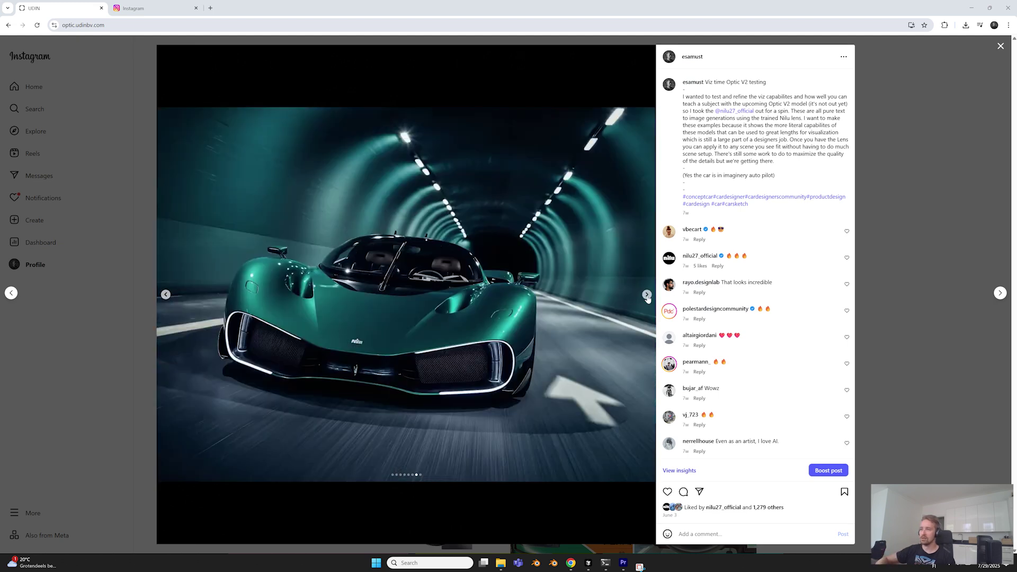
{"action": "left_click", "coordinate": [647, 295]}
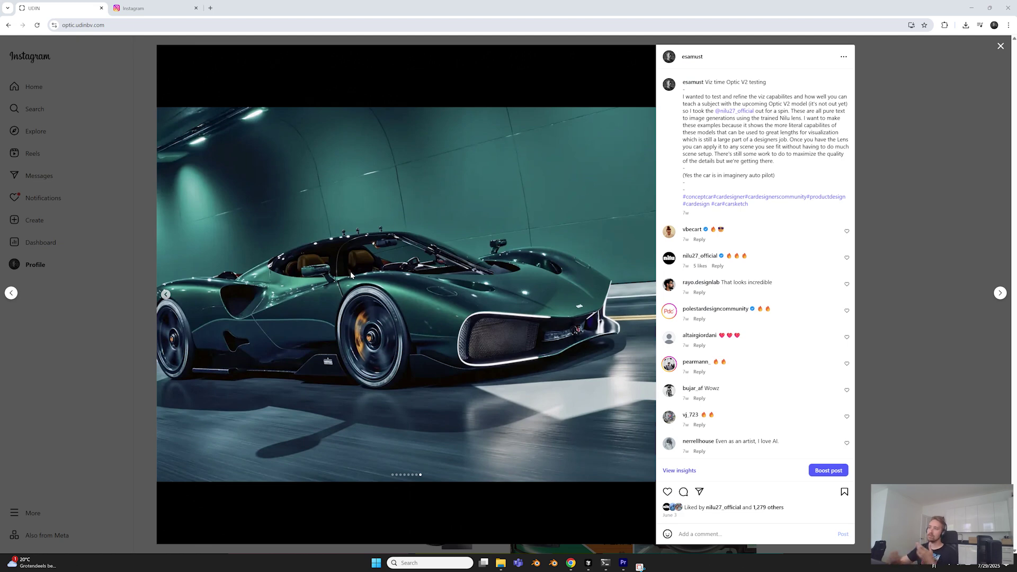
{"action": "left_click", "coordinate": [83, 387]}
Step: View the post with the red and blue alternate universe F1 car, close it, and return to the Optic canvas
{"action": "scroll", "coordinate": [502, 297], "scroll_direction": "down", "scroll_amount": 2}
{"action": "scroll", "coordinate": [566, 347], "scroll_direction": "down", "scroll_amount": 2}
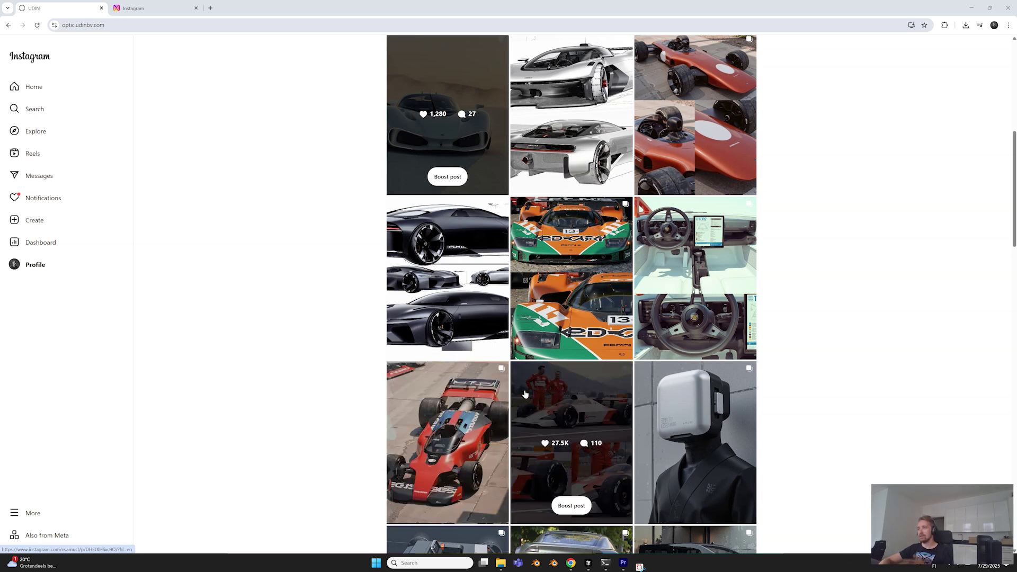
{"action": "left_click", "coordinate": [474, 388]}
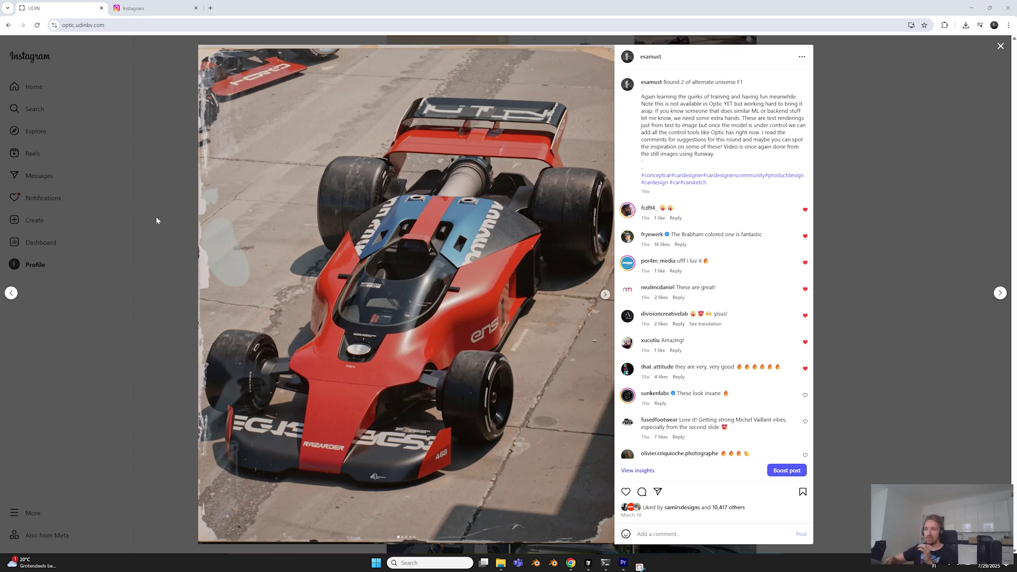
{"action": "left_click", "coordinate": [123, 335]}
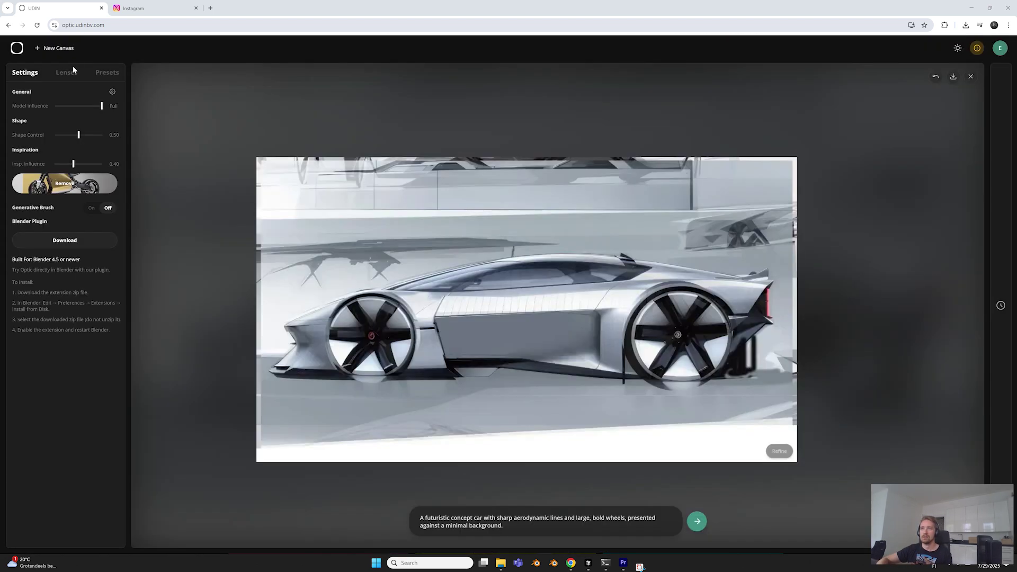
Step: Load the DemoCar lens into the first lens slot and set its strength to 0.60
{"action": "left_click", "coordinate": [66, 72]}
{"action": "left_click", "coordinate": [104, 146]}
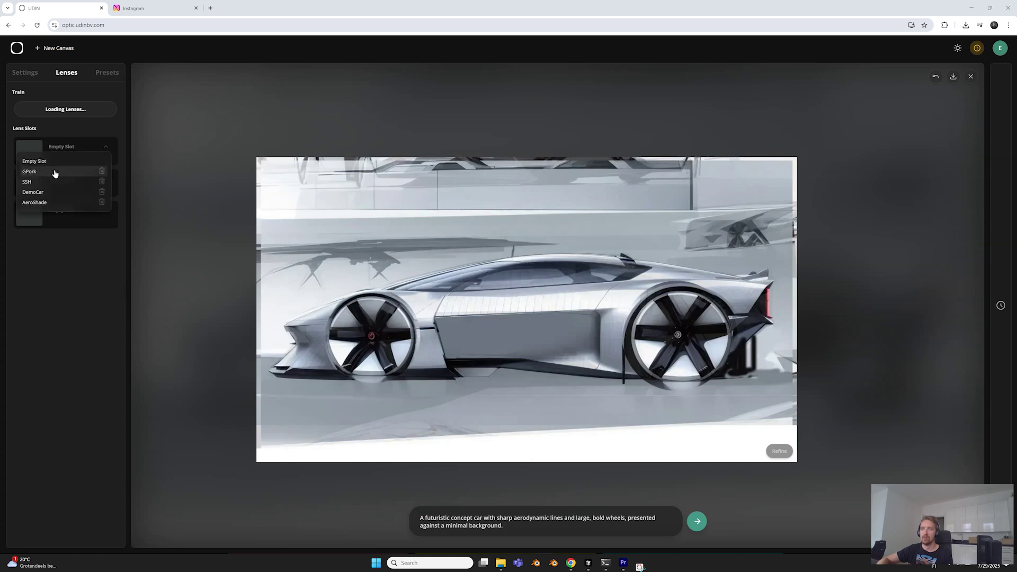
{"action": "left_click", "coordinate": [33, 192]}
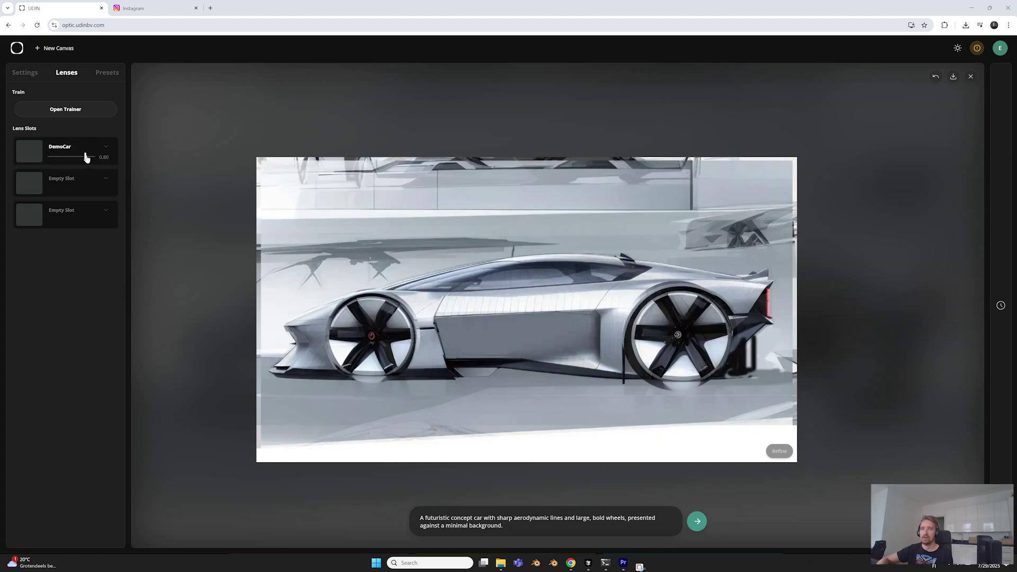
{"action": "left_click_drag", "start_coordinate": [71, 157], "coordinate": [72, 158]}
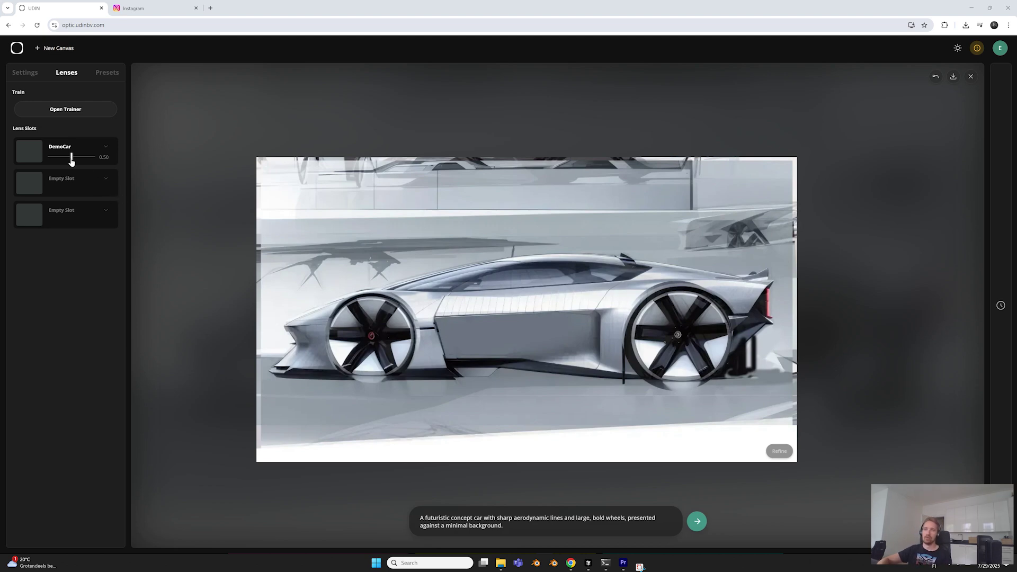
{"action": "left_click_drag", "start_coordinate": [70, 157], "coordinate": [74, 160]}
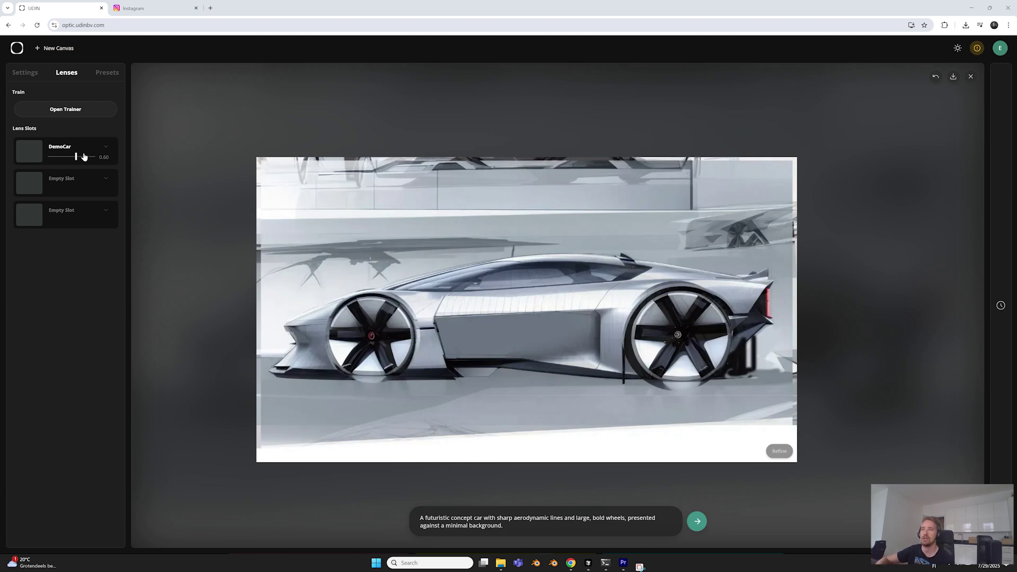
Step: Inspect the lens trainer's setup, switching the training method to Biased and back to General, and close the trainer
{"action": "left_click", "coordinate": [74, 114]}
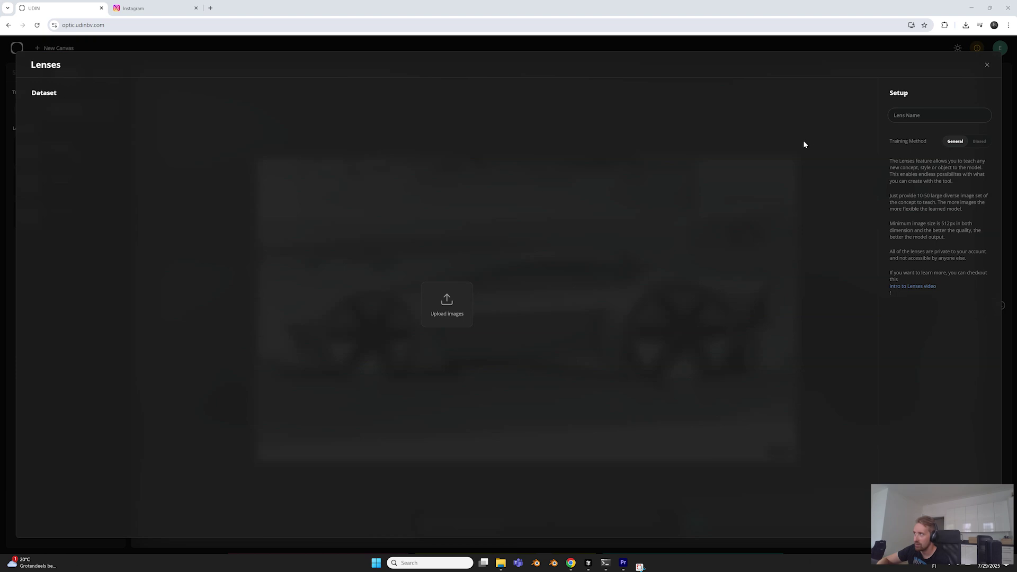
{"action": "left_click", "coordinate": [919, 115]}
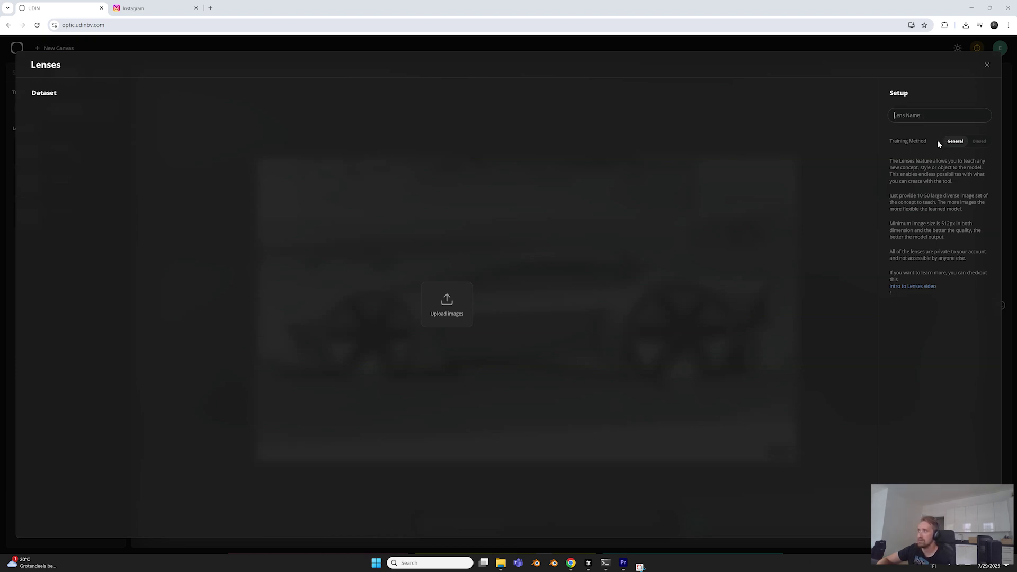
{"action": "left_click", "coordinate": [979, 142]}
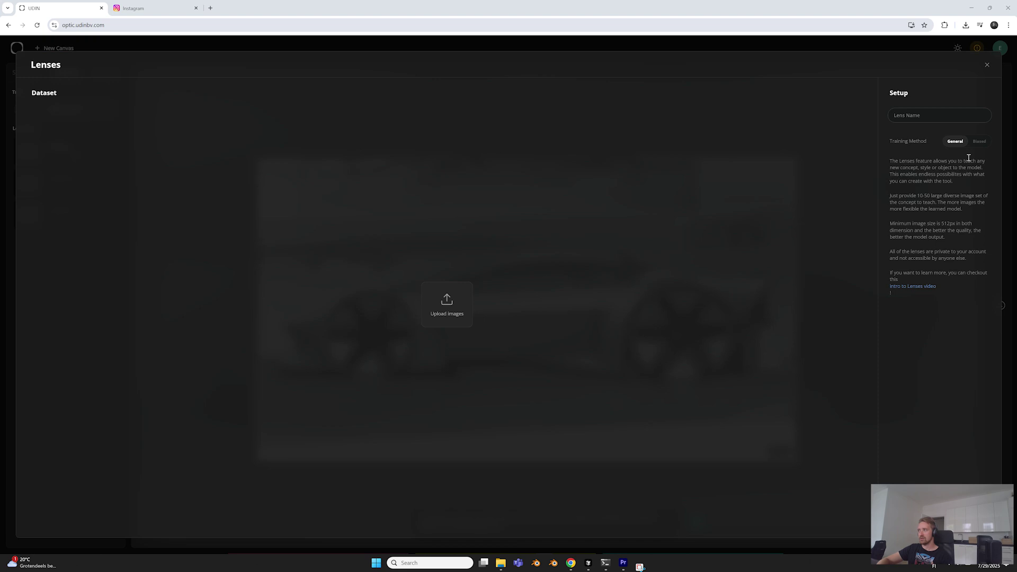
{"action": "left_click", "coordinate": [979, 145]}
{"action": "left_click", "coordinate": [980, 143]}
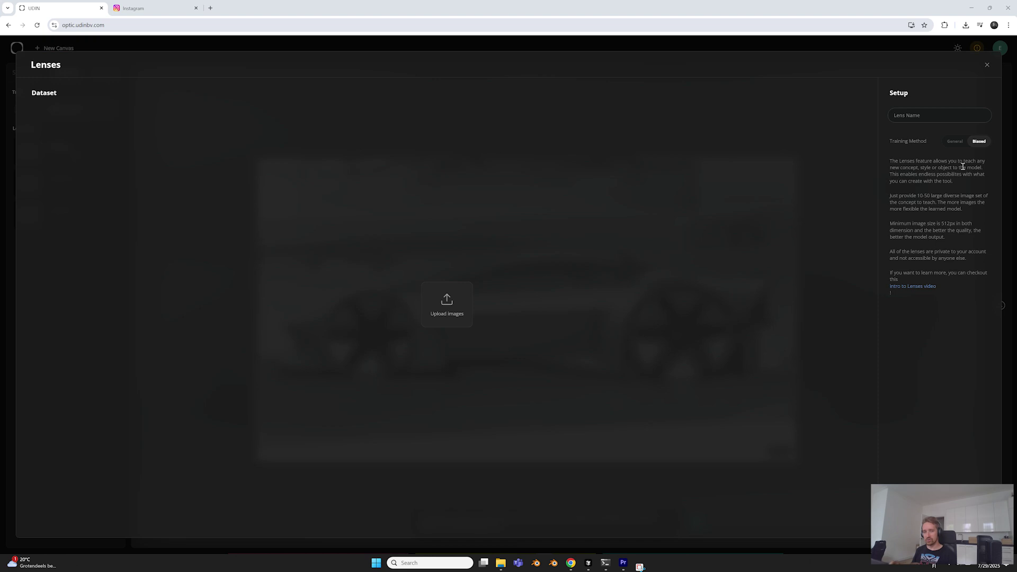
{"action": "left_click", "coordinate": [952, 141]}
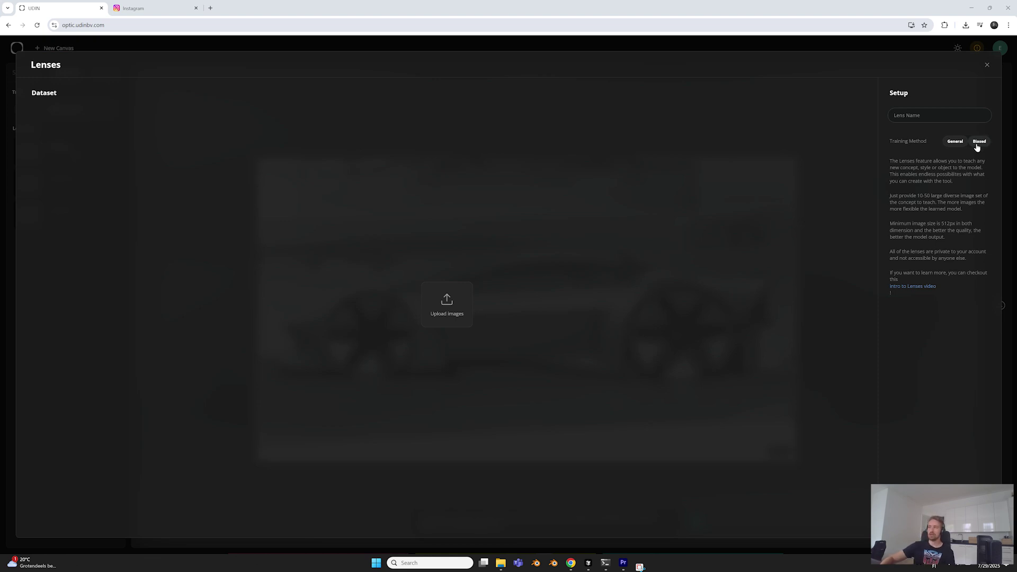
{"action": "left_click", "coordinate": [986, 65]}
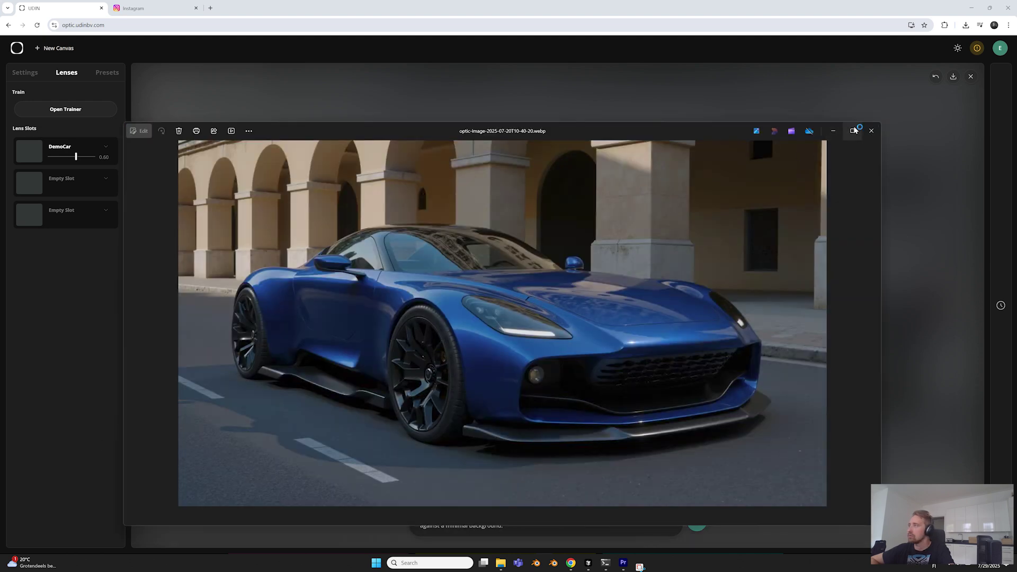
Step: Maximize the blue coupe image optic-image-2025-07-20T10-40-20.webp and examine its headlight, wheels and bodywork up close
{"action": "left_click", "coordinate": [854, 130]}
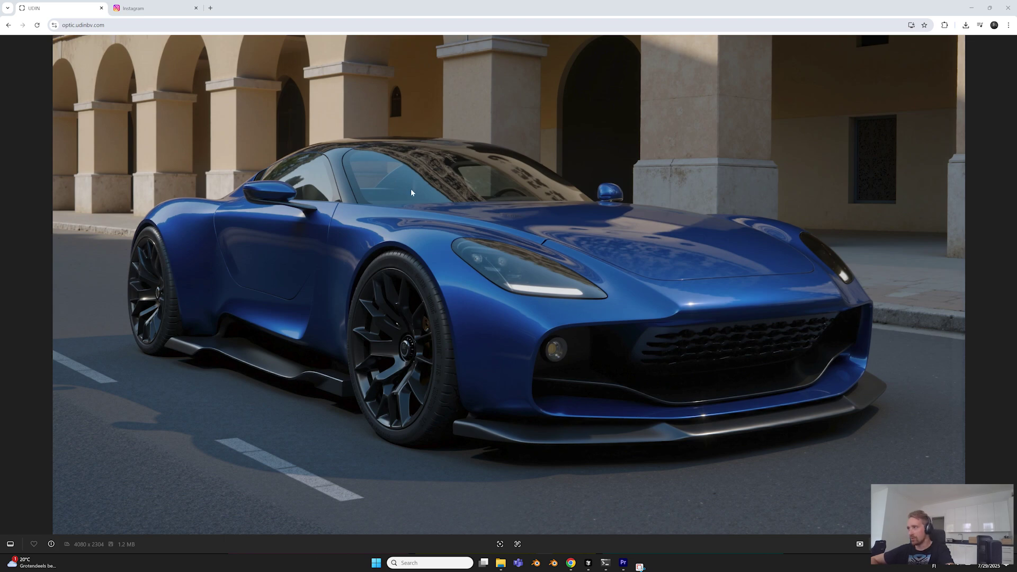
{"action": "scroll", "coordinate": [430, 291], "scroll_direction": "up", "scroll_amount": 3}
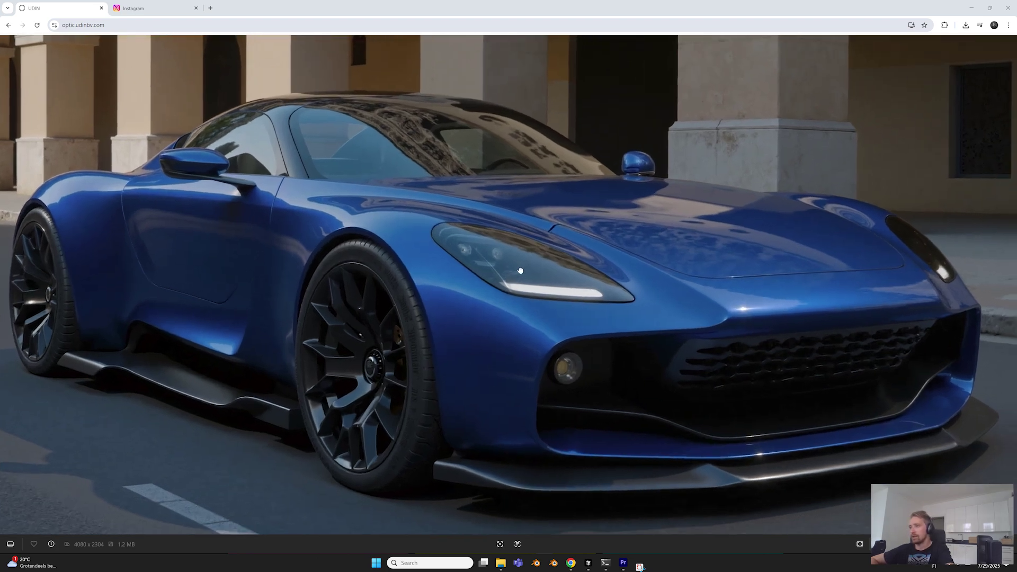
{"action": "scroll", "coordinate": [476, 278], "scroll_direction": "up", "scroll_amount": 2}
{"action": "scroll", "coordinate": [603, 251], "scroll_direction": "up", "scroll_amount": 2}
{"action": "scroll", "coordinate": [519, 244], "scroll_direction": "down", "scroll_amount": 2}
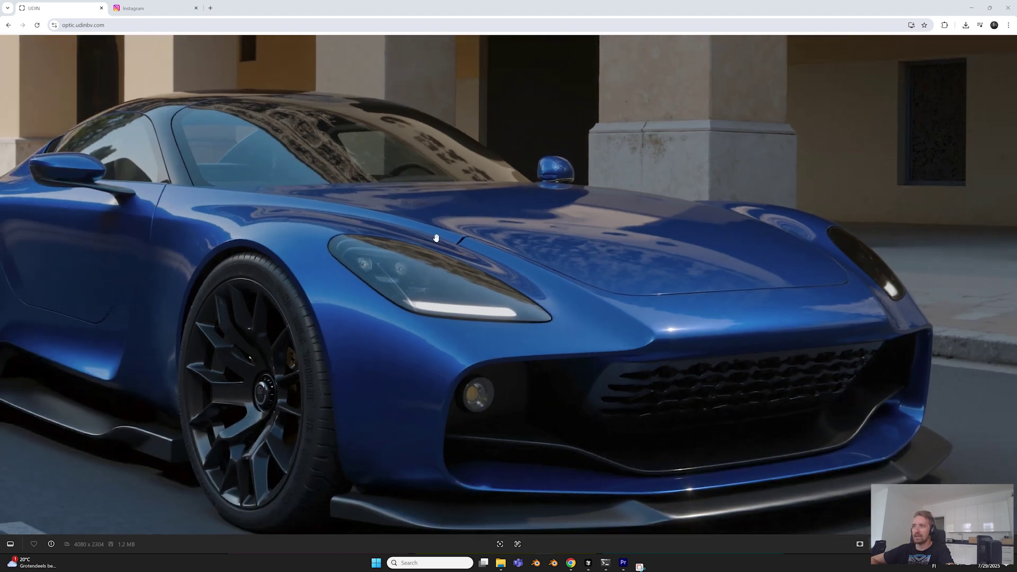
{"action": "scroll", "coordinate": [339, 227], "scroll_direction": "down", "scroll_amount": 1}
{"action": "left_click_drag", "start_coordinate": [365, 235], "coordinate": [442, 233]}
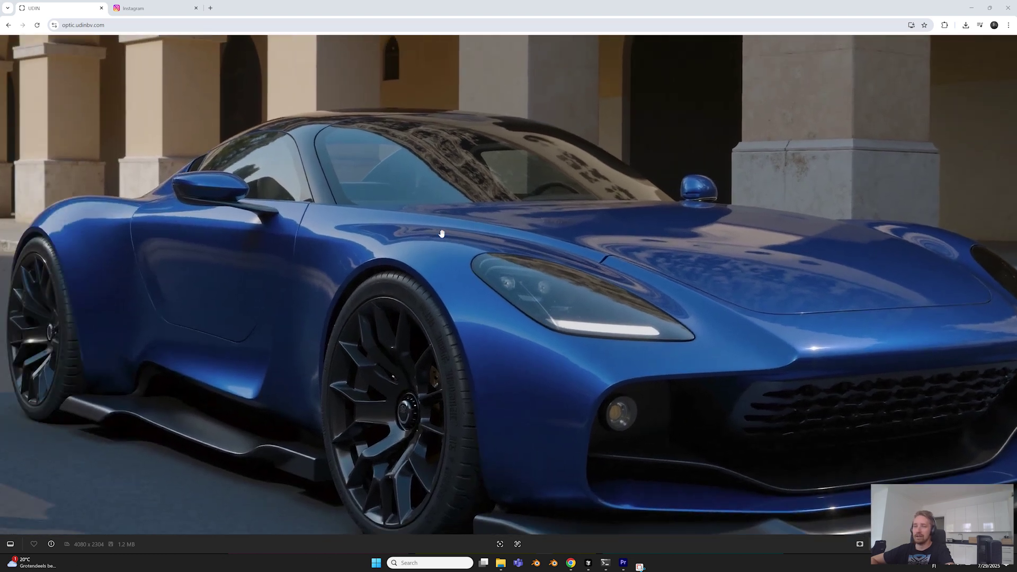
{"action": "scroll", "coordinate": [437, 239], "scroll_direction": "down", "scroll_amount": 2}
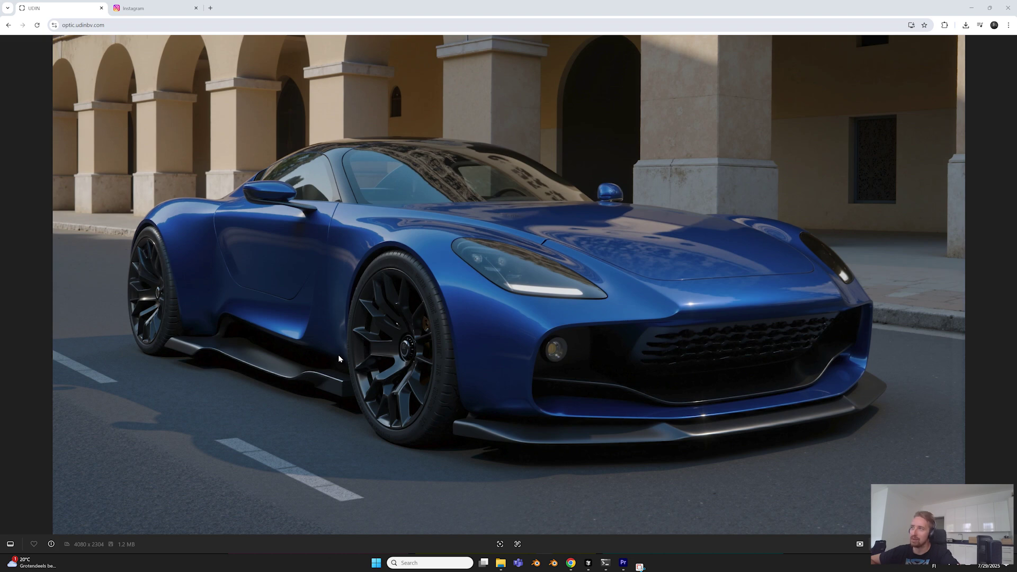
Step: View the blue coupe on the wet street and the vintage-style blue car, examining the latter's rear end up close
{"action": "left_click", "coordinate": [18, 271]}
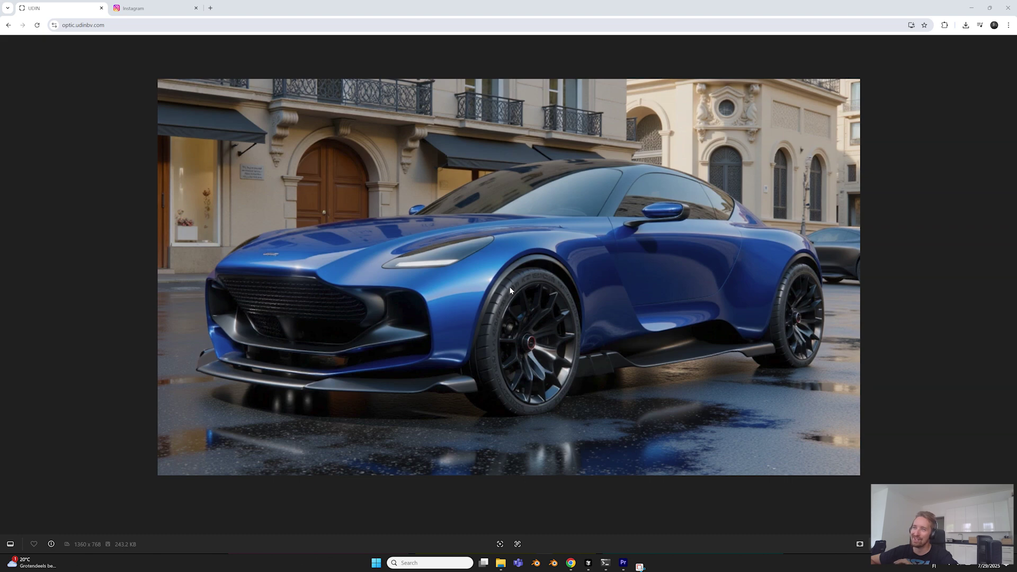
{"action": "scroll", "coordinate": [506, 290], "scroll_direction": "down", "scroll_amount": 2}
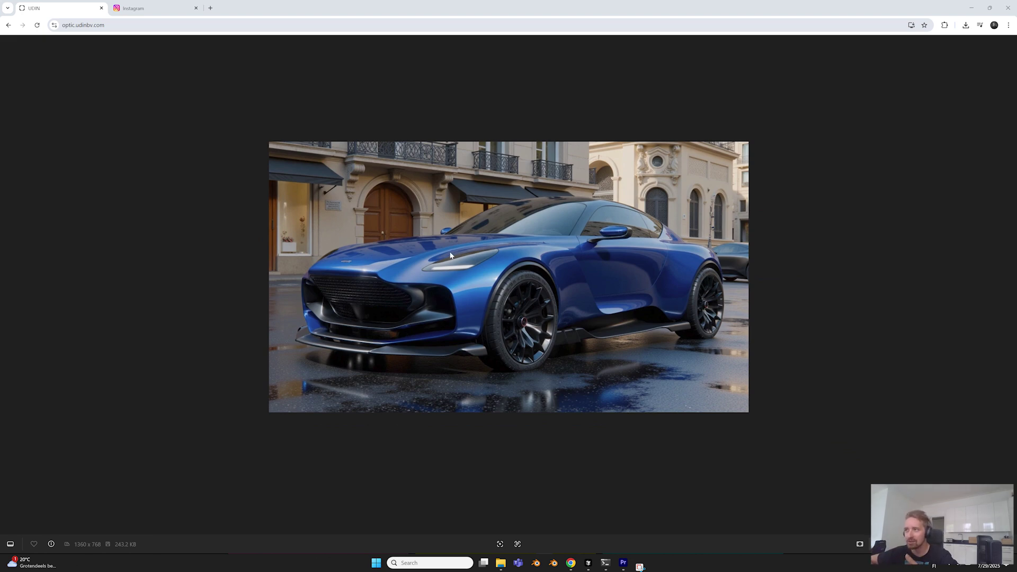
{"action": "left_click", "coordinate": [11, 272]}
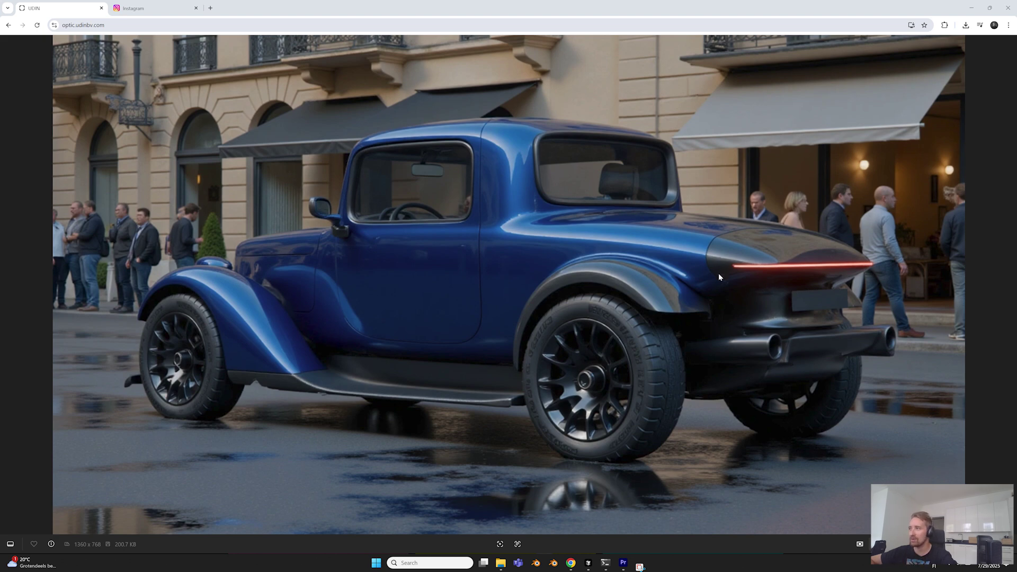
{"action": "scroll", "coordinate": [727, 311], "scroll_direction": "up", "scroll_amount": 3}
{"action": "left_click_drag", "start_coordinate": [722, 304], "coordinate": [629, 233]}
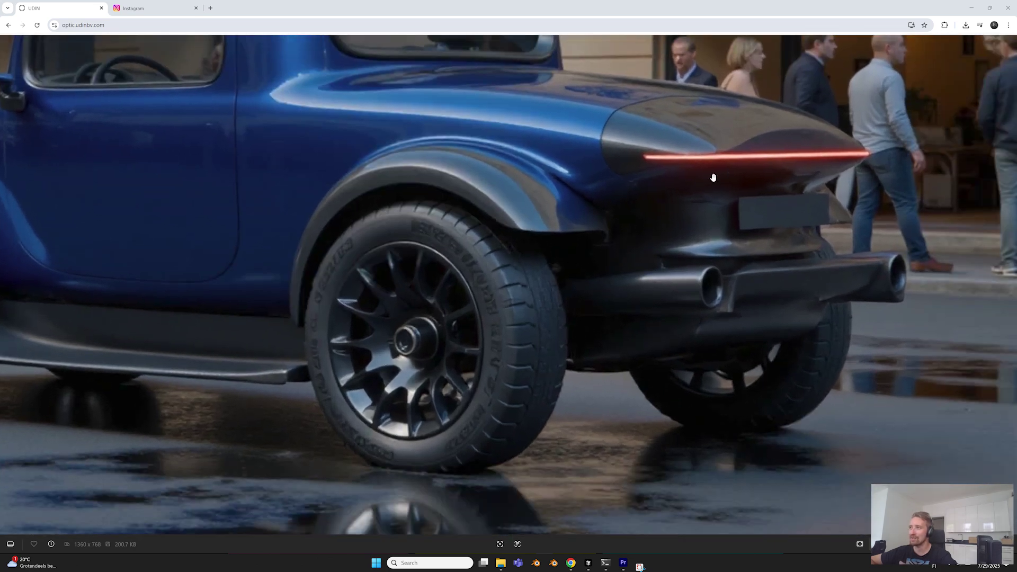
{"action": "scroll", "coordinate": [712, 176], "scroll_direction": "down", "scroll_amount": 3}
{"action": "scroll", "coordinate": [486, 186], "scroll_direction": "down", "scroll_amount": 2}
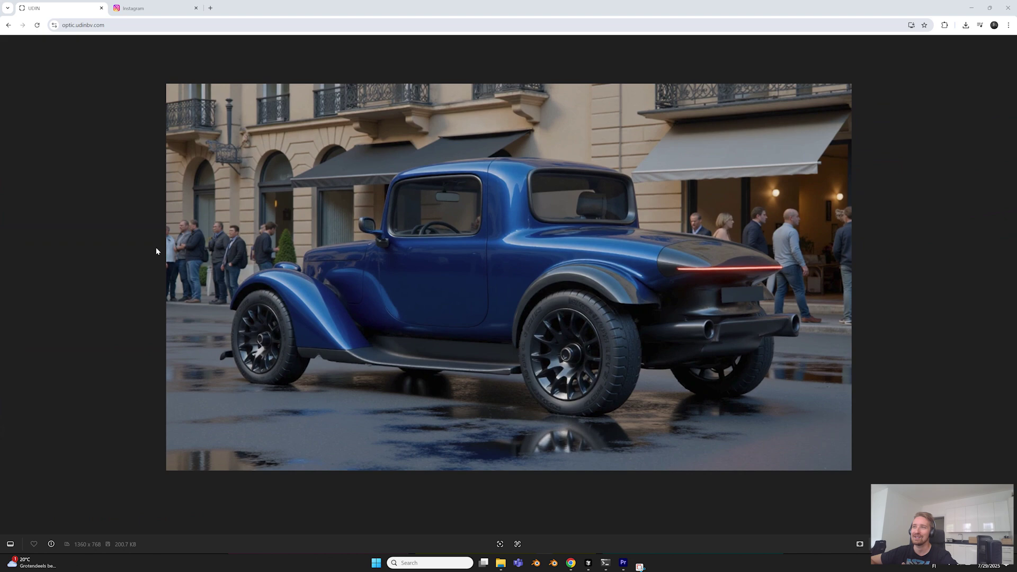
Step: Examine the blue open-wheel car with the bubble canopy and close the image viewer
{"action": "left_click", "coordinate": [10, 278]}
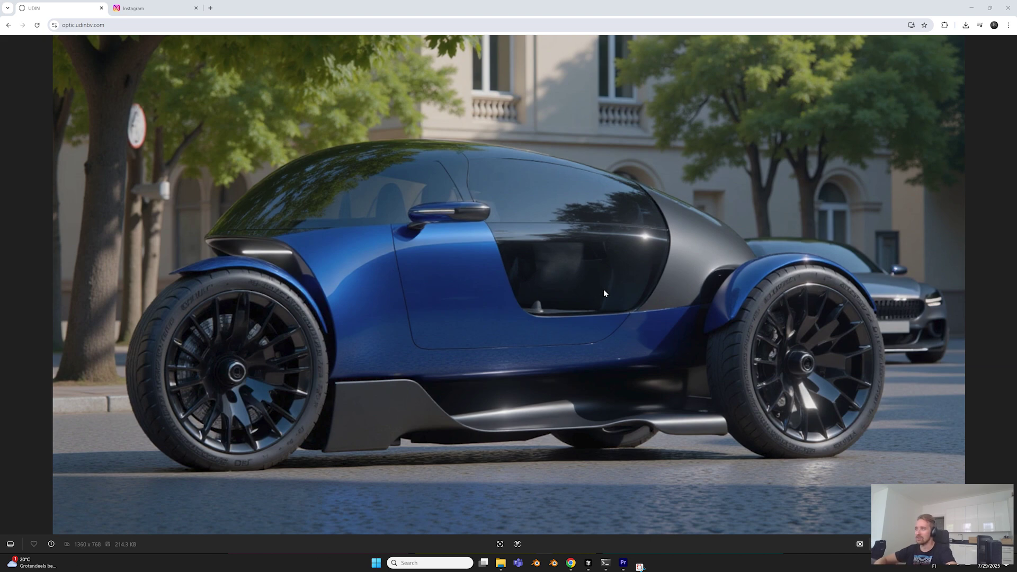
{"action": "scroll", "coordinate": [414, 318], "scroll_direction": "up", "scroll_amount": 3}
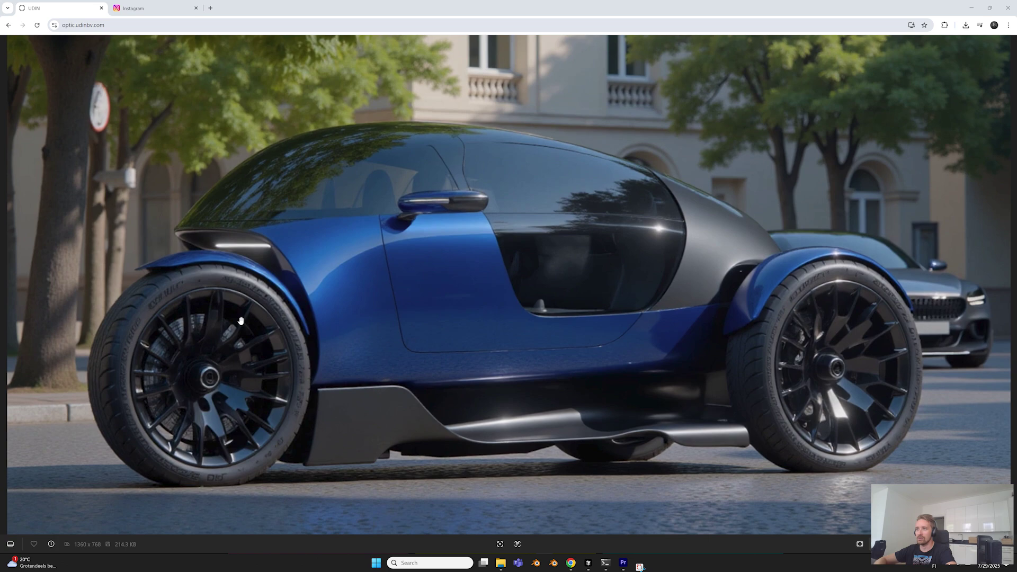
{"action": "scroll", "coordinate": [681, 172], "scroll_direction": "down", "scroll_amount": 5}
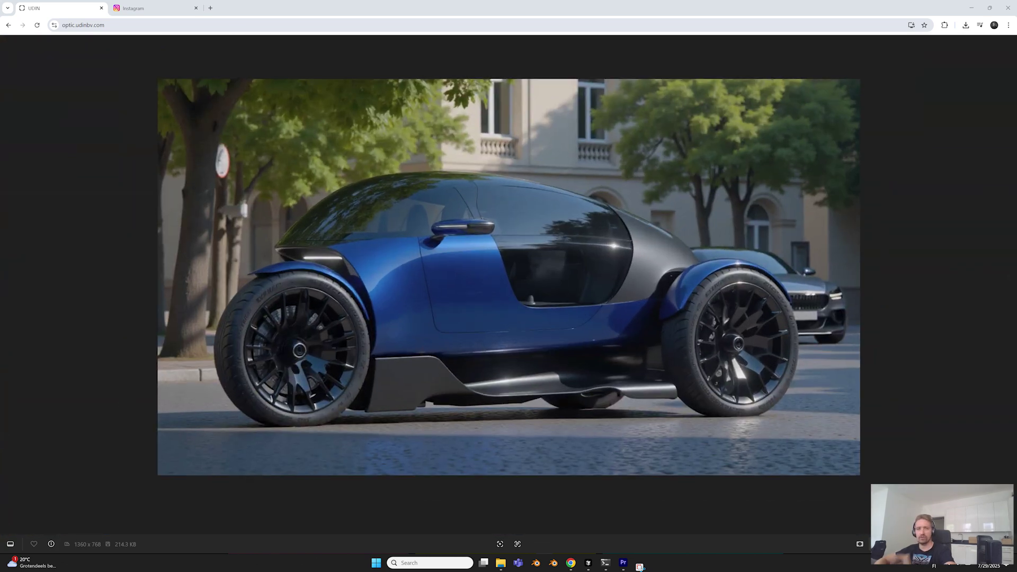
{"action": "key", "text": "Escape"}
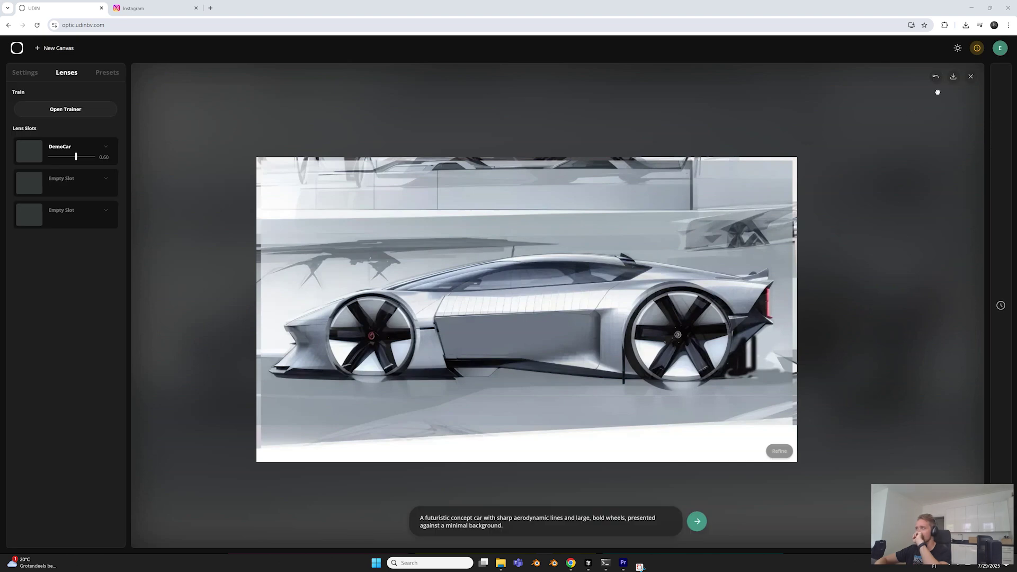
Step: Clear the canvas and generate an image from the prompt "A purple car parked in a parking garage" with the DemoCar lens at 0.80
{"action": "left_click", "coordinate": [970, 76]}
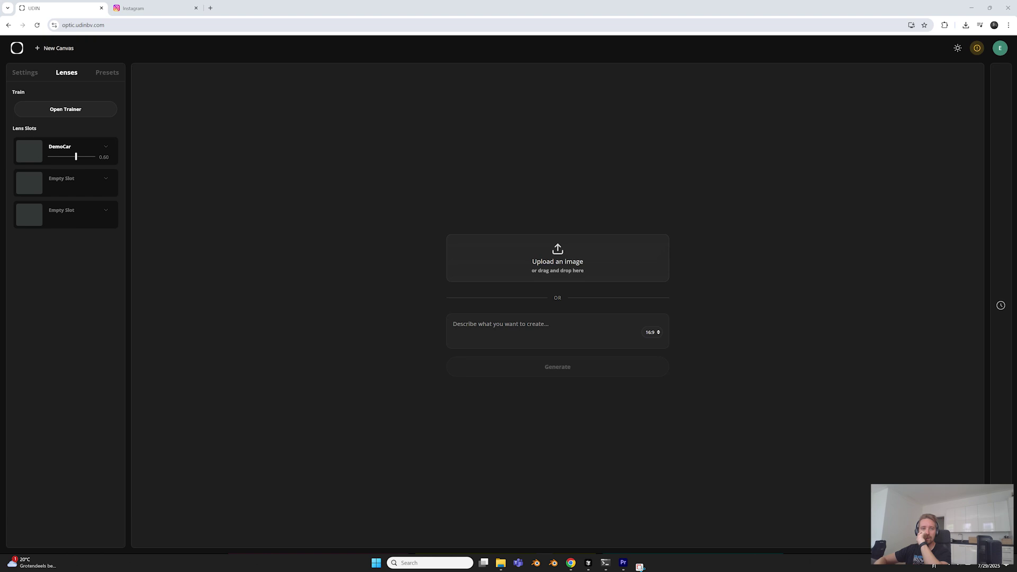
{"action": "left_click_drag", "start_coordinate": [78, 156], "coordinate": [85, 158]}
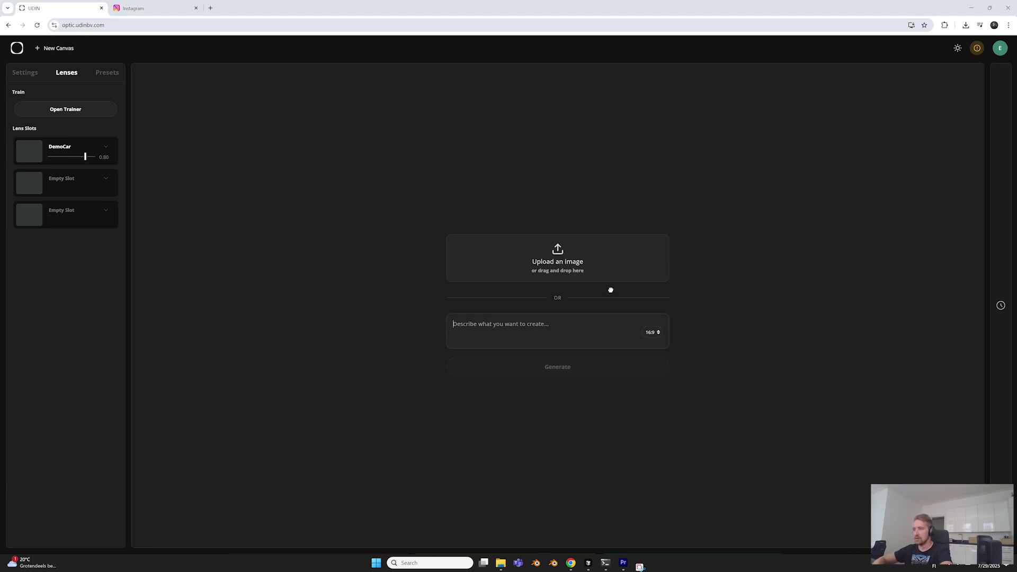
{"action": "type", "text": "A purple car "}
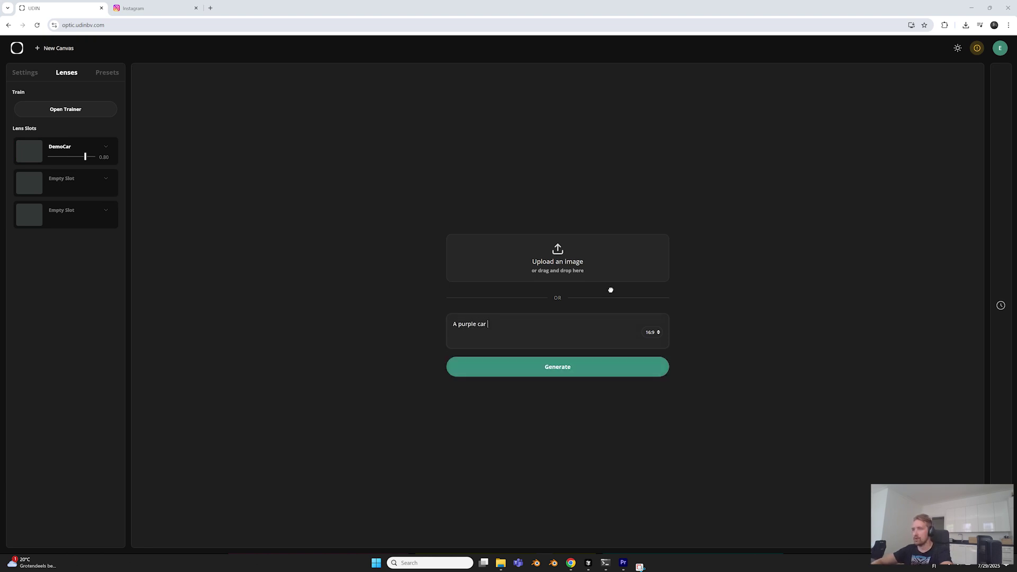
{"action": "type", "text": "parked i"}
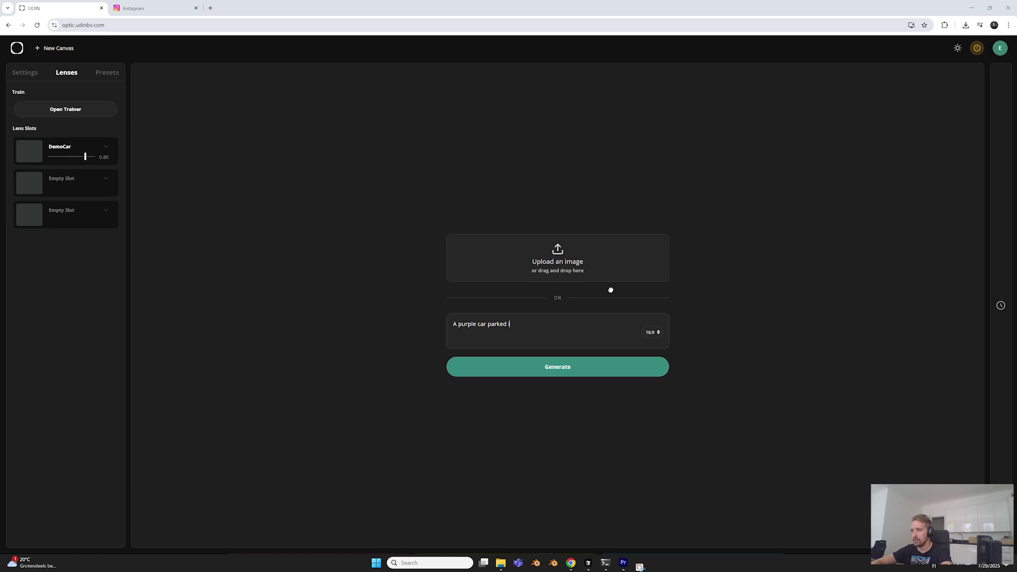
{"action": "type", "text": "n a parking garage"}
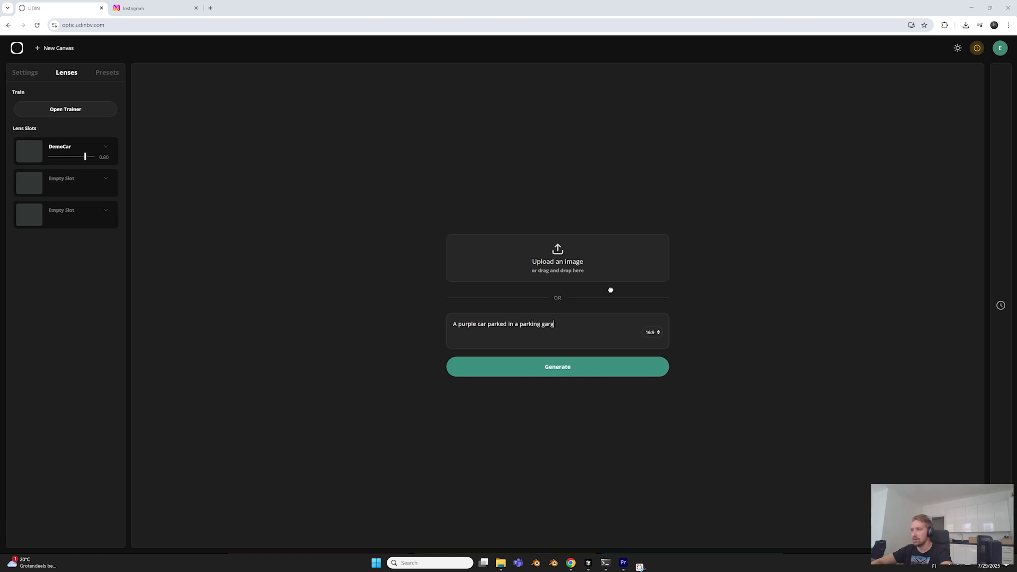
{"action": "left_click", "coordinate": [555, 367]}
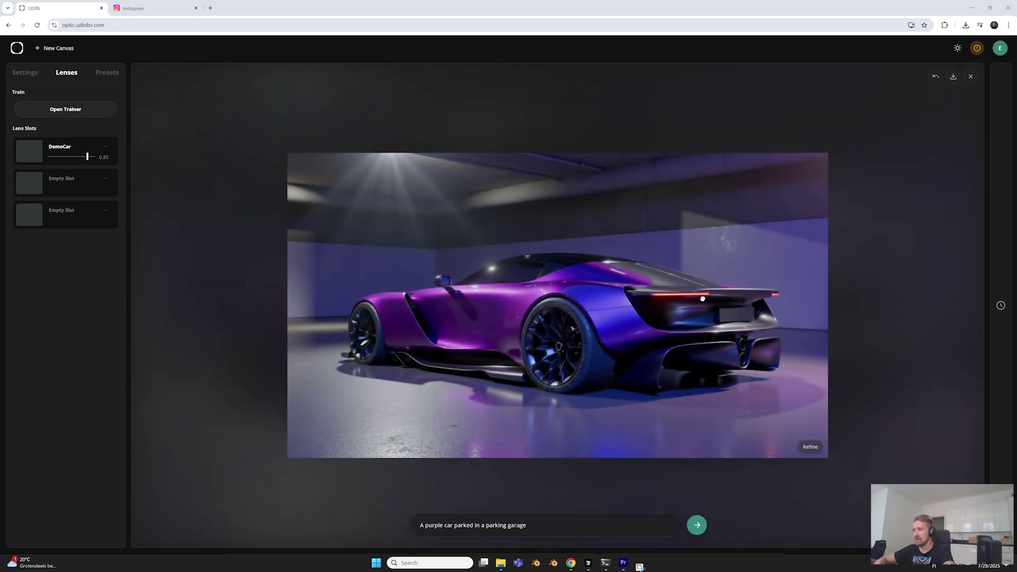
Step: Examine the purple car's rear end and wheels at different magnifications
{"action": "scroll", "coordinate": [464, 321], "scroll_direction": "down", "scroll_amount": 3}
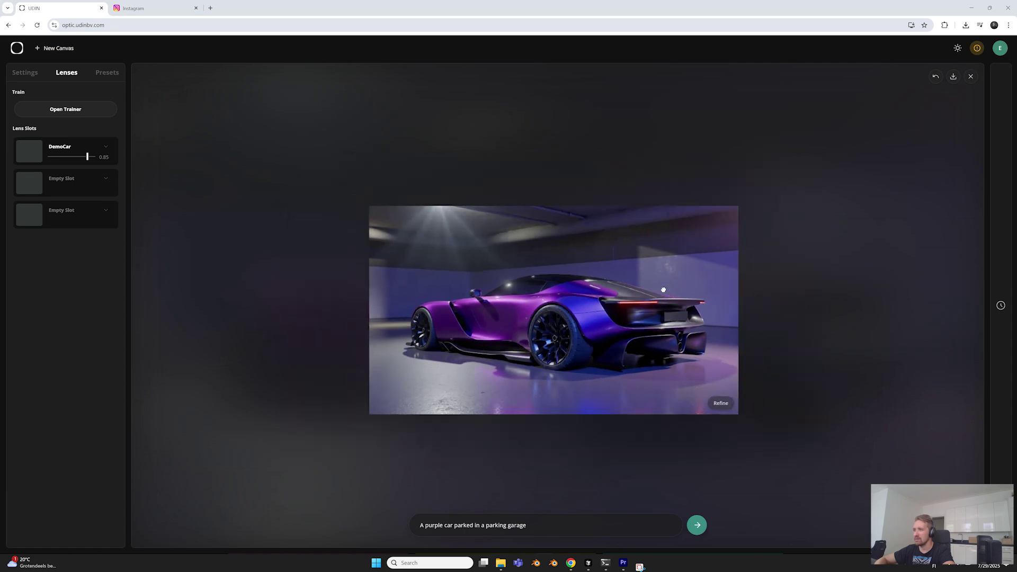
{"action": "scroll", "coordinate": [537, 312], "scroll_direction": "up", "scroll_amount": 3}
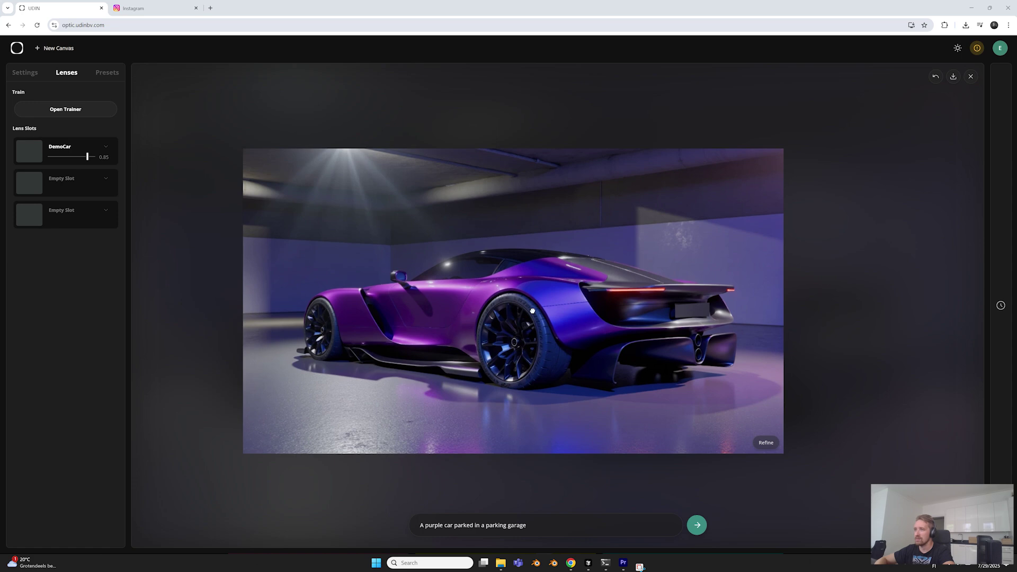
{"action": "scroll", "coordinate": [532, 311], "scroll_direction": "up", "scroll_amount": 1}
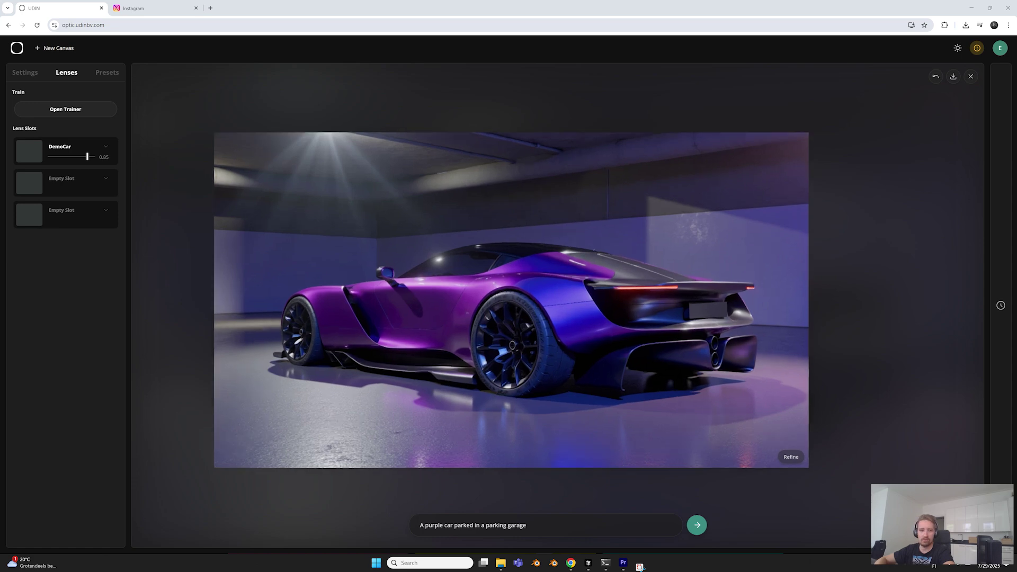
Step: Load the yellow concept car image onto the canvas and generate a restyled version with Shape Control at 0.30
{"action": "left_click_drag", "start_coordinate": [305, 429], "coordinate": [419, 357]}
{"action": "scroll", "coordinate": [698, 313], "scroll_direction": "up", "scroll_amount": 2}
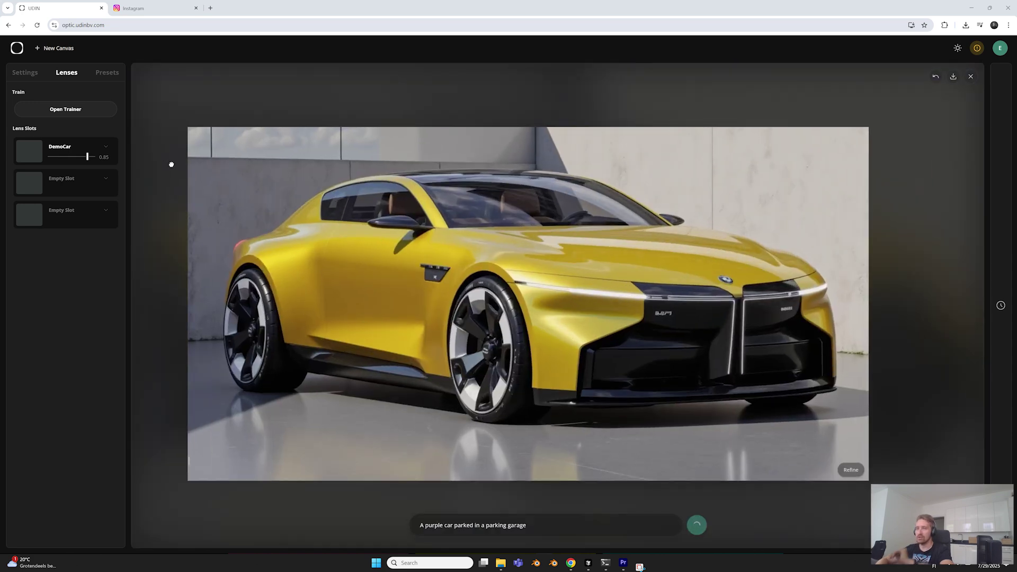
{"action": "left_click", "coordinate": [28, 76]}
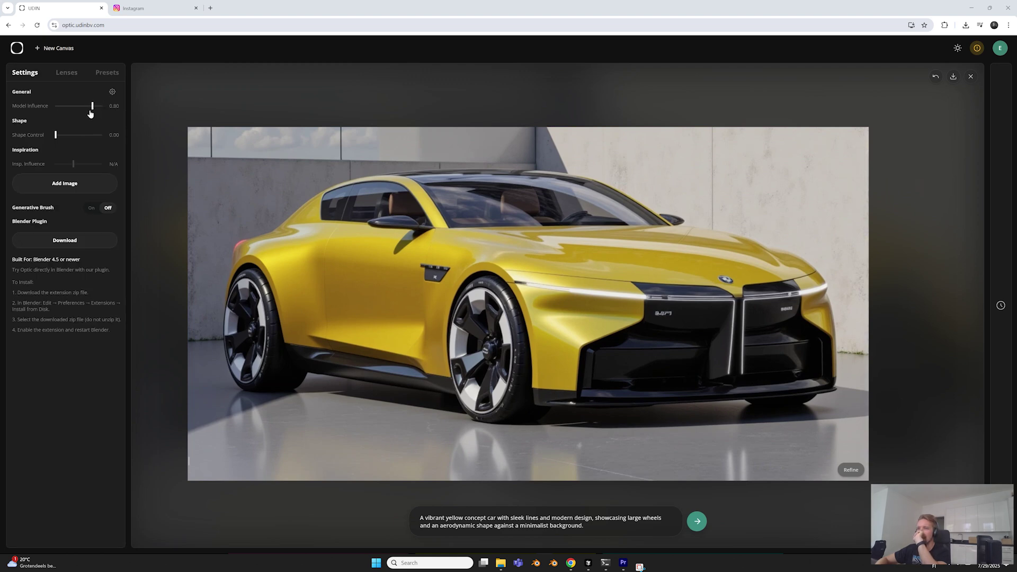
{"action": "left_click_drag", "start_coordinate": [61, 137], "coordinate": [69, 136]}
{"action": "left_click", "coordinate": [697, 521]}
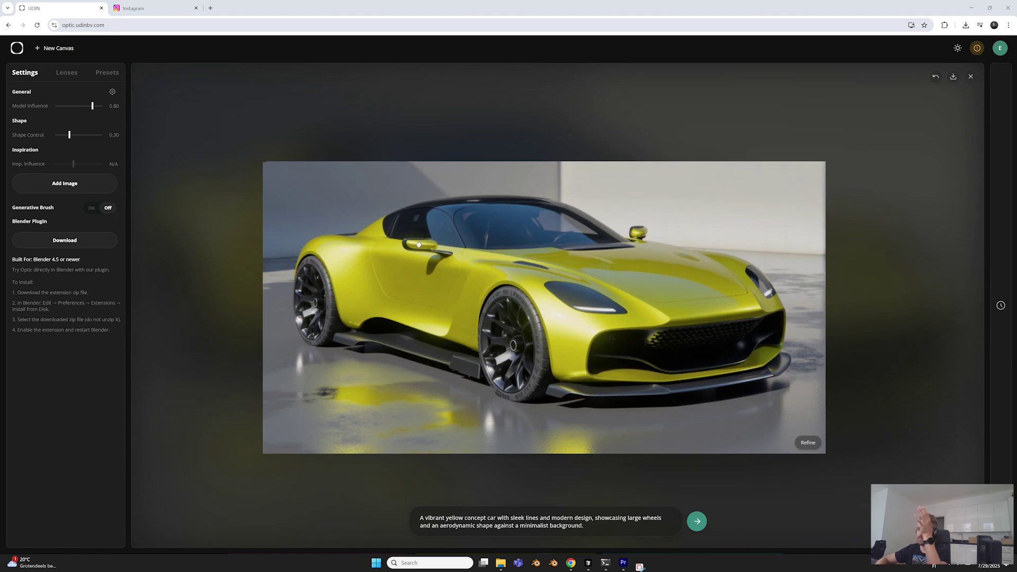
Step: Undo the restyled result and regenerate the yellow car with Shape Control 0.55, Model Influence 0.70 and the DemoCar lens at 0.70
{"action": "left_click", "coordinate": [936, 77]}
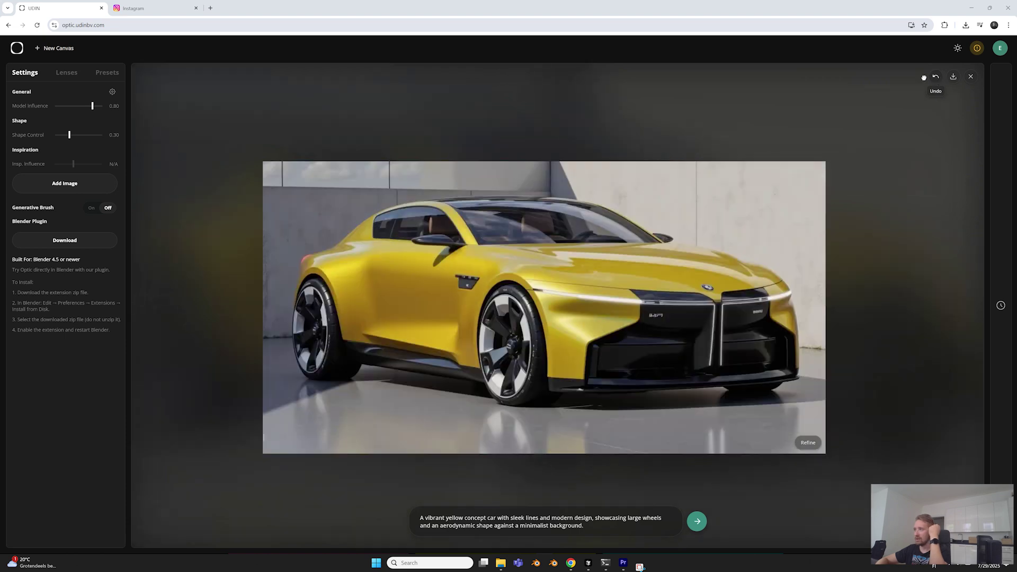
{"action": "left_click_drag", "start_coordinate": [70, 135], "coordinate": [83, 137]}
{"action": "left_click", "coordinate": [66, 73]}
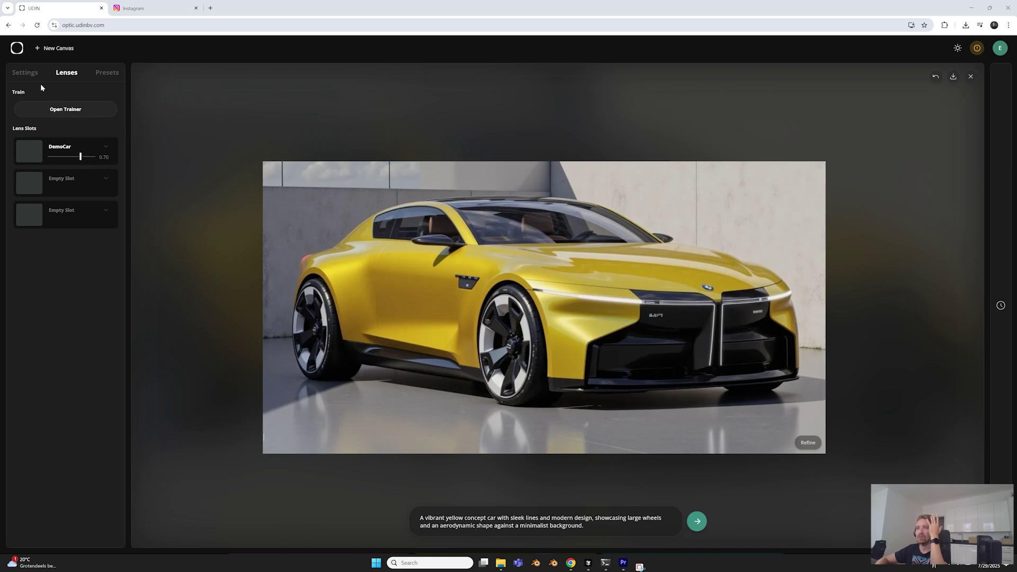
{"action": "left_click", "coordinate": [27, 74]}
{"action": "left_click_drag", "start_coordinate": [83, 137], "coordinate": [81, 137]}
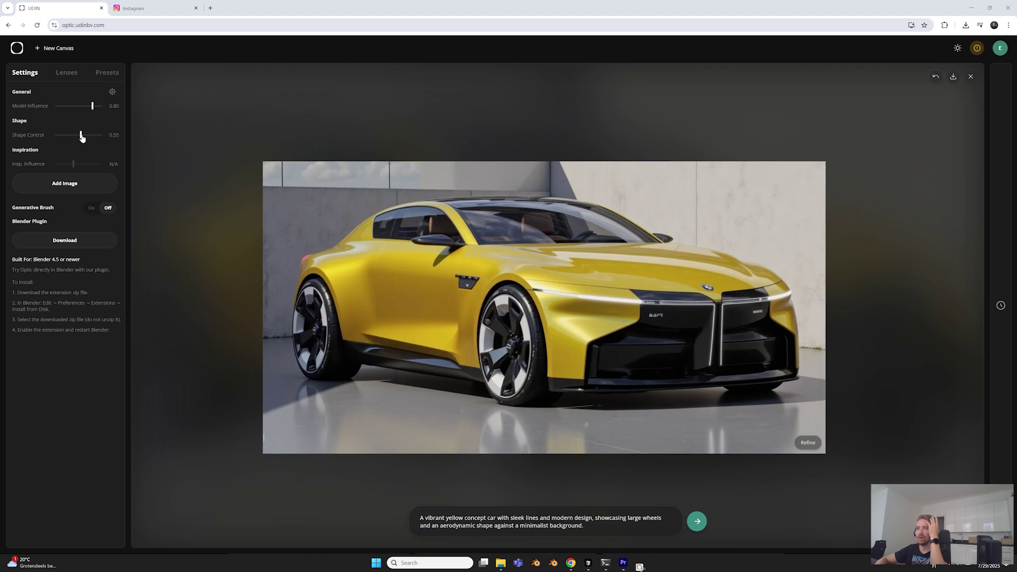
{"action": "left_click_drag", "start_coordinate": [91, 105], "coordinate": [89, 106]}
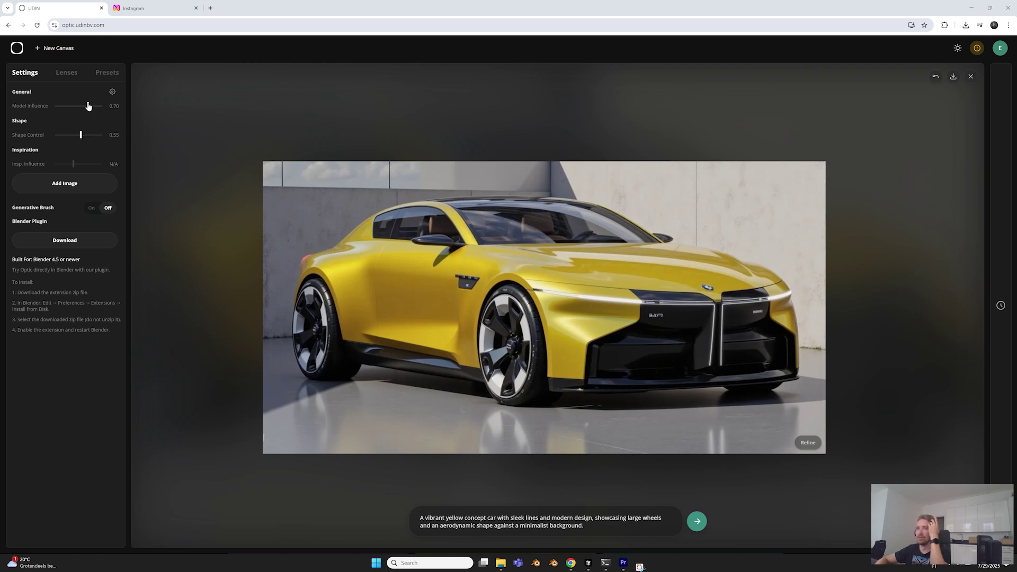
{"action": "left_click", "coordinate": [697, 521]}
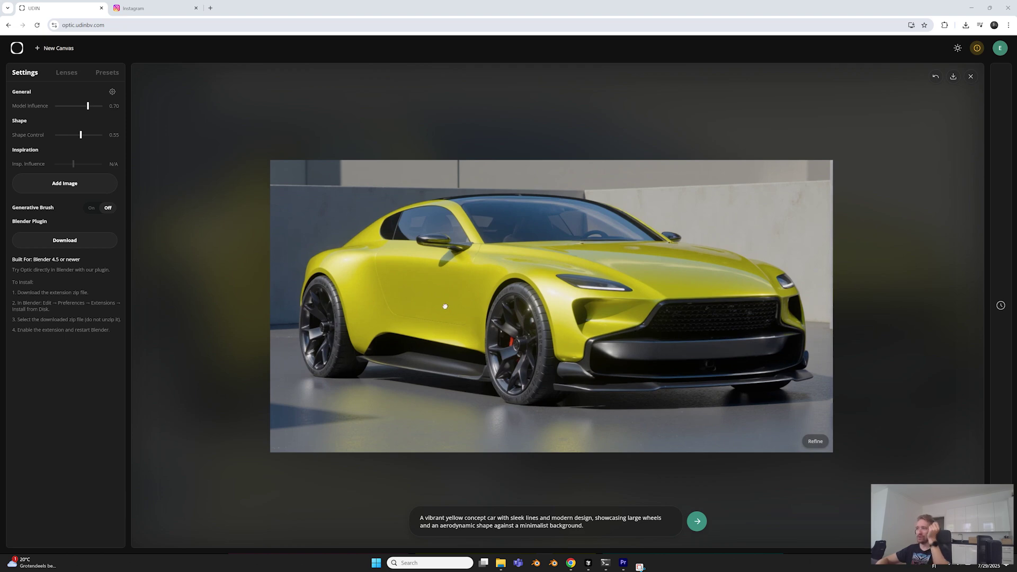
Step: Examine the regenerated yellow car, compare it with the uploaded original through the generation history, and reopen the purple car image
{"action": "scroll", "coordinate": [603, 292], "scroll_direction": "up", "scroll_amount": 4}
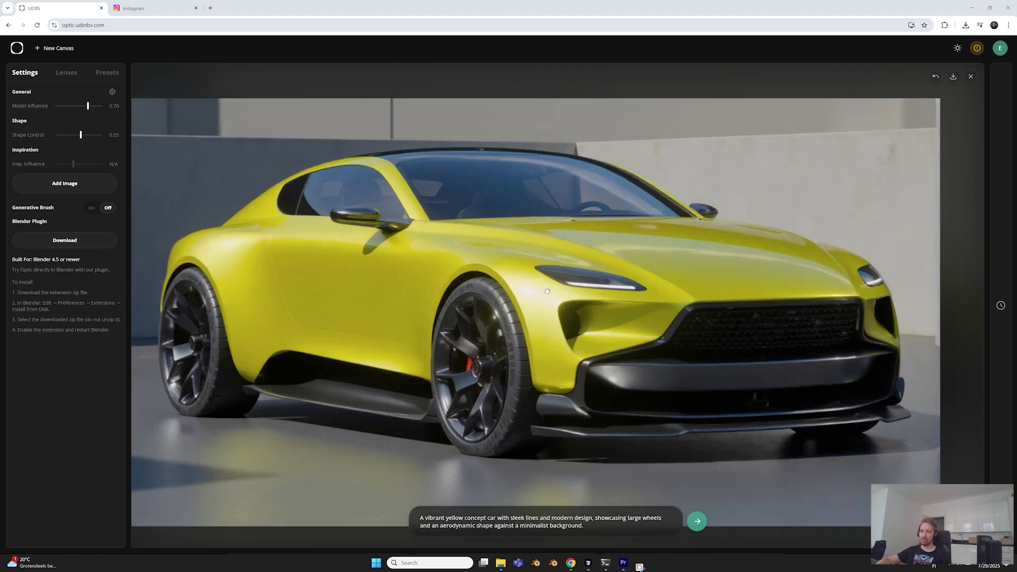
{"action": "left_click", "coordinate": [1000, 305]}
{"action": "scroll", "coordinate": [945, 373], "scroll_direction": "down", "scroll_amount": 7}
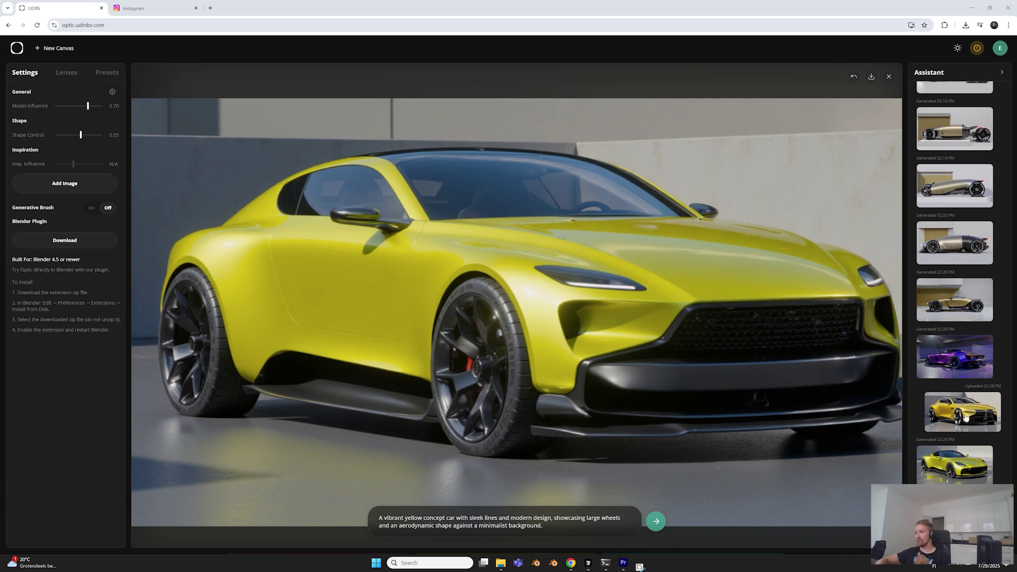
{"action": "left_click", "coordinate": [965, 418]}
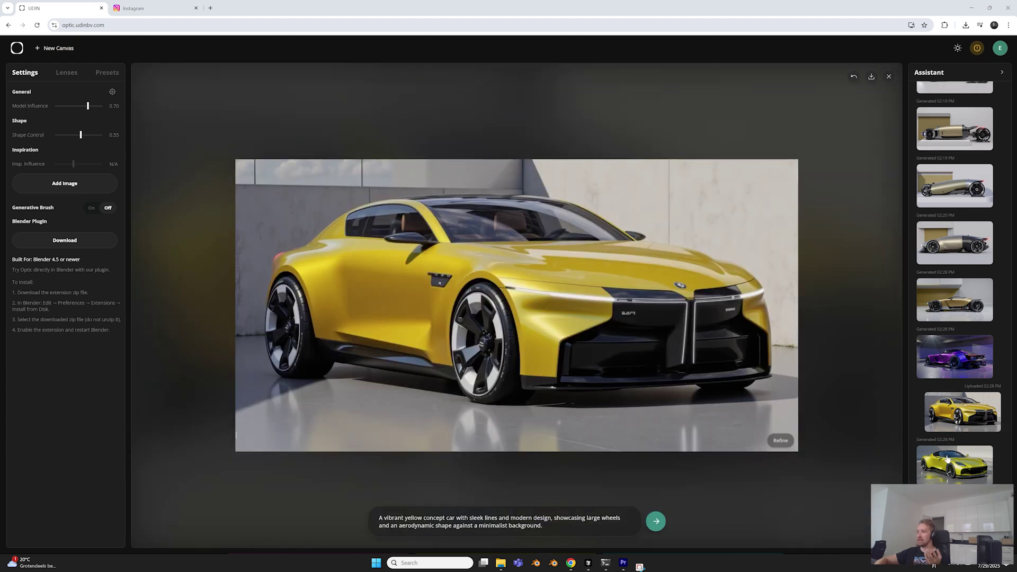
{"action": "left_click", "coordinate": [948, 462]}
{"action": "left_click", "coordinate": [951, 516]}
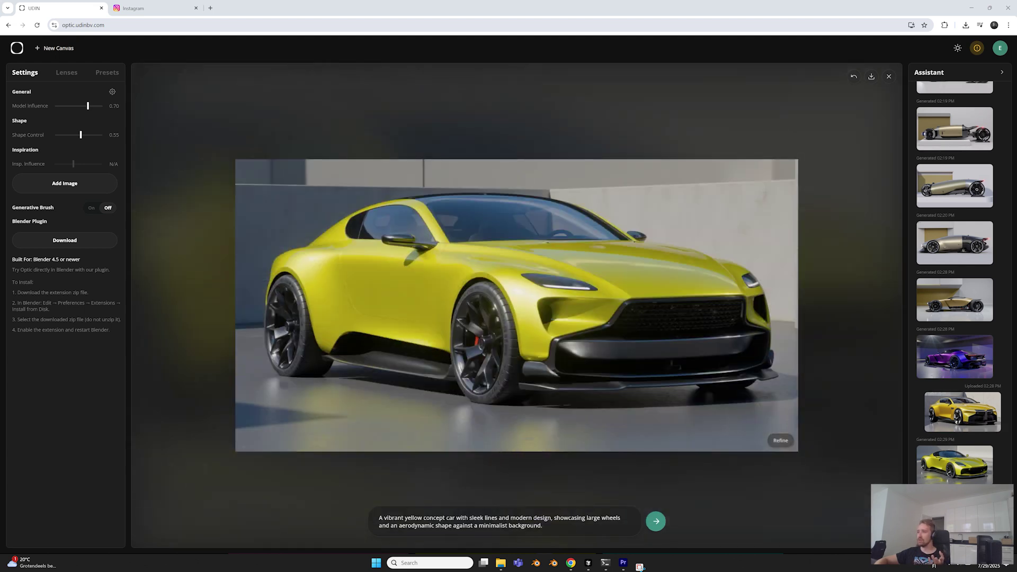
{"action": "left_click", "coordinate": [942, 362]}
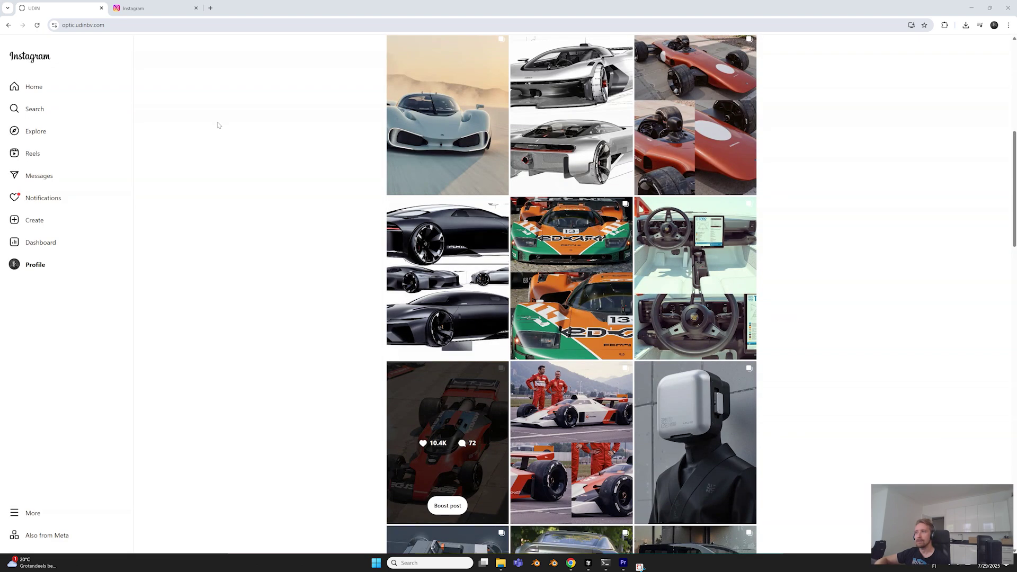
Step: Switch to the Instagram profile and look through its grid of concept car posts
{"action": "scroll", "coordinate": [308, 221], "scroll_direction": "up", "scroll_amount": 1}
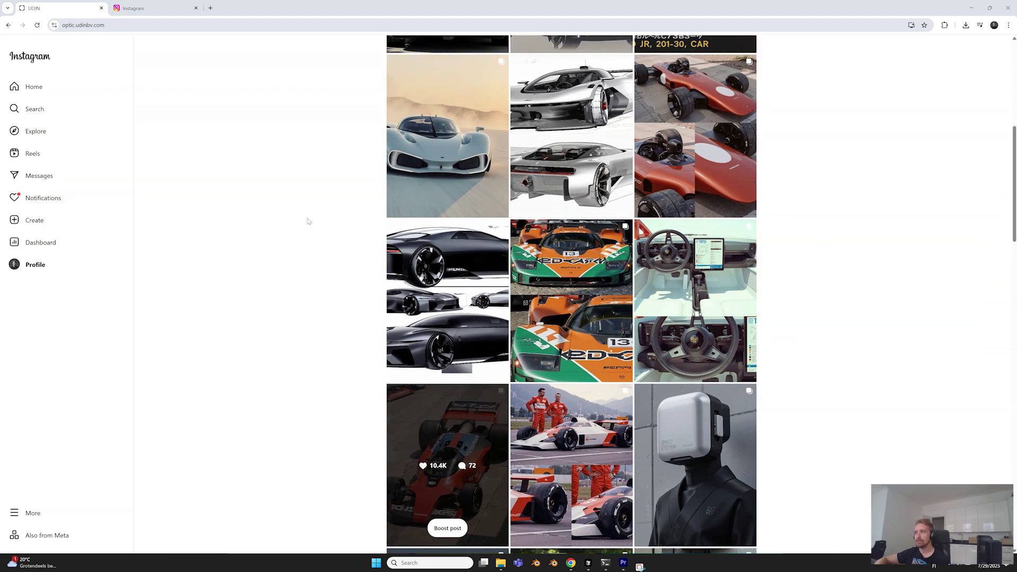
{"action": "scroll", "coordinate": [308, 222], "scroll_direction": "up", "scroll_amount": 4}
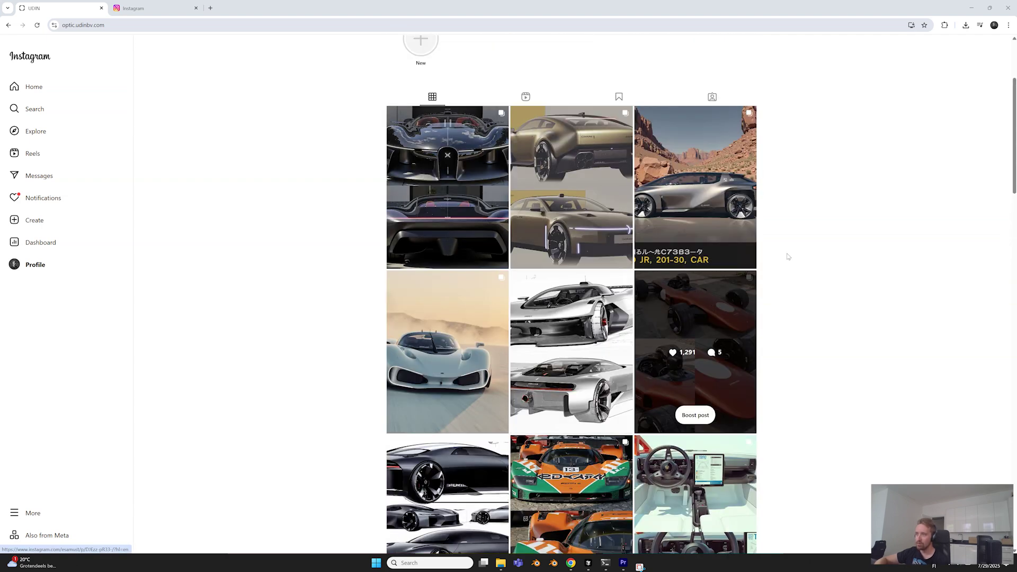
{"action": "scroll", "coordinate": [826, 238], "scroll_direction": "down", "scroll_amount": 1}
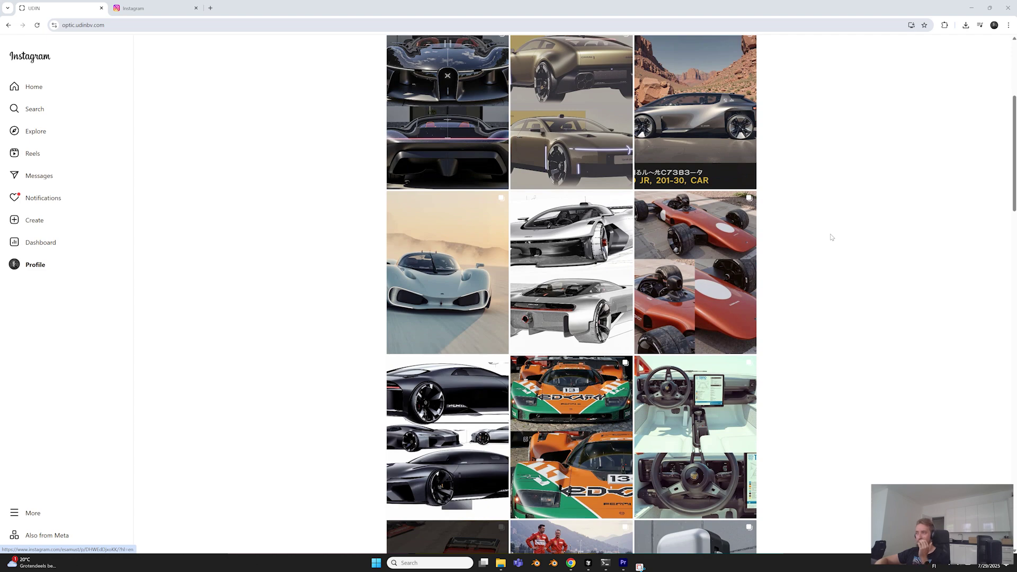
{"action": "scroll", "coordinate": [831, 238], "scroll_direction": "up", "scroll_amount": 2}
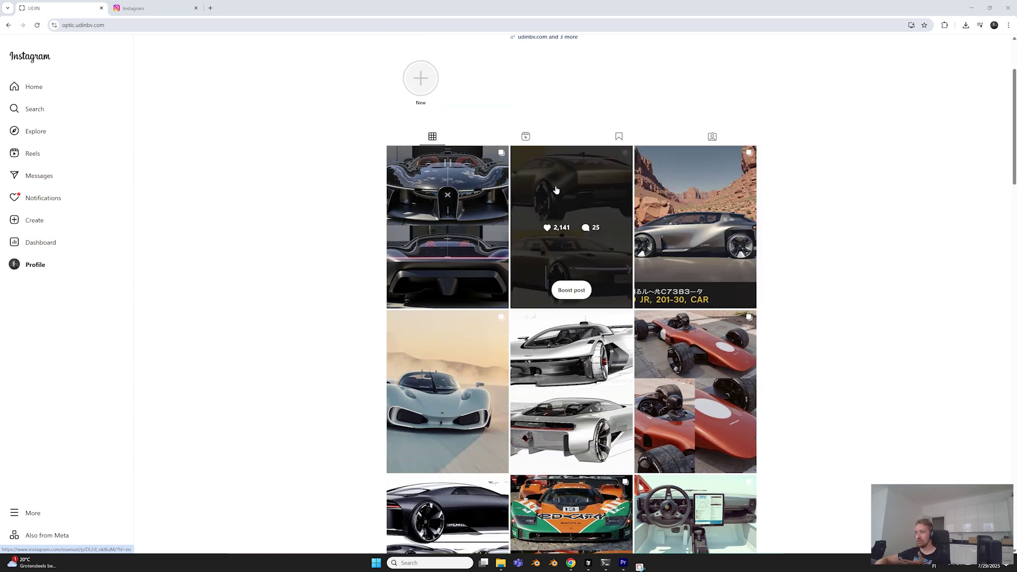
{"action": "scroll", "coordinate": [555, 189], "scroll_direction": "down", "scroll_amount": 2}
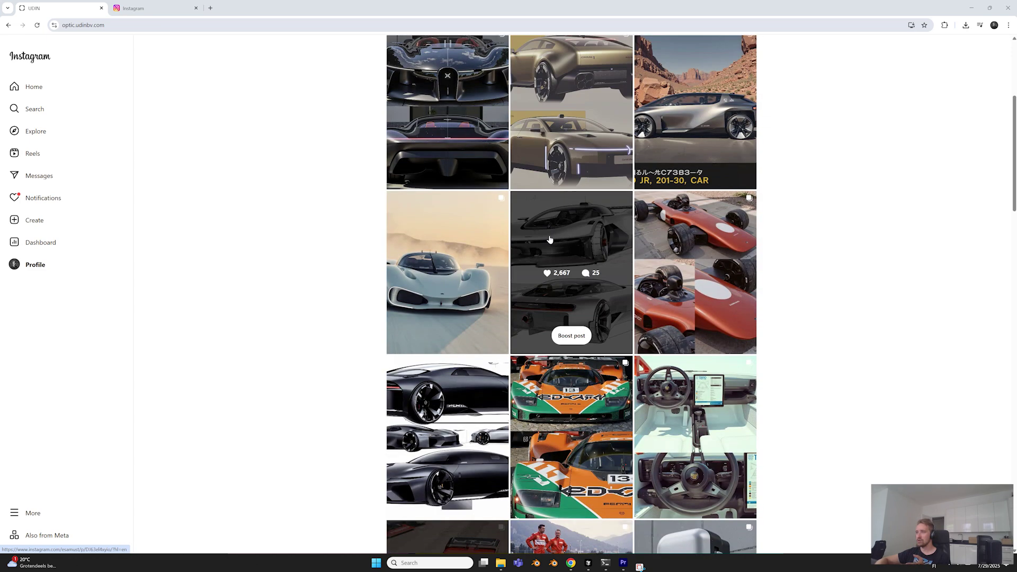
Step: View the post of the pale sports car driving in the desert, close it and look over the surrounding car posts
{"action": "left_click", "coordinate": [456, 237]}
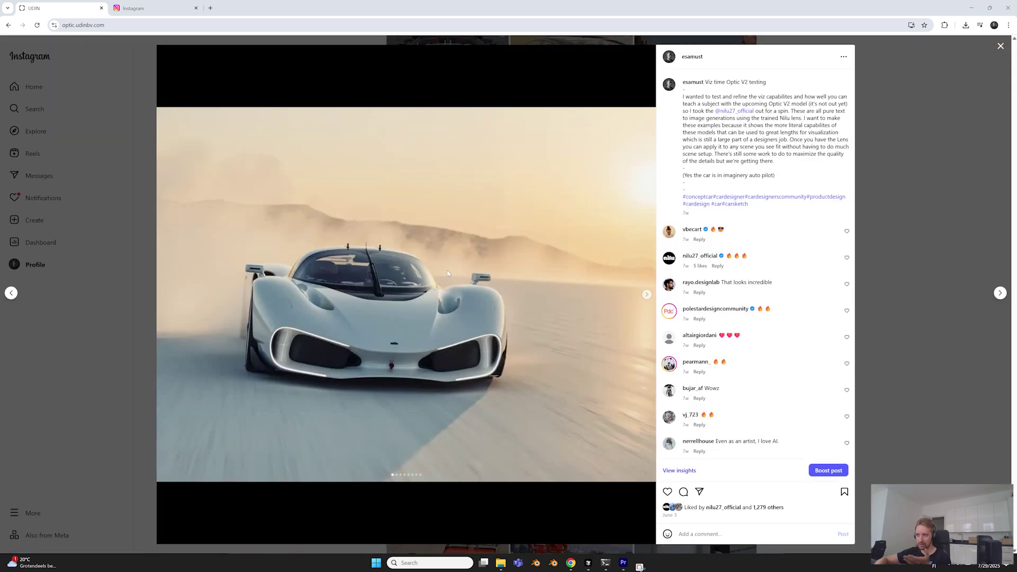
{"action": "left_click", "coordinate": [117, 213]}
{"action": "scroll", "coordinate": [386, 306], "scroll_direction": "down", "scroll_amount": 2}
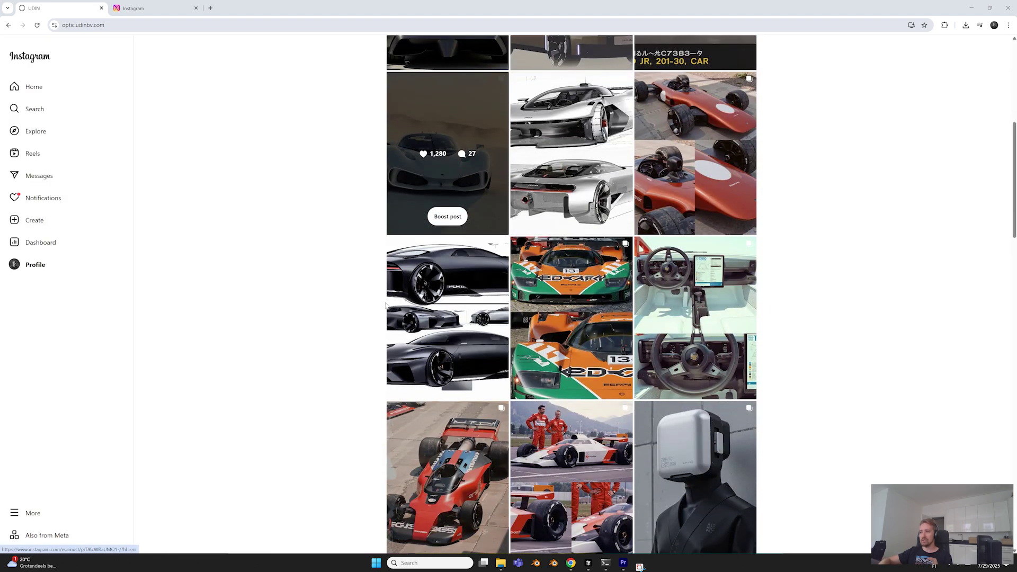
{"action": "scroll", "coordinate": [385, 305], "scroll_direction": "down", "scroll_amount": 1}
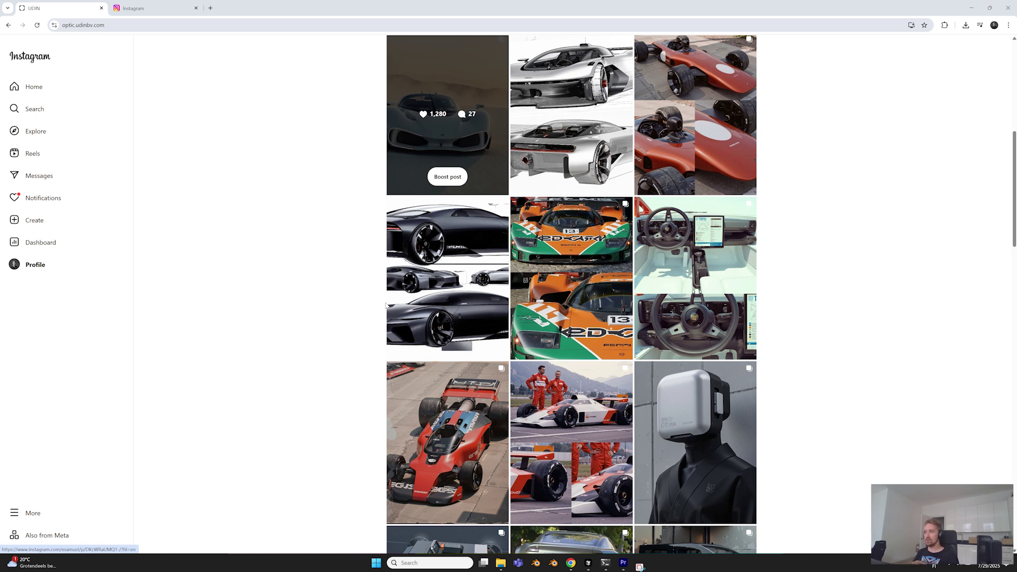
{"action": "scroll", "coordinate": [341, 232], "scroll_direction": "up", "scroll_amount": 4}
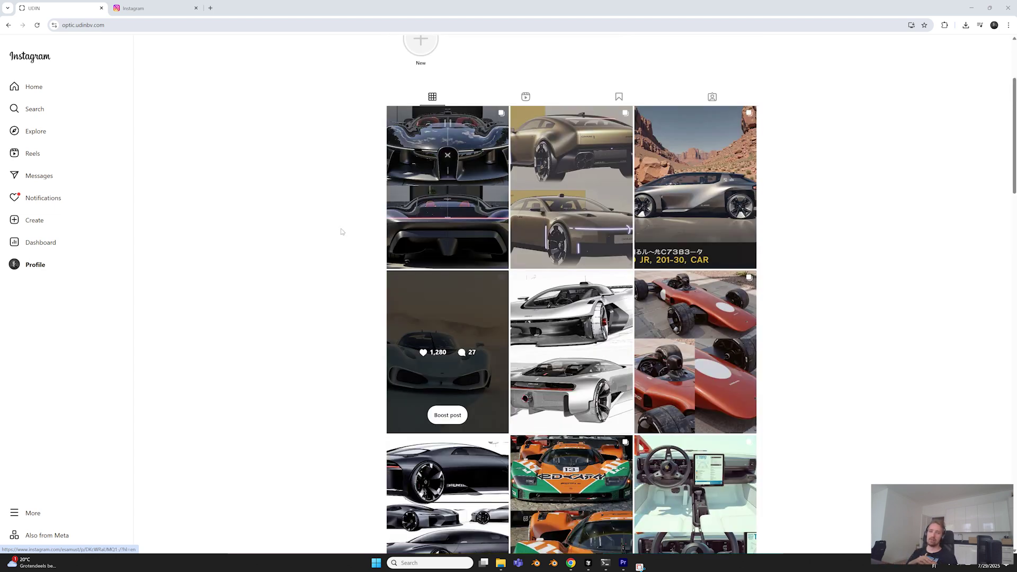